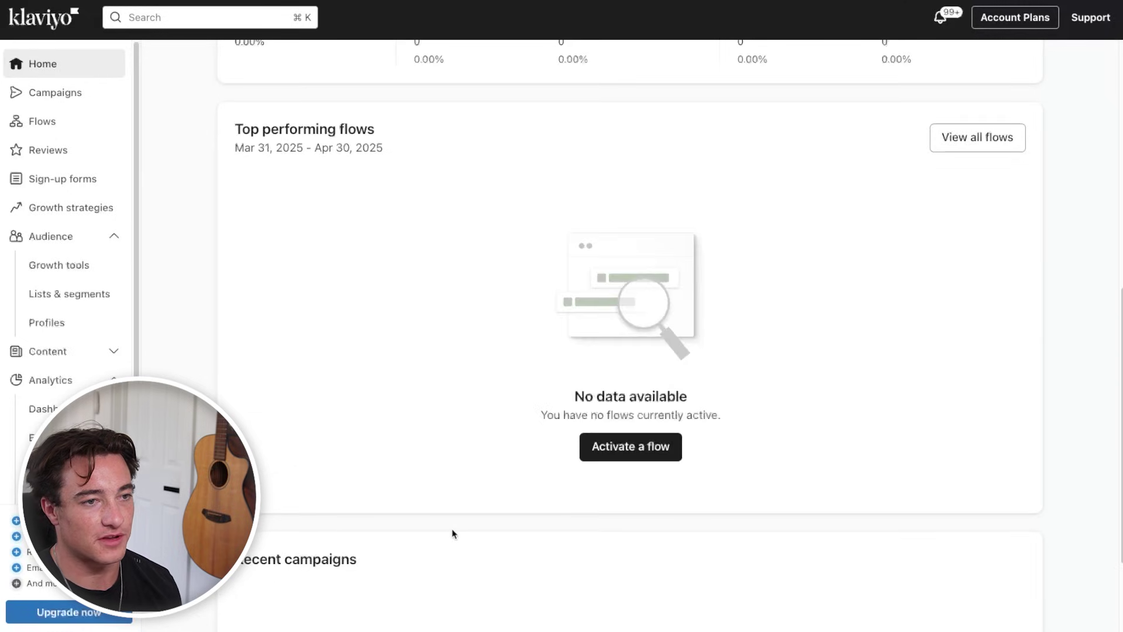
# Look through the home overview with its account alerts, the campaigns, the flows and the sign-up forms
pyautogui.scroll(3, 454, 533)
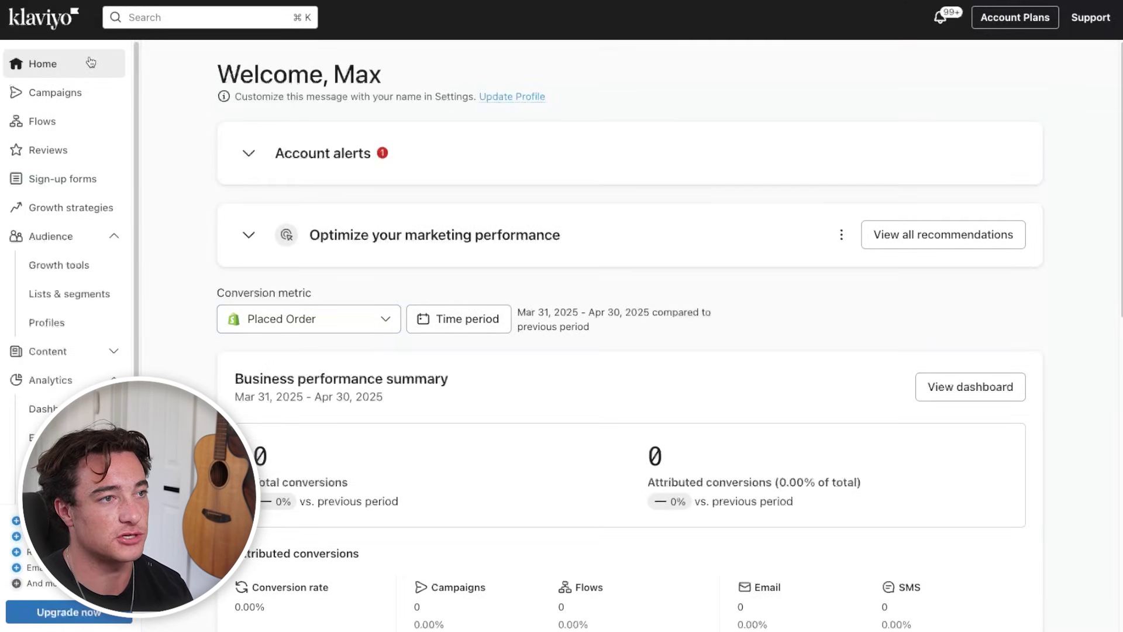
pyautogui.click(249, 153)
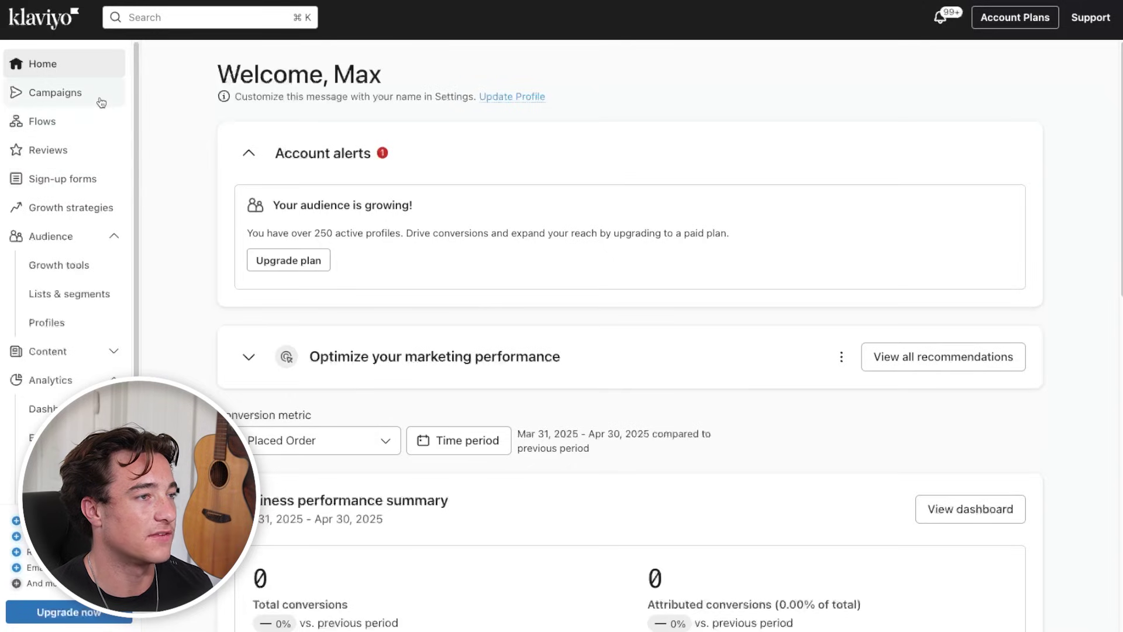
pyautogui.click(68, 100)
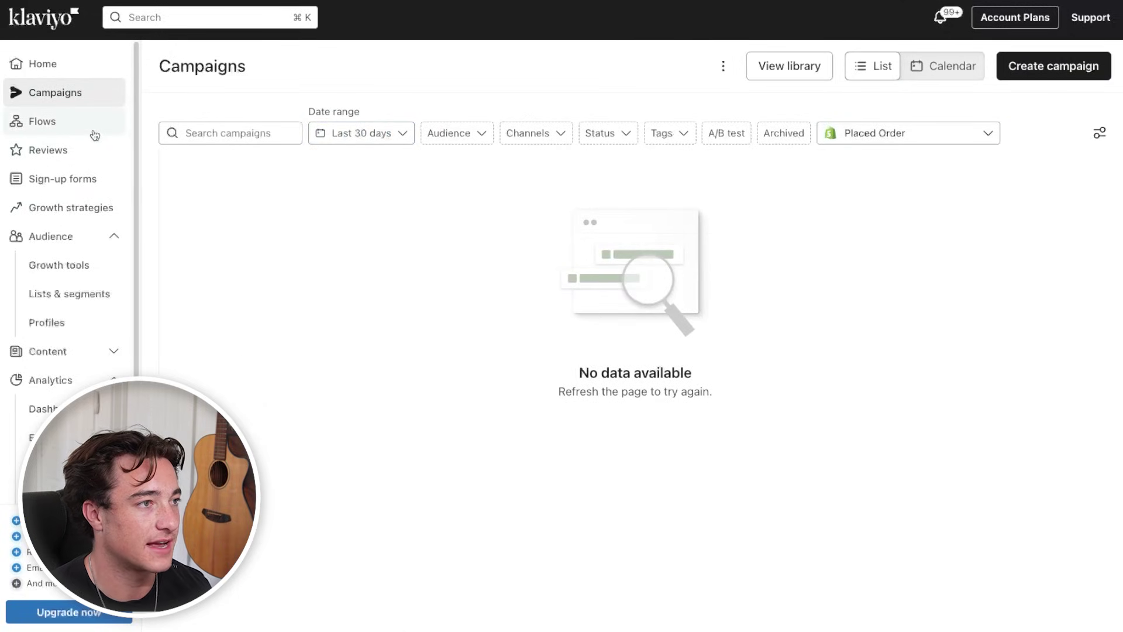
pyautogui.click(94, 135)
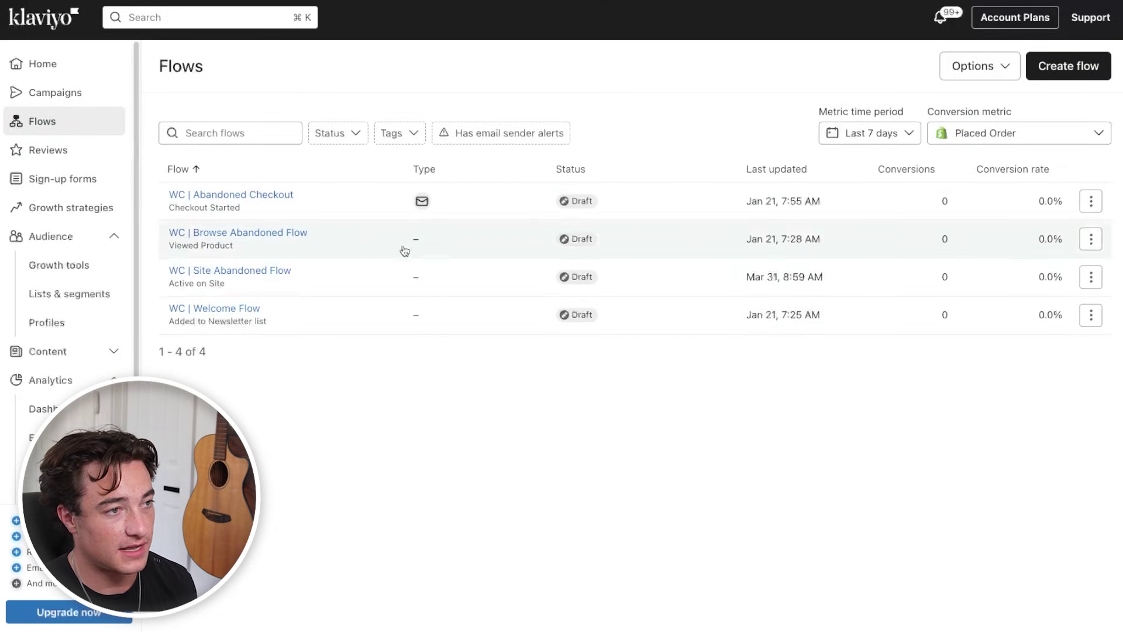
pyautogui.click(59, 177)
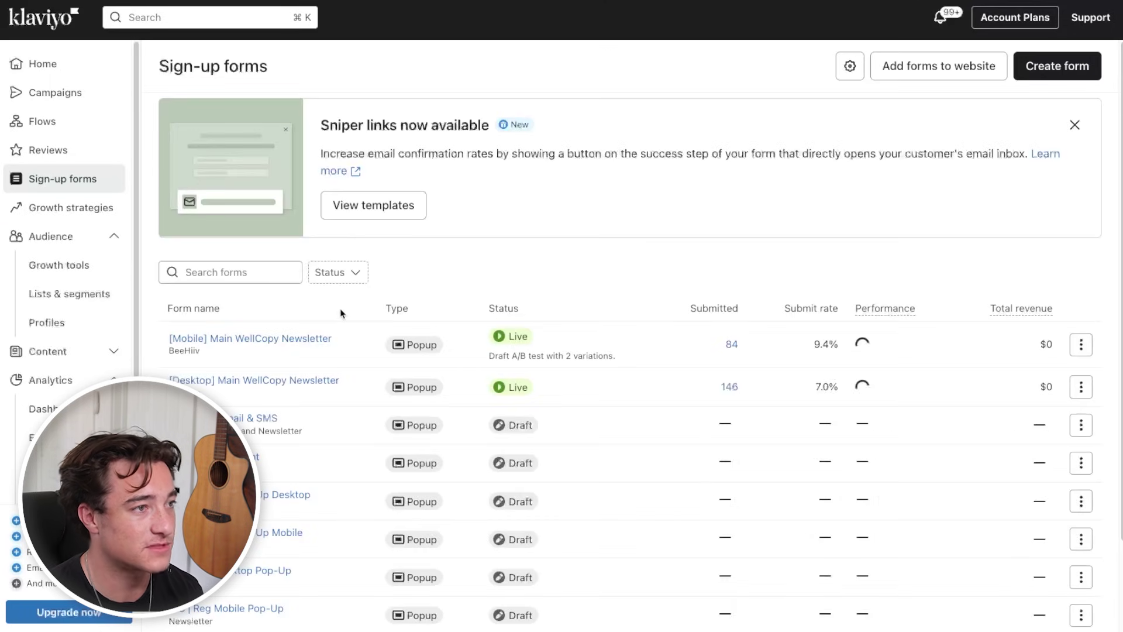
pyautogui.scroll(-3, 341, 314)
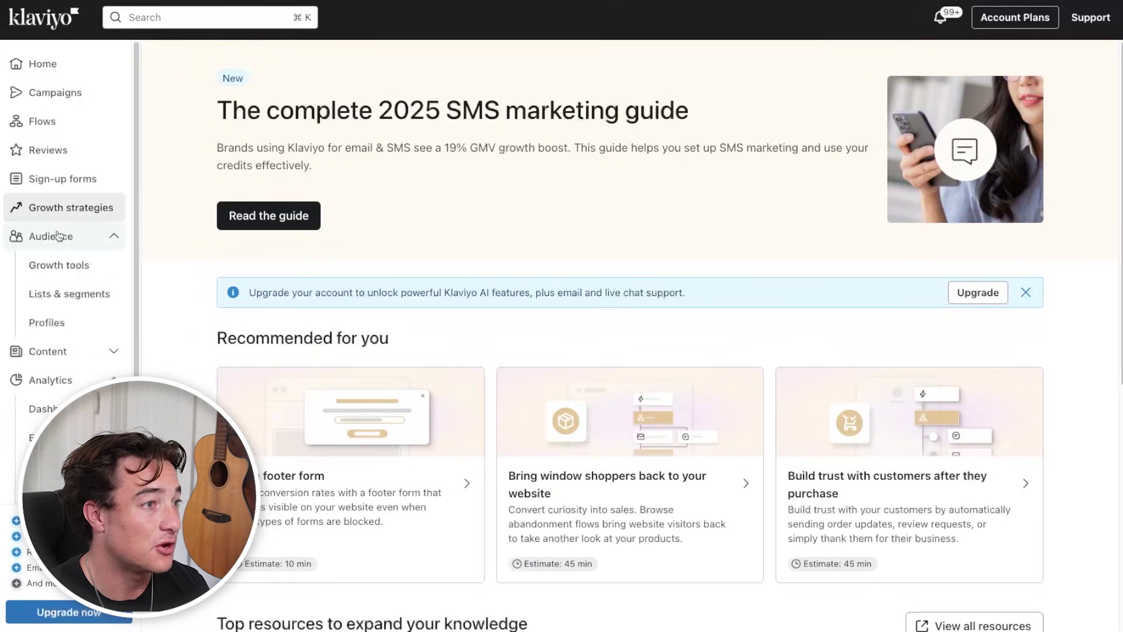
# Look through the lists and segments and the Content and Analytics sections, collapsing the expanded navigation groups
pyautogui.click(55, 293)
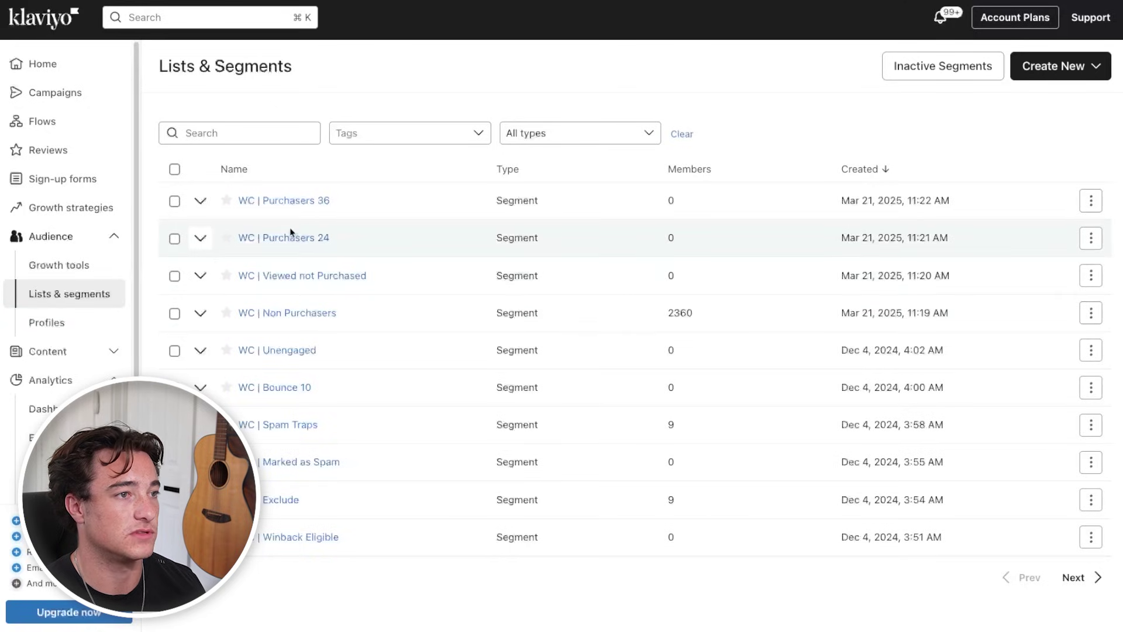
pyautogui.scroll(-3, 70, 234)
pyautogui.click(105, 219)
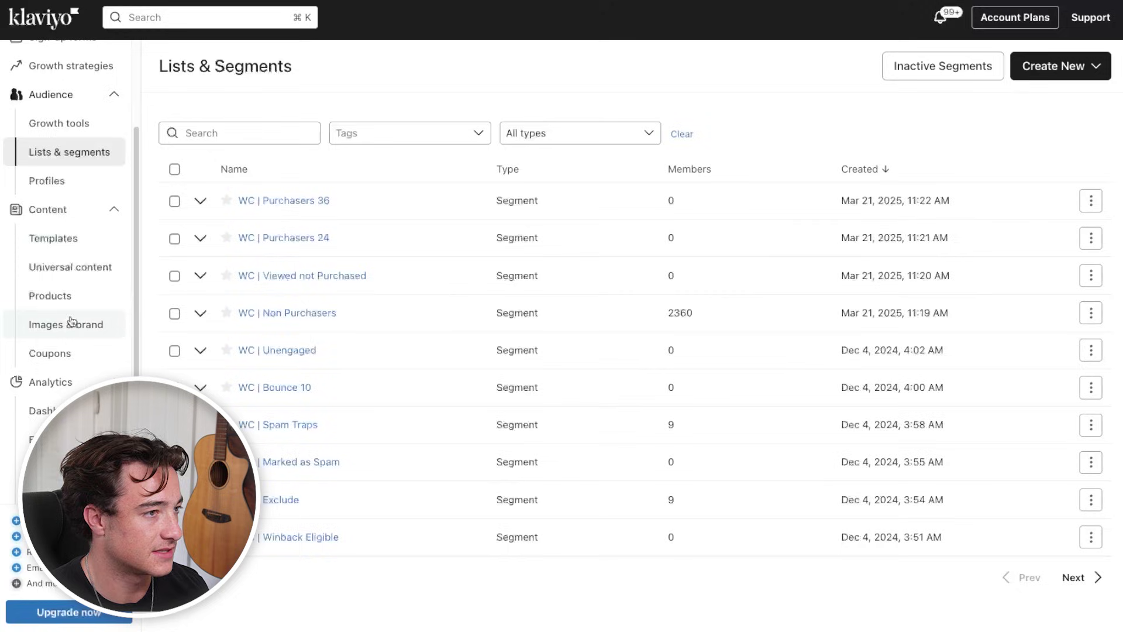
pyautogui.scroll(-2, 59, 351)
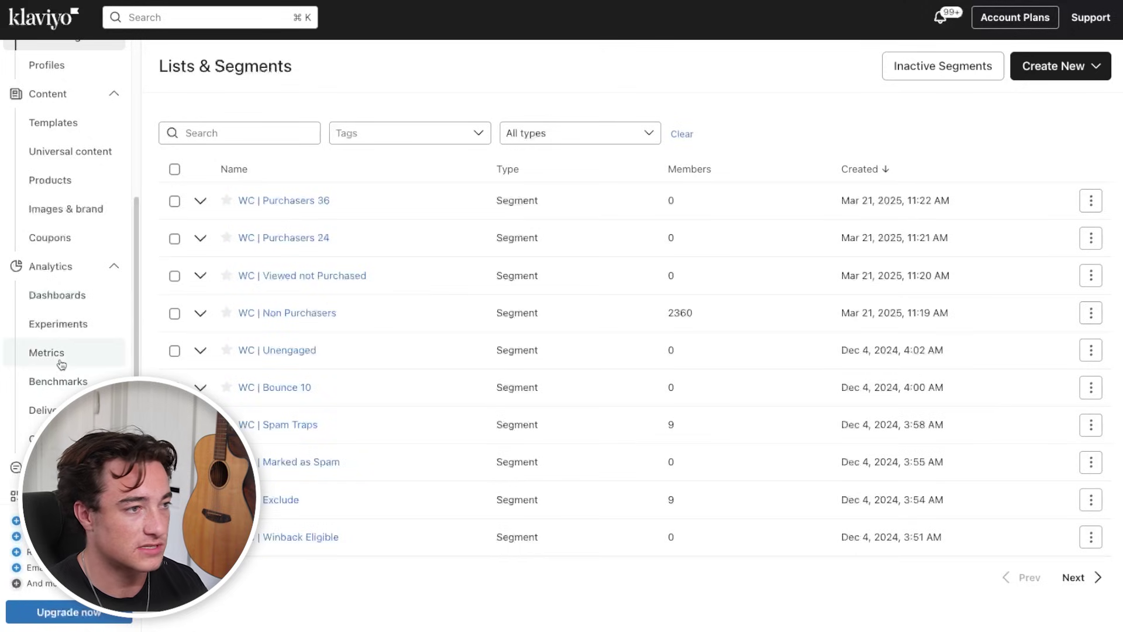
pyautogui.scroll(3, 71, 234)
pyautogui.click(58, 264)
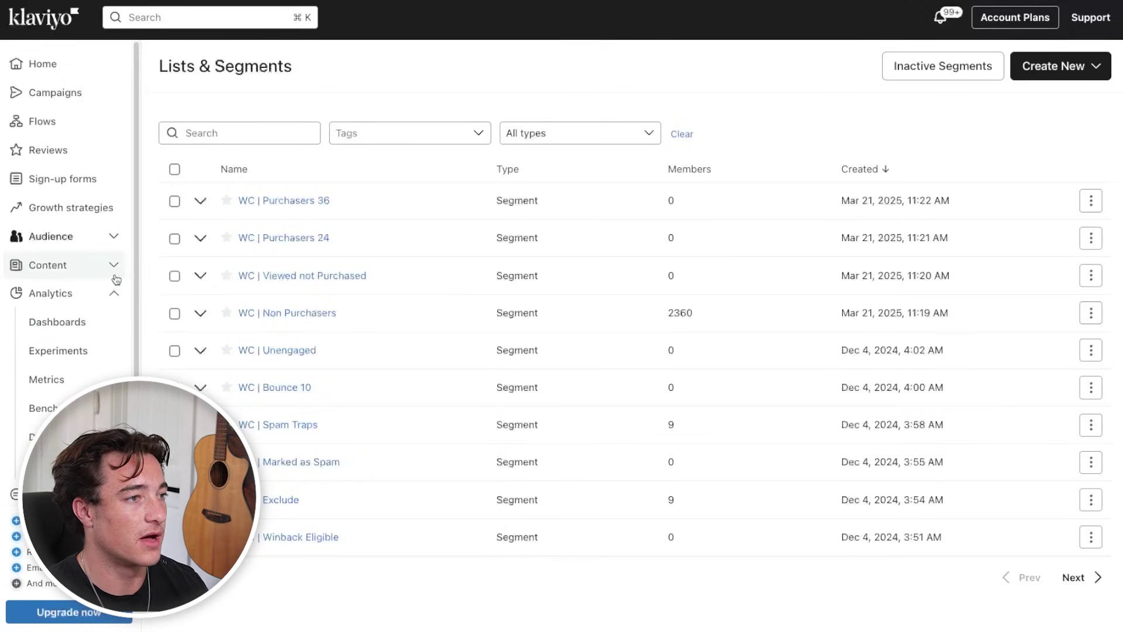
pyautogui.click(56, 294)
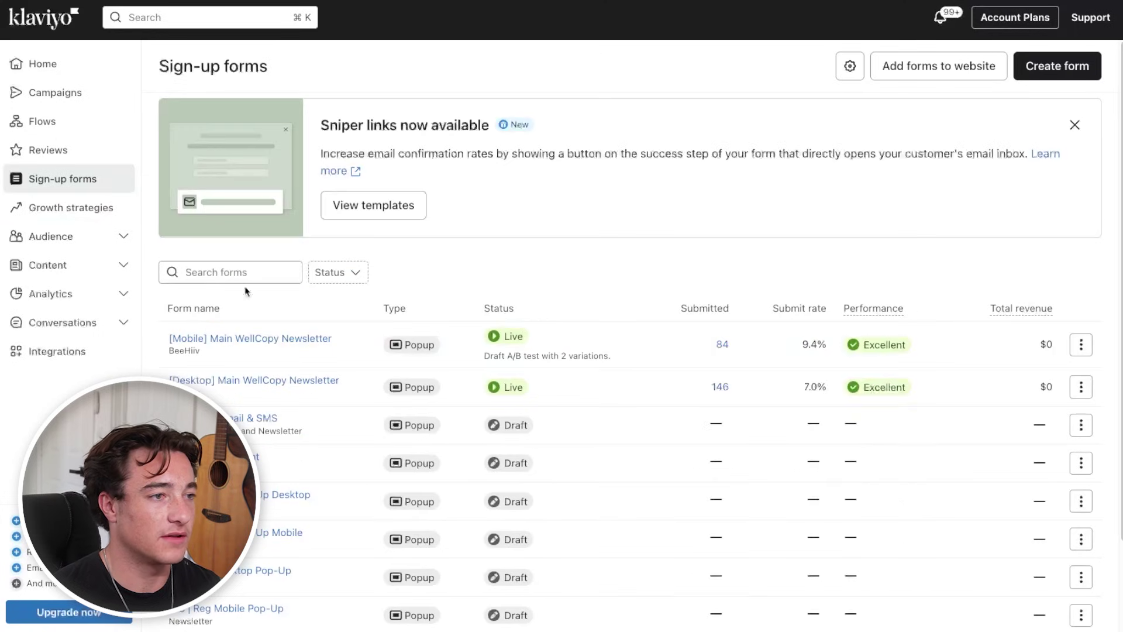
# Review the existing sign-up forms and check the onsite tracking setup for adding forms to the website
pyautogui.scroll(-3, 246, 291)
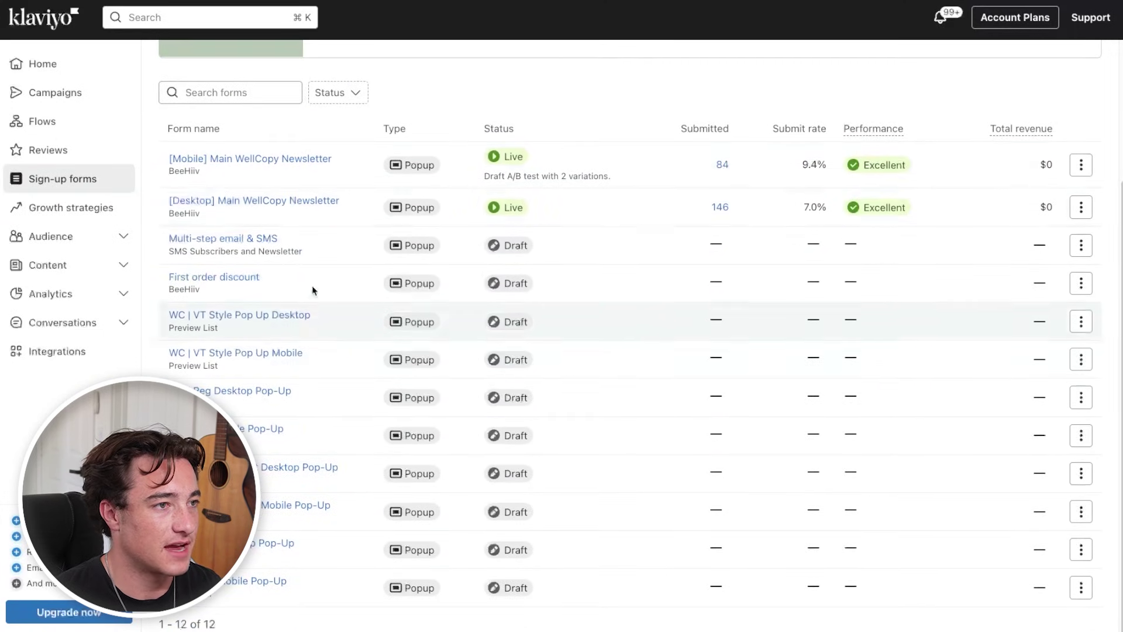
pyautogui.scroll(1, 324, 445)
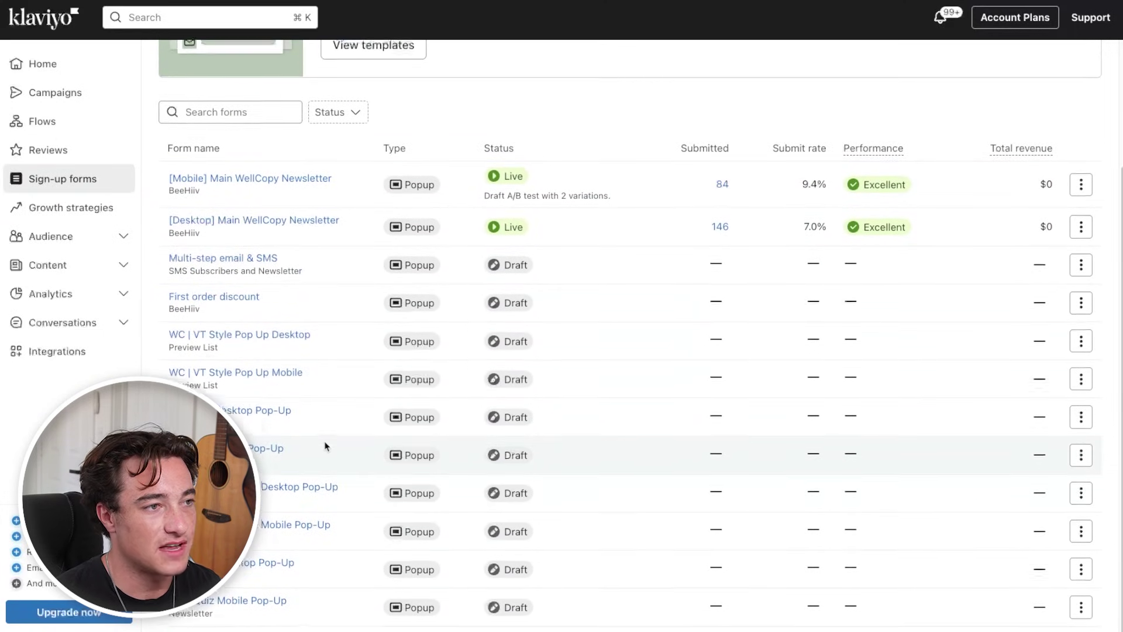
pyautogui.scroll(3, 326, 446)
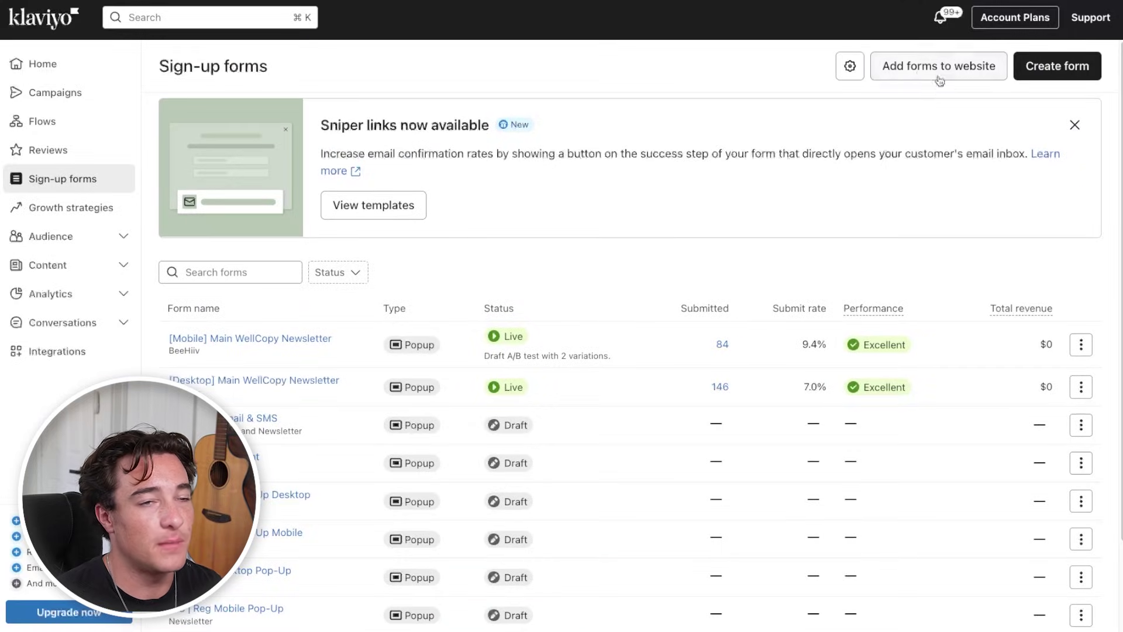
pyautogui.click(920, 80)
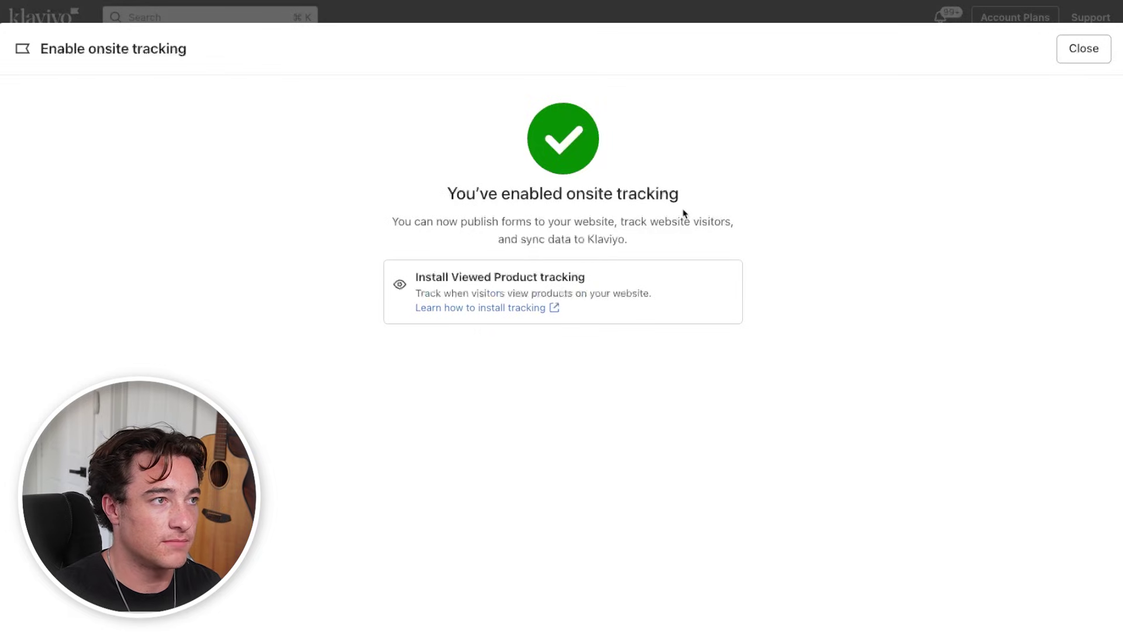
pyautogui.moveTo(252, 82); pyautogui.dragTo(64, 33)
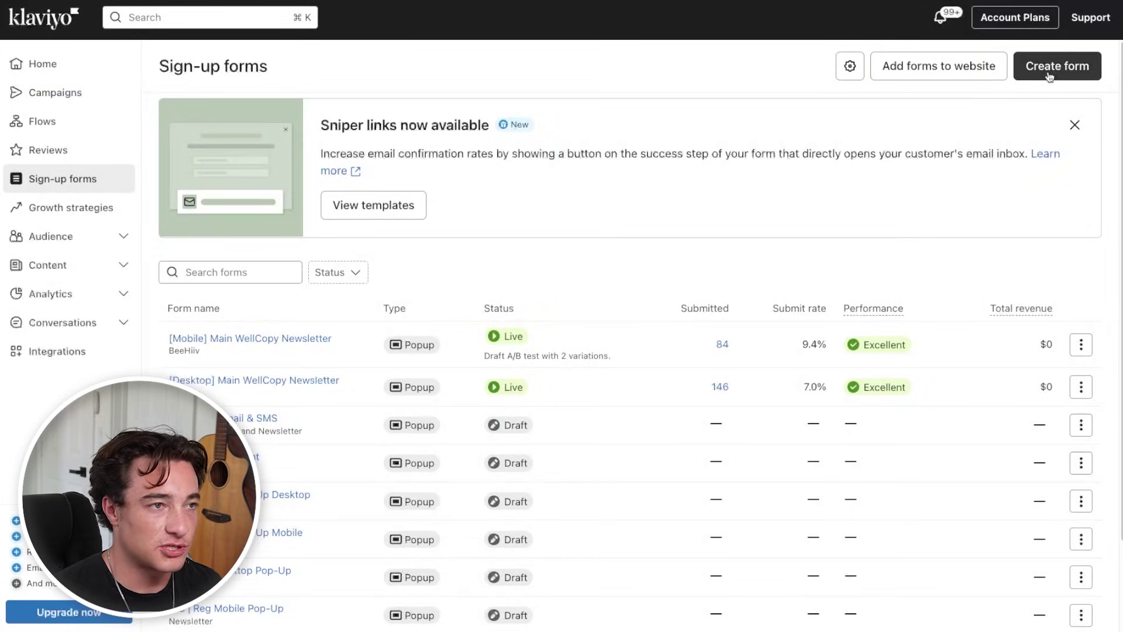
# Start a new sign-up form and browse the gallery of form templates
pyautogui.click(1049, 75)
pyautogui.scroll(-2, 553, 299)
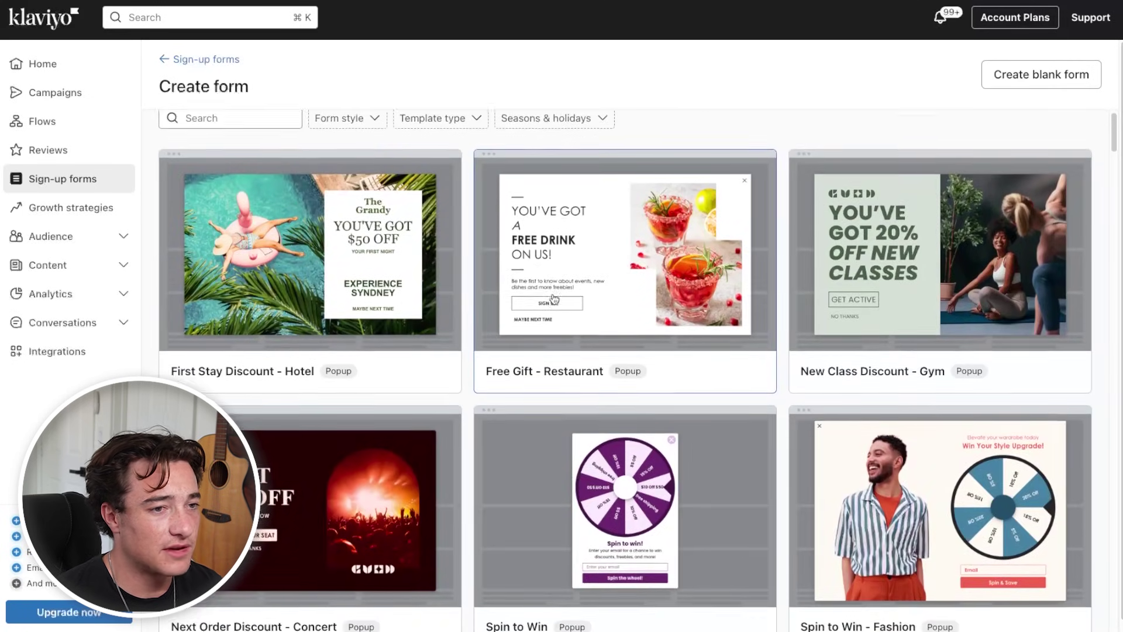
pyautogui.scroll(-8, 554, 299)
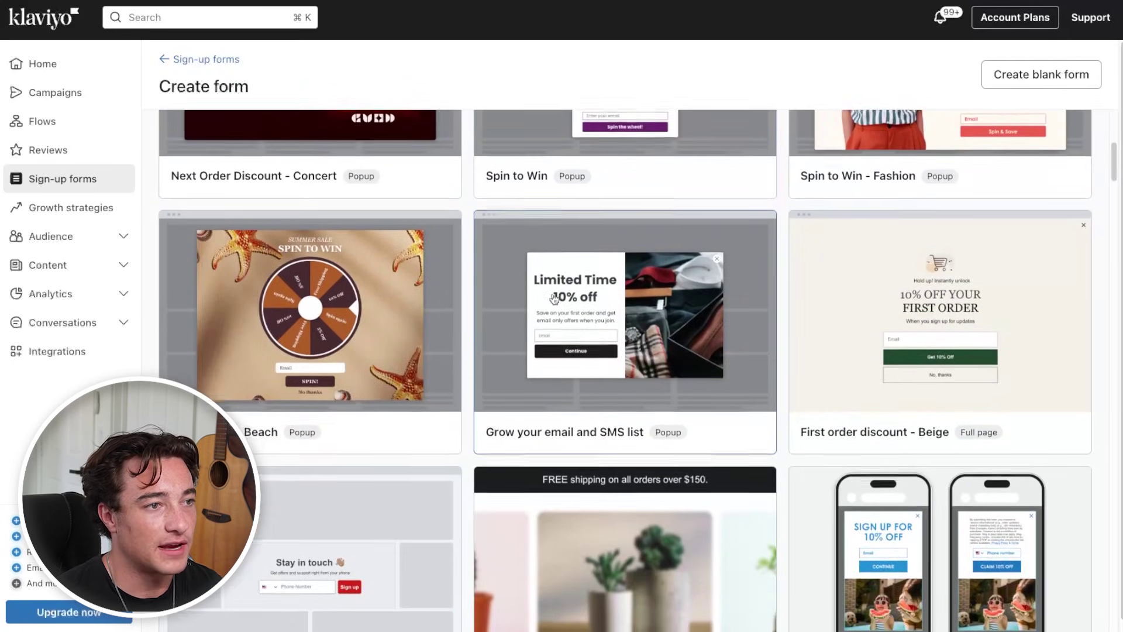
pyautogui.scroll(-8, 554, 299)
pyautogui.scroll(3, 554, 300)
pyautogui.scroll(7, 553, 299)
pyautogui.scroll(5, 342, 362)
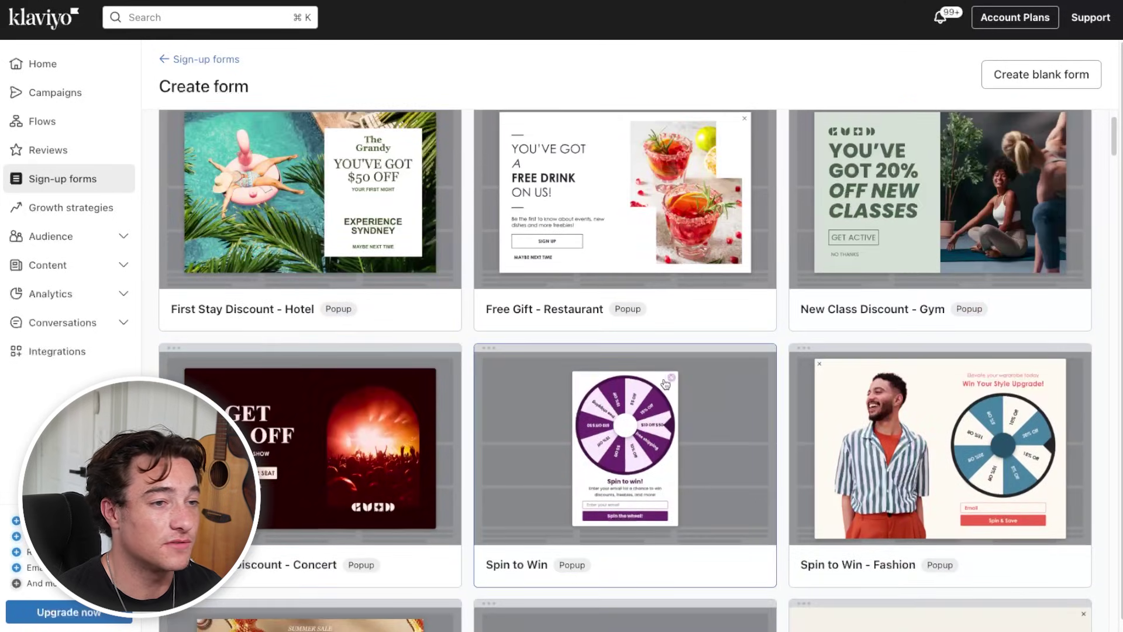
pyautogui.scroll(1, 667, 374)
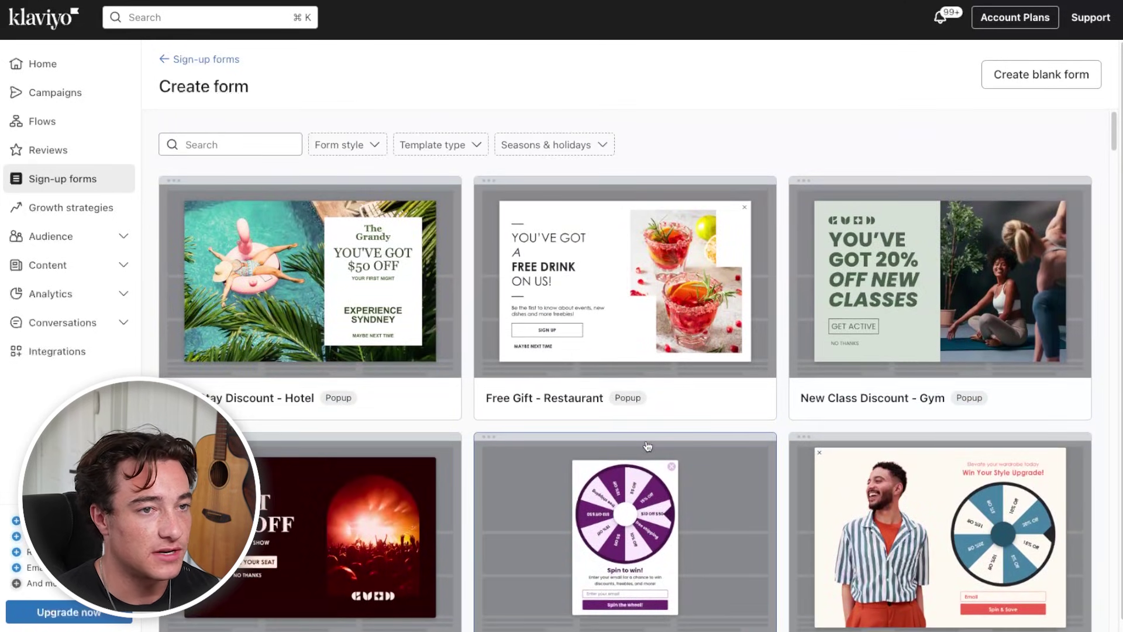
pyautogui.scroll(-7, 647, 447)
pyautogui.scroll(-9, 648, 446)
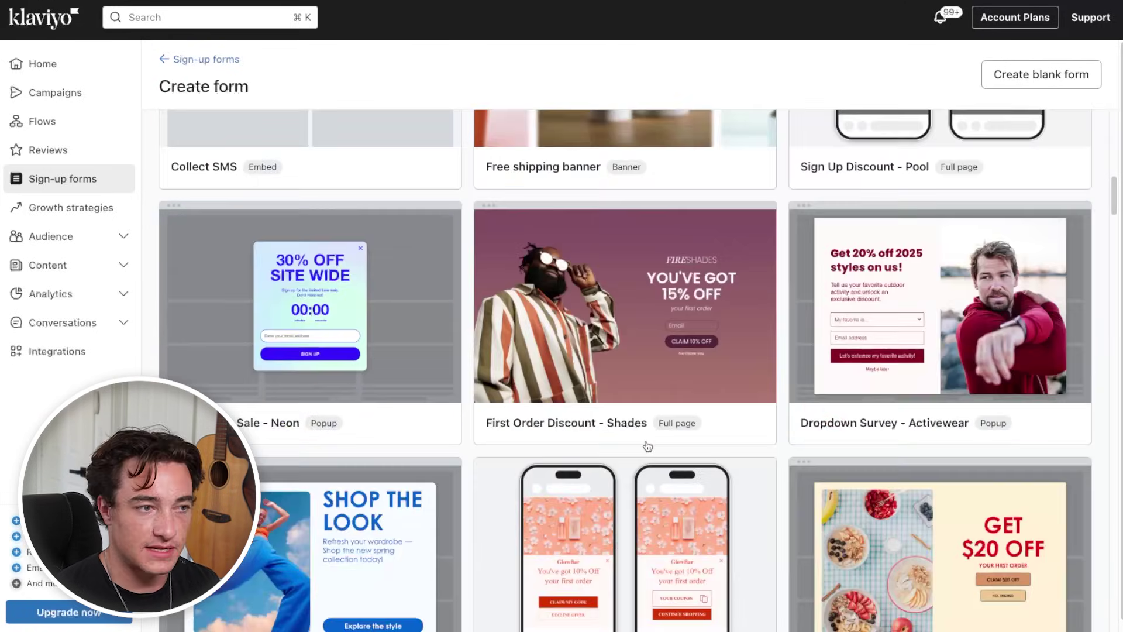
pyautogui.scroll(-7, 647, 446)
pyautogui.scroll(17, 647, 447)
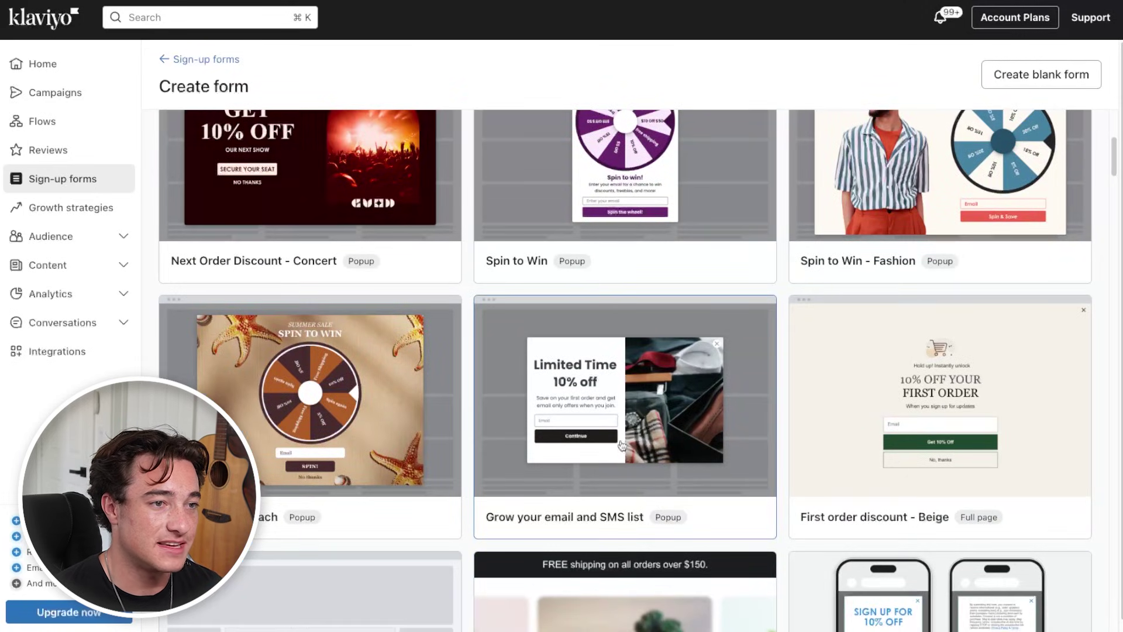
# Create a form named Test Video from the "Grow your email and SMS list" template, using the Newsletter email list, and dismiss the sniper links introduction
pyautogui.click(568, 471)
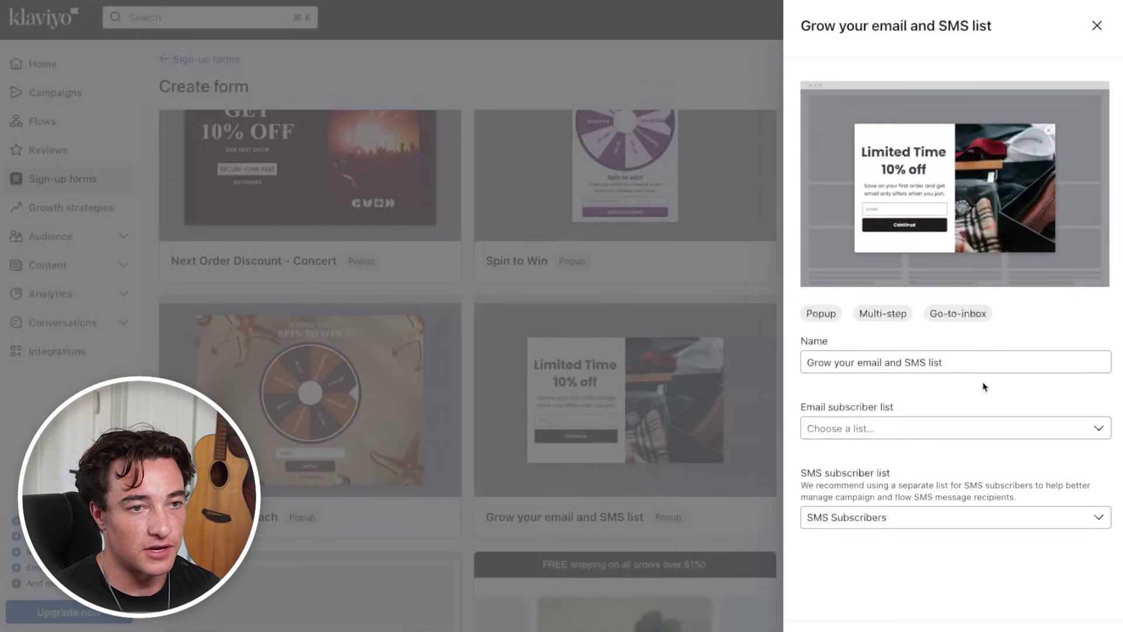
pyautogui.moveTo(965, 361); pyautogui.dragTo(658, 346)
pyautogui.write('Test Video')
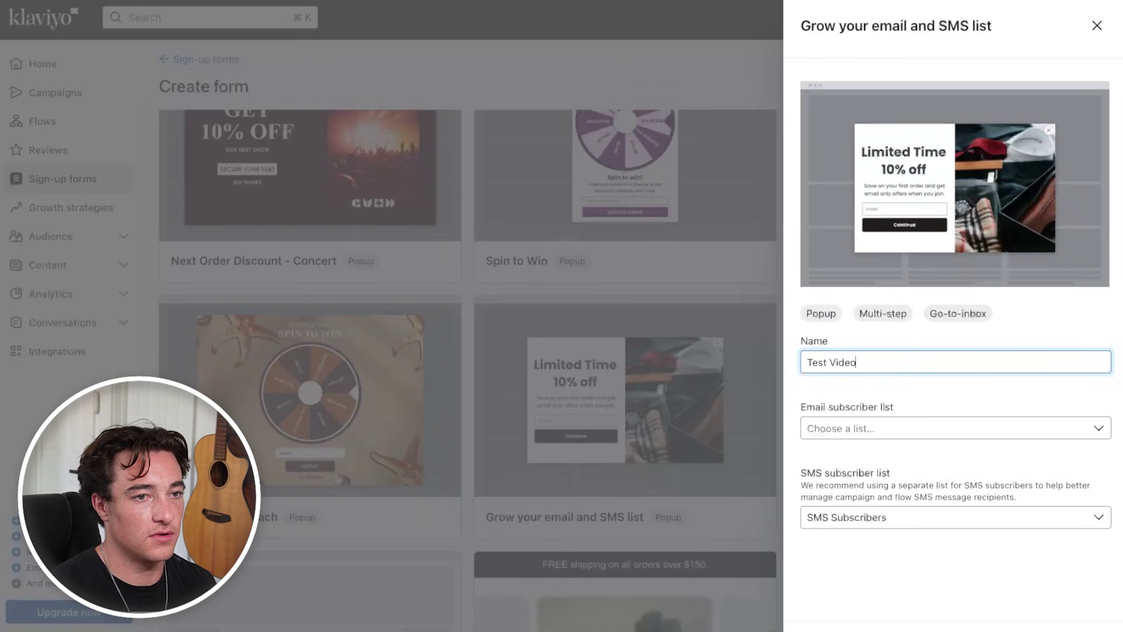
pyautogui.click(878, 428)
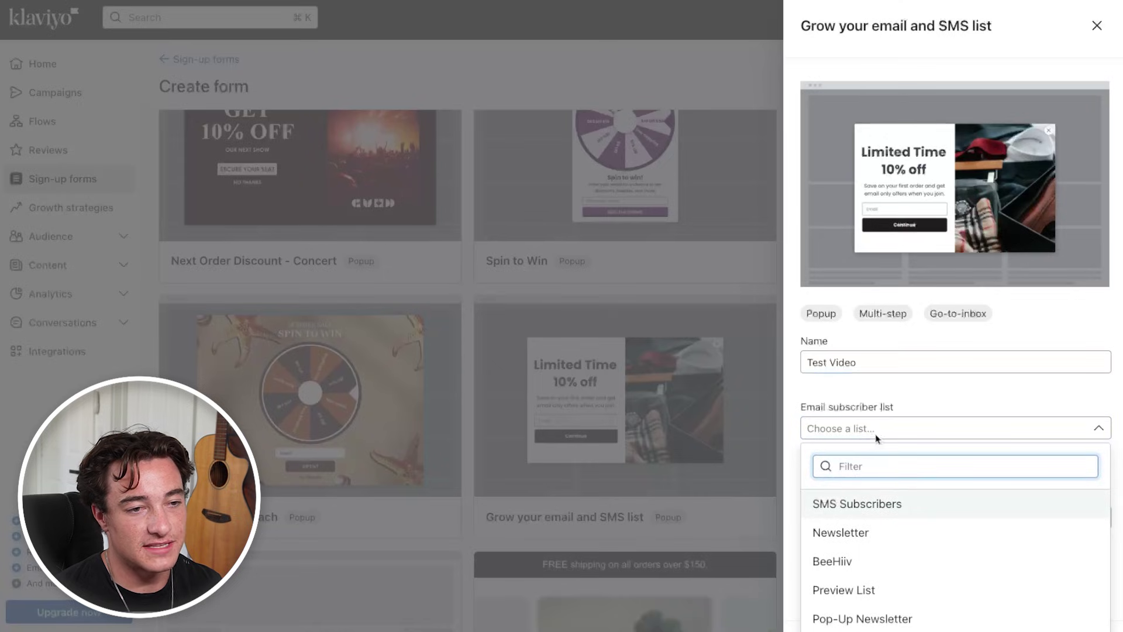
pyautogui.click(877, 535)
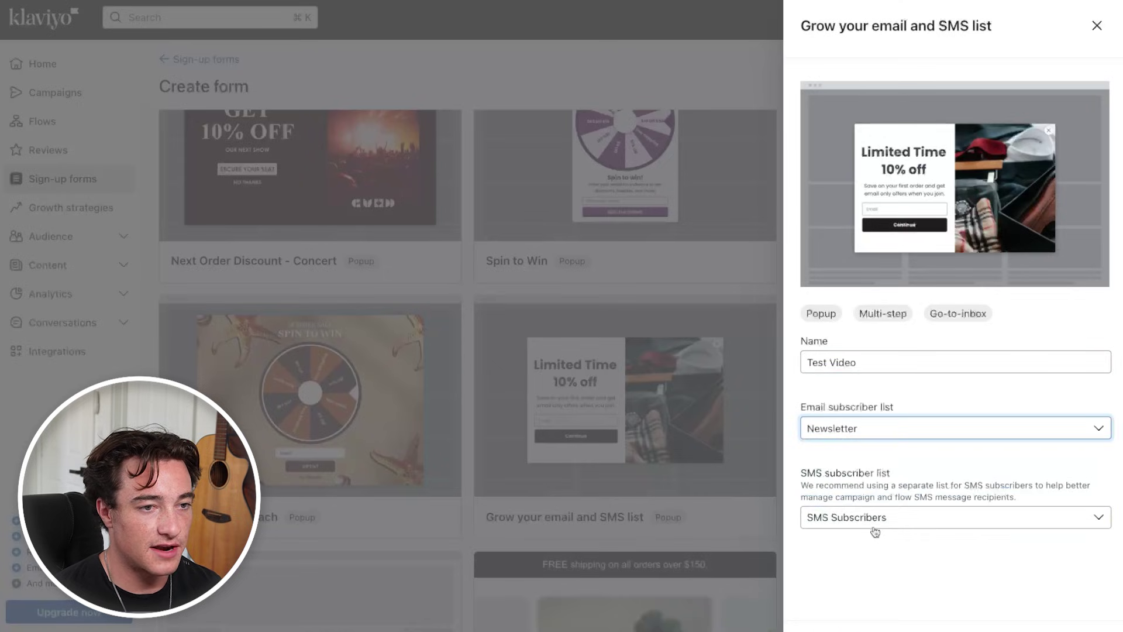
pyautogui.moveTo(889, 472); pyautogui.dragTo(807, 473)
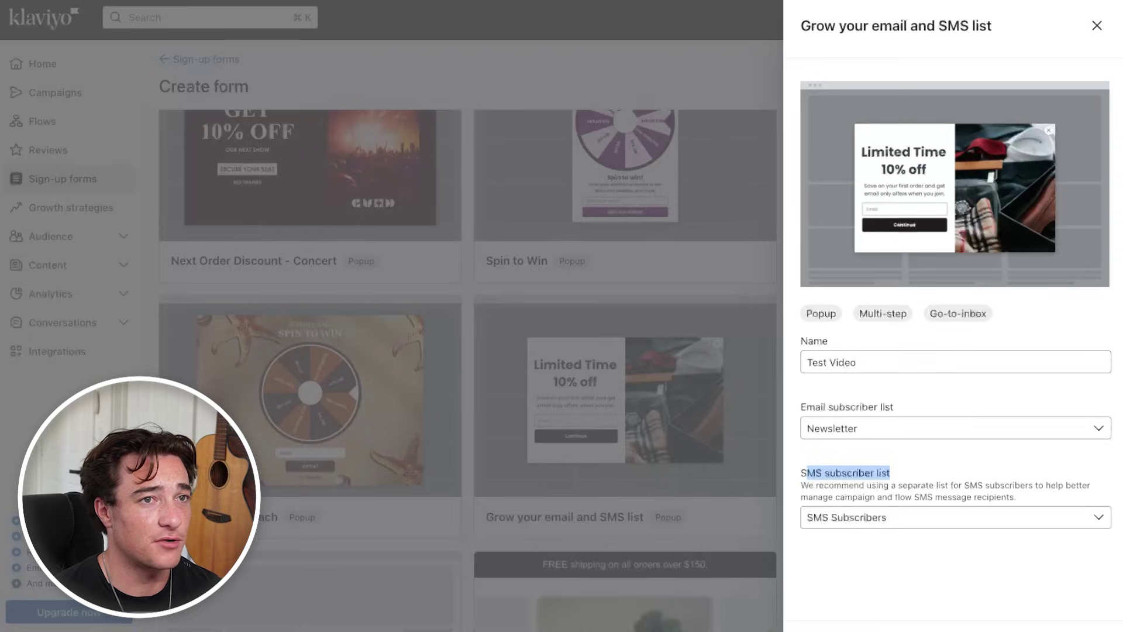
pyautogui.click(871, 625)
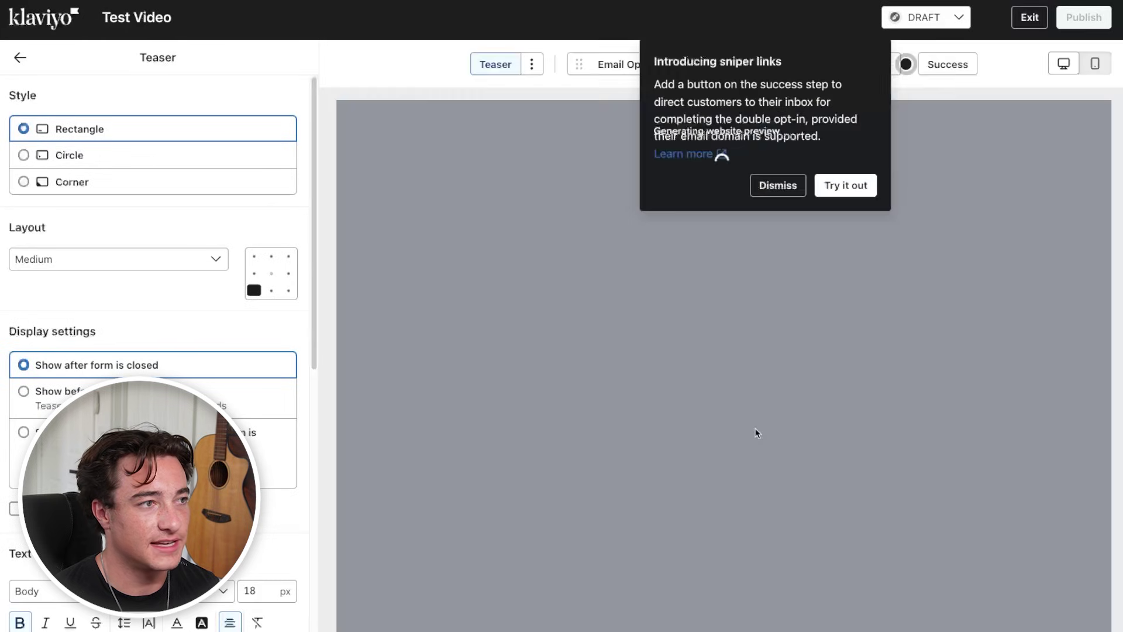
pyautogui.click(777, 183)
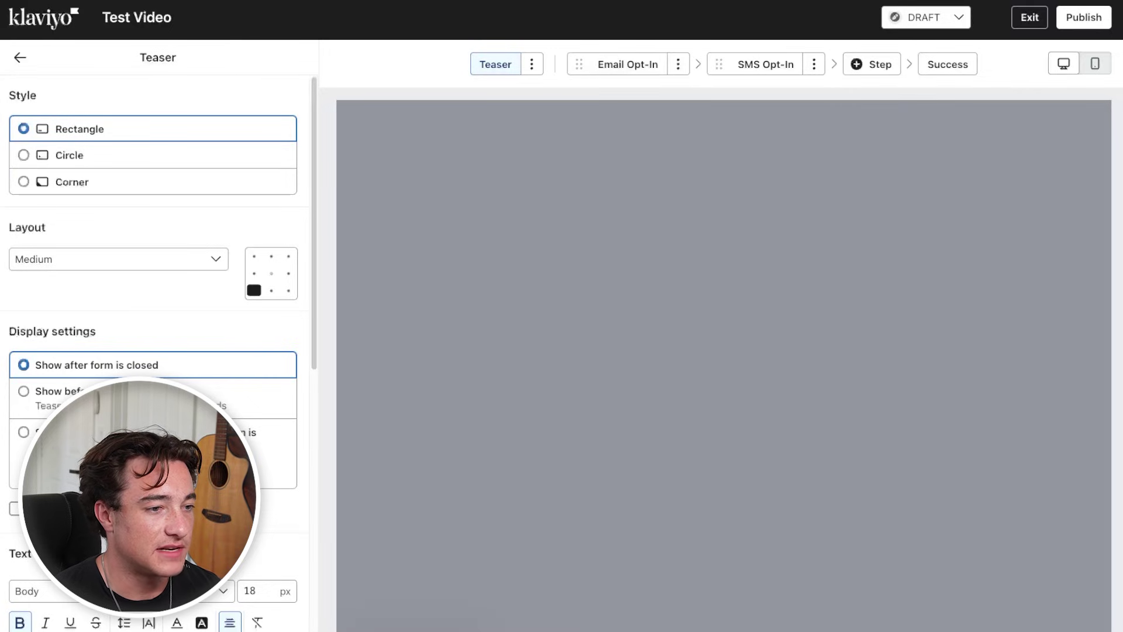
# Try the Circle and Corner teaser styles and return the teaser to Rectangle
pyautogui.click(116, 162)
pyautogui.click(130, 180)
pyautogui.click(136, 140)
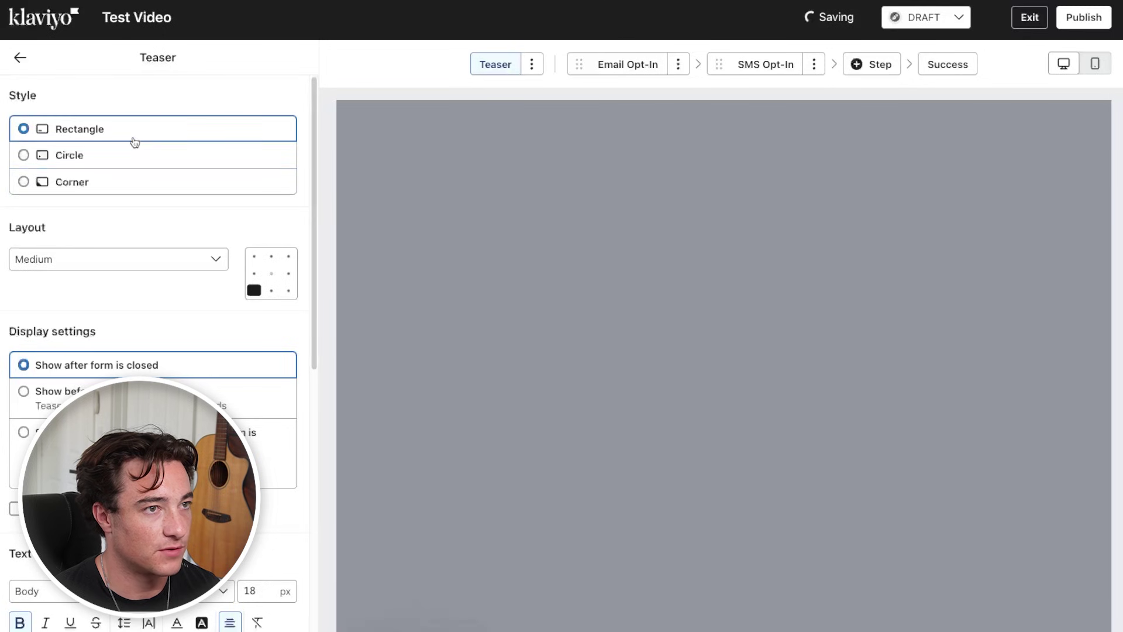
# Delete the teaser from the Test Video form
pyautogui.click(531, 64)
pyautogui.click(503, 90)
pyautogui.click(778, 378)
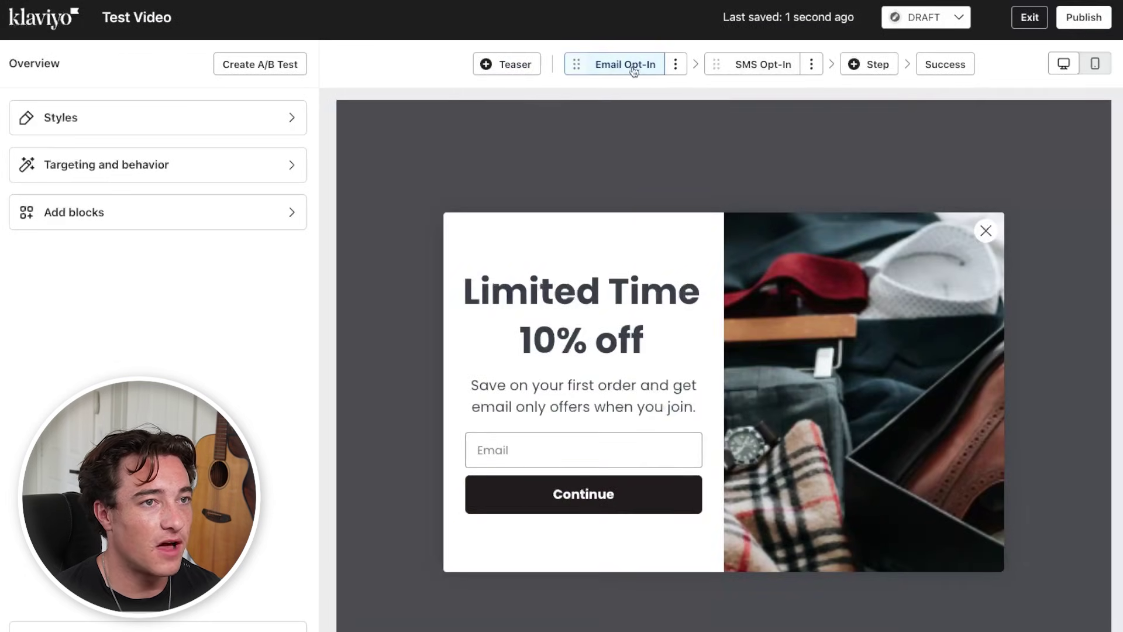
# View the form's SMS Opt-In and Success steps and return to the Email Opt-In step
pyautogui.click(760, 64)
pyautogui.click(957, 67)
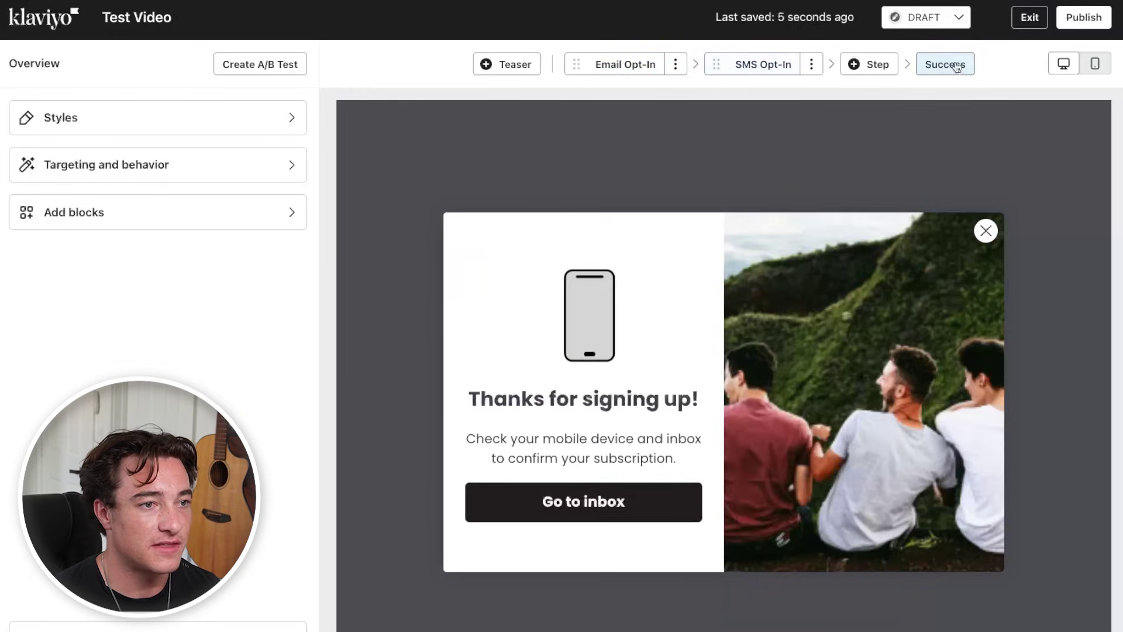
pyautogui.click(625, 65)
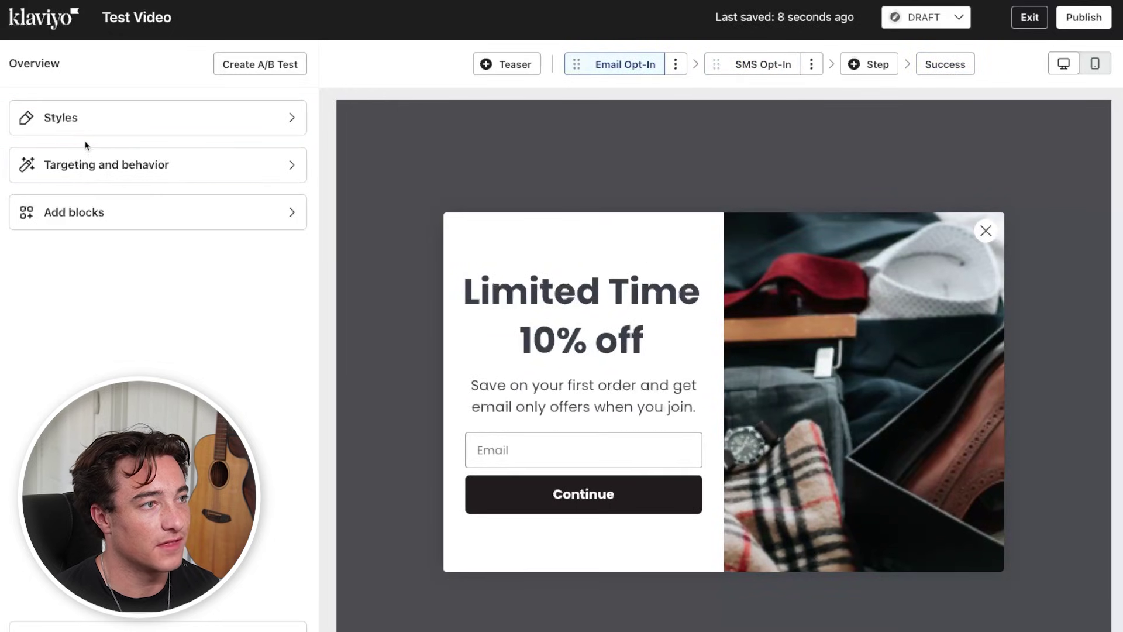
# Keep the form type as Popup and set the form to have no side image
pyautogui.click(129, 125)
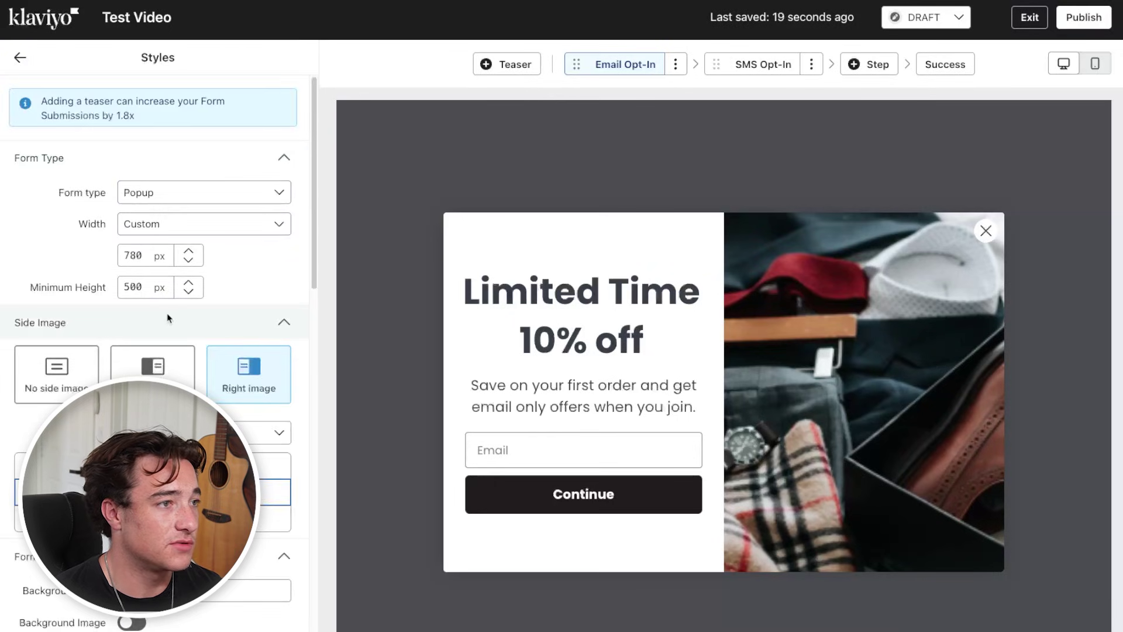
pyautogui.click(156, 198)
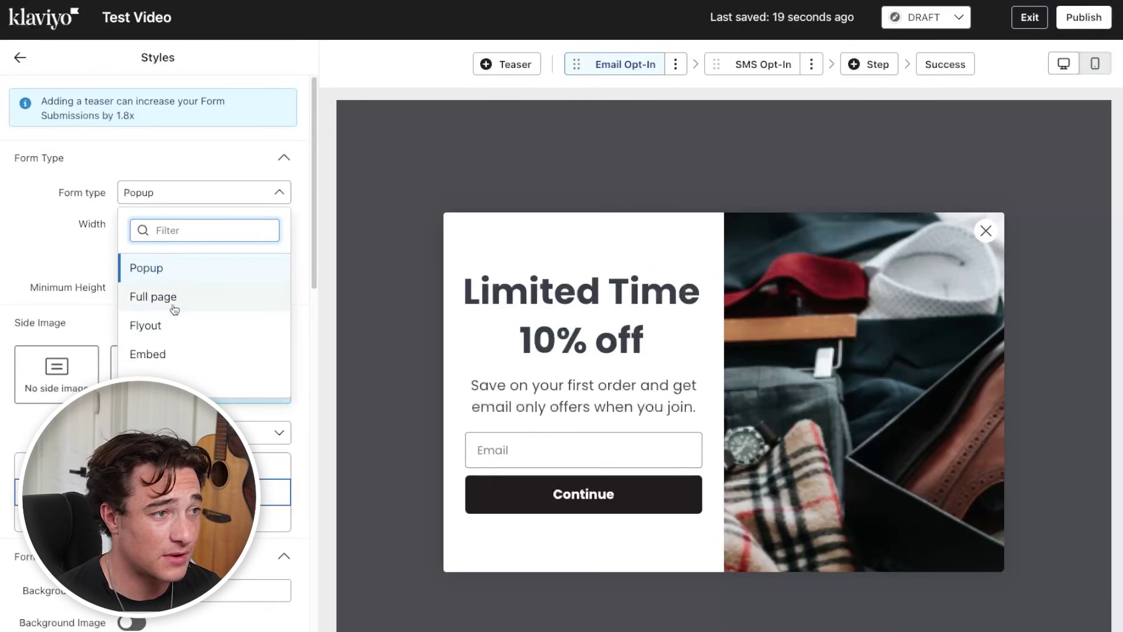
pyautogui.click(191, 325)
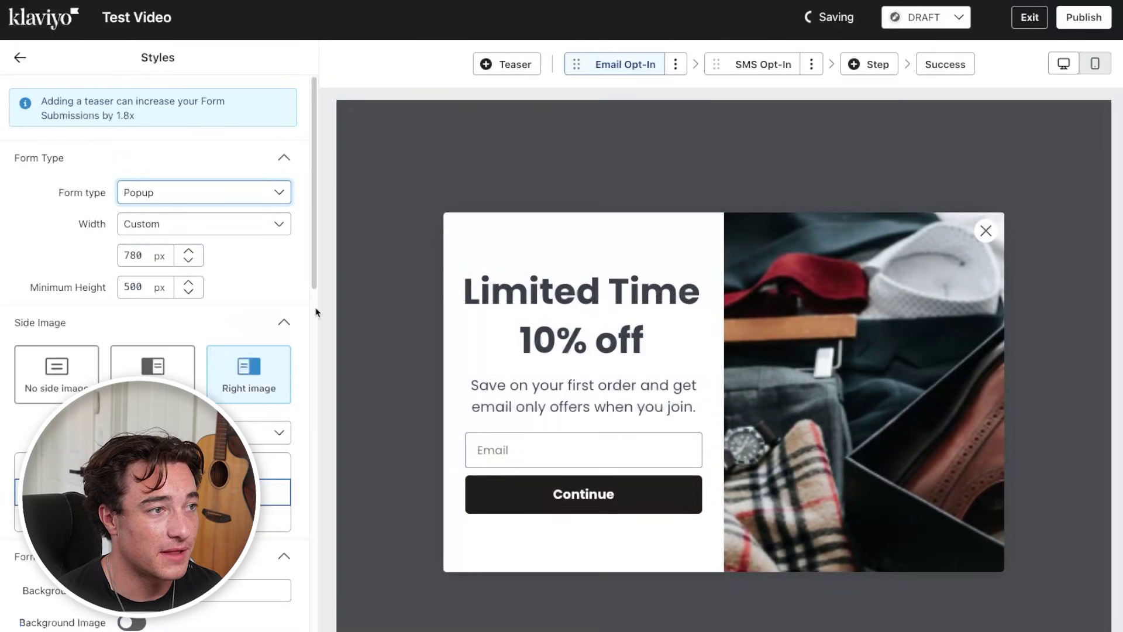
pyautogui.scroll(-3, 255, 276)
pyautogui.click(92, 236)
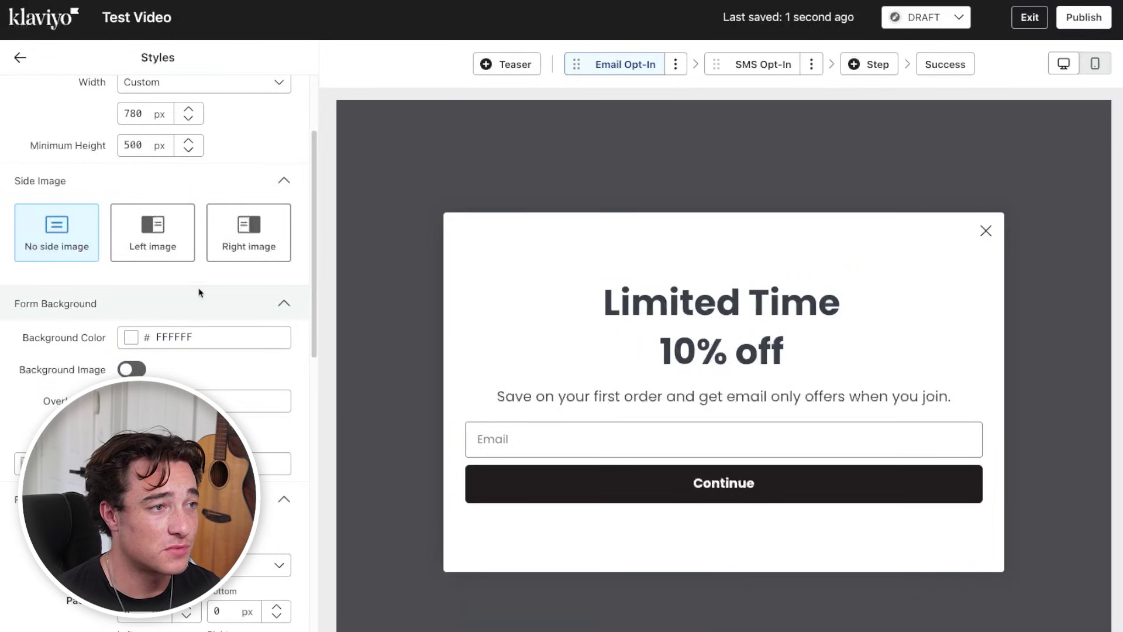
pyautogui.scroll(-2, 178, 298)
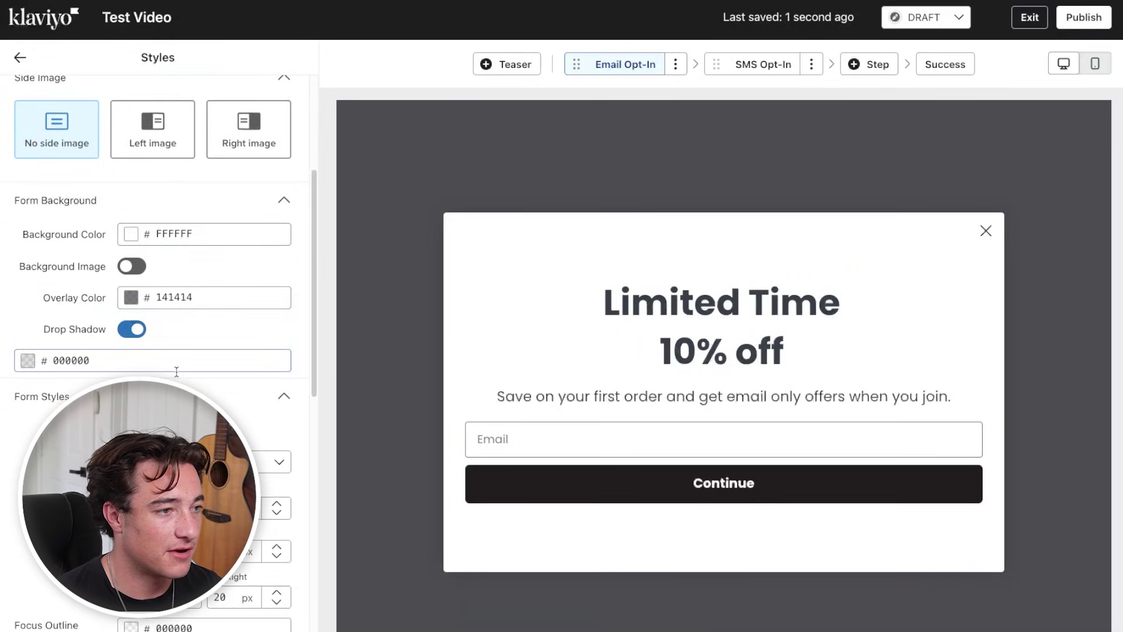
pyautogui.scroll(-15, 176, 371)
pyautogui.scroll(16, 178, 374)
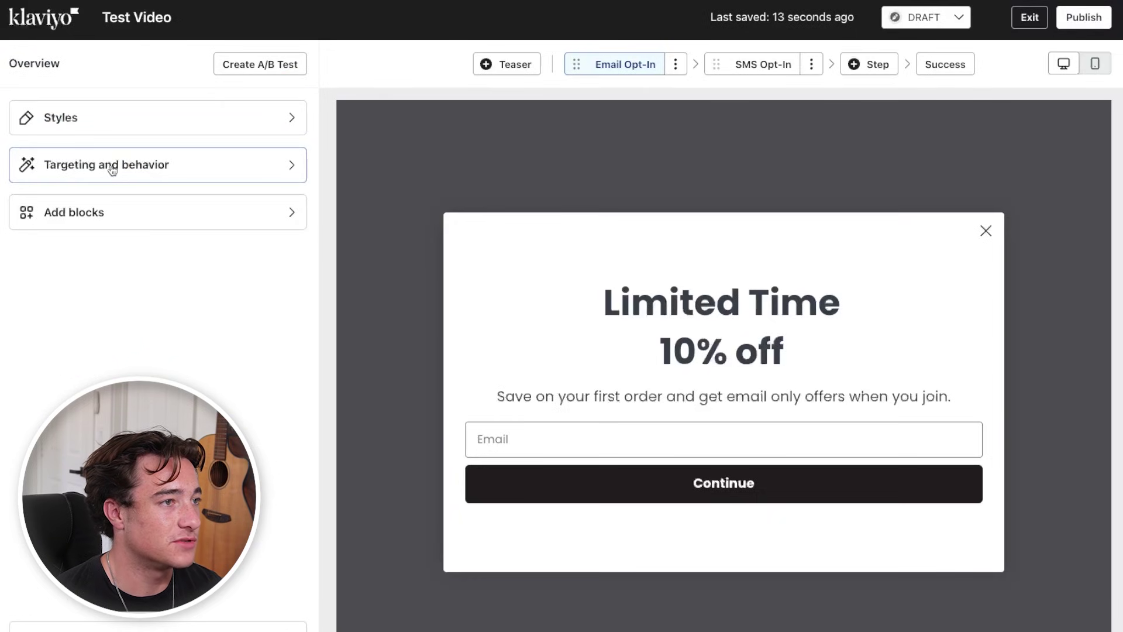
# Set the form to show after a 4-second delay and disable the exit-intent and scroll-amount rules
pyautogui.click(110, 165)
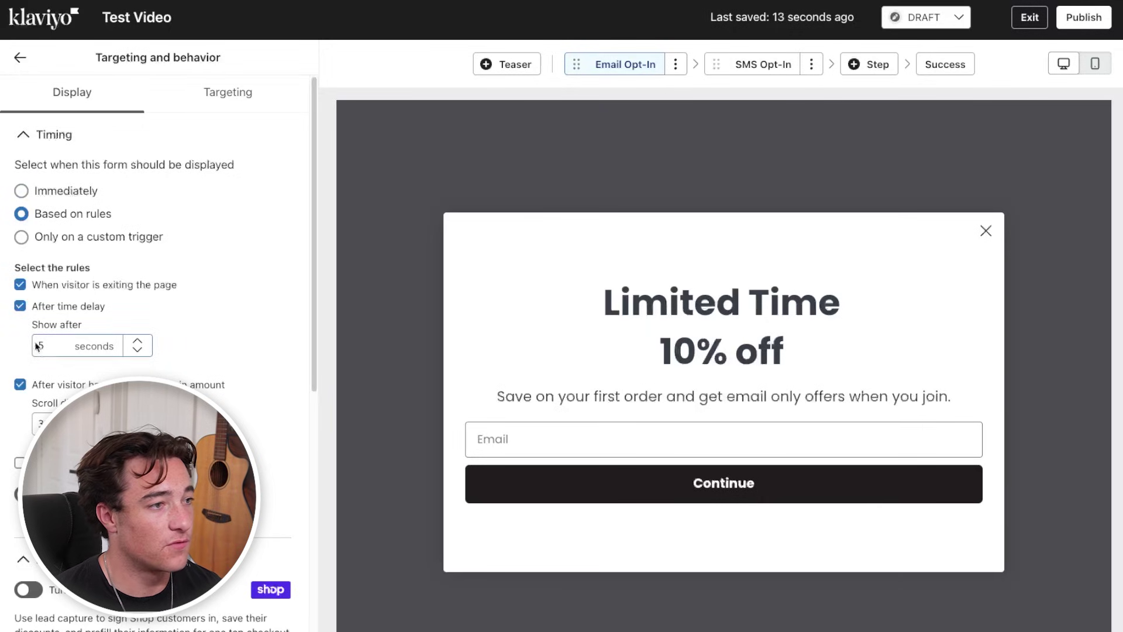
pyautogui.click(55, 340)
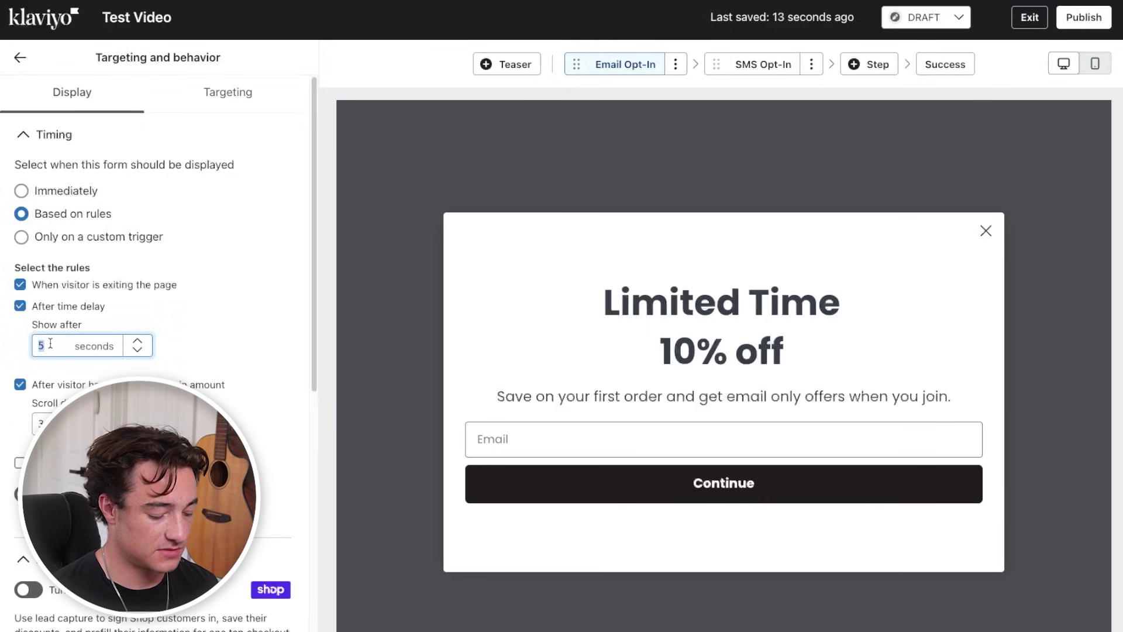
pyautogui.write('4')
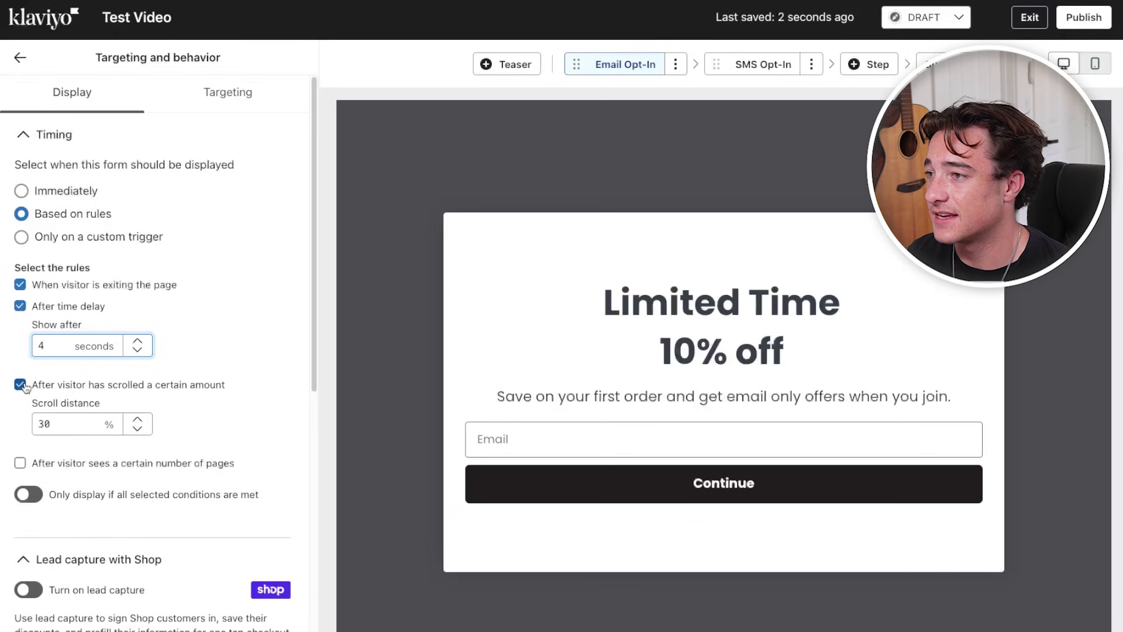
pyautogui.click(21, 384)
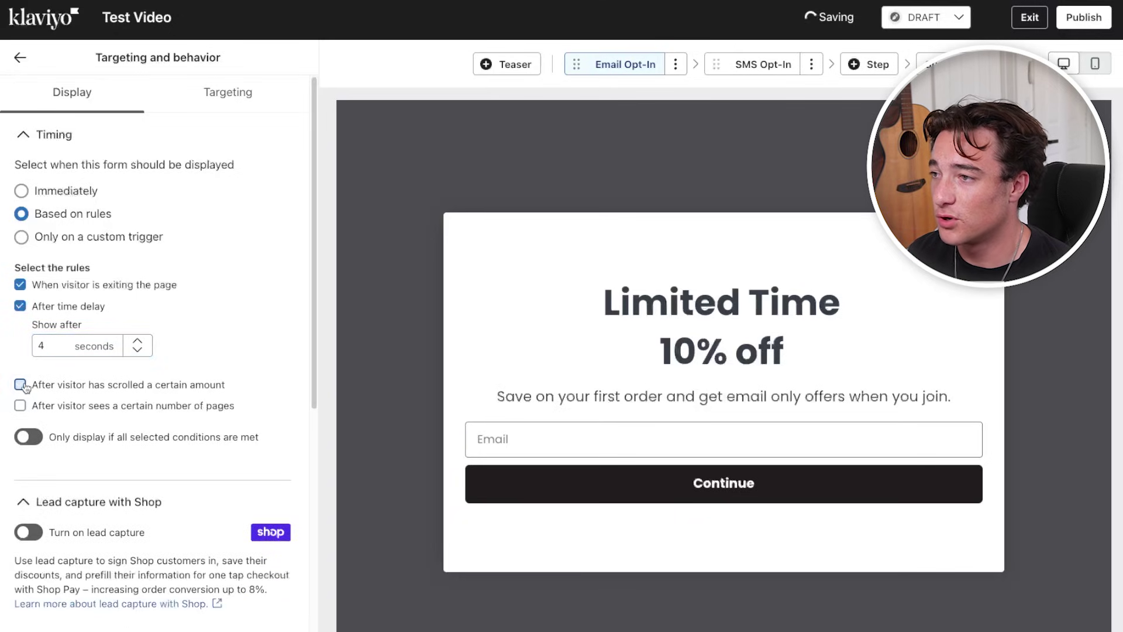
pyautogui.click(49, 290)
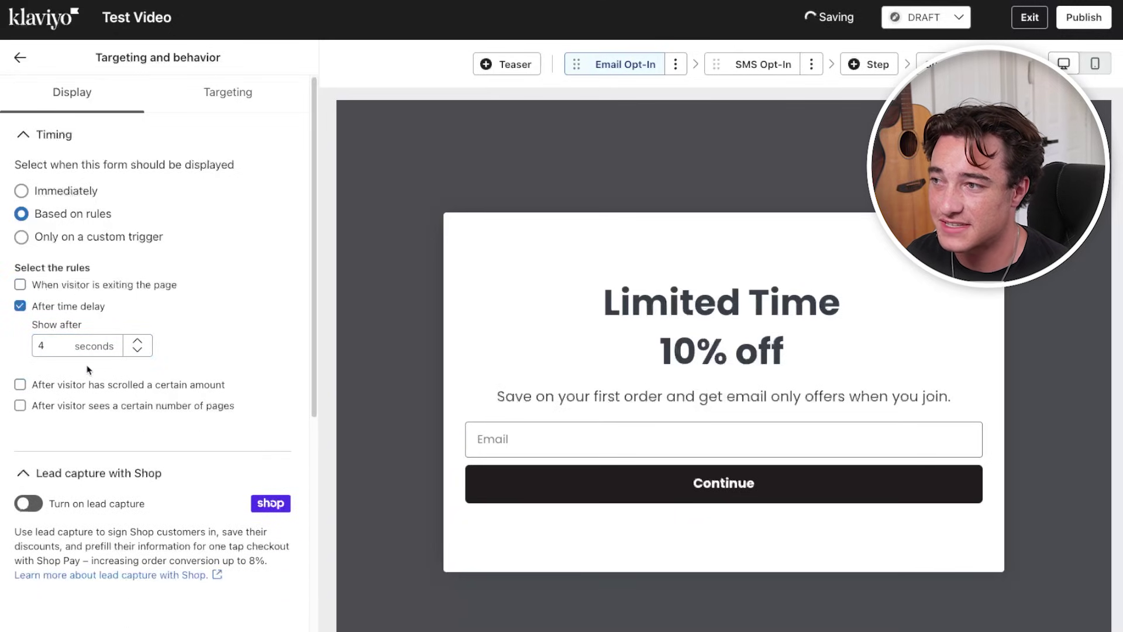
# Turn off closing the form by clicking outside it on both desktop and mobile
pyautogui.scroll(-5, 104, 350)
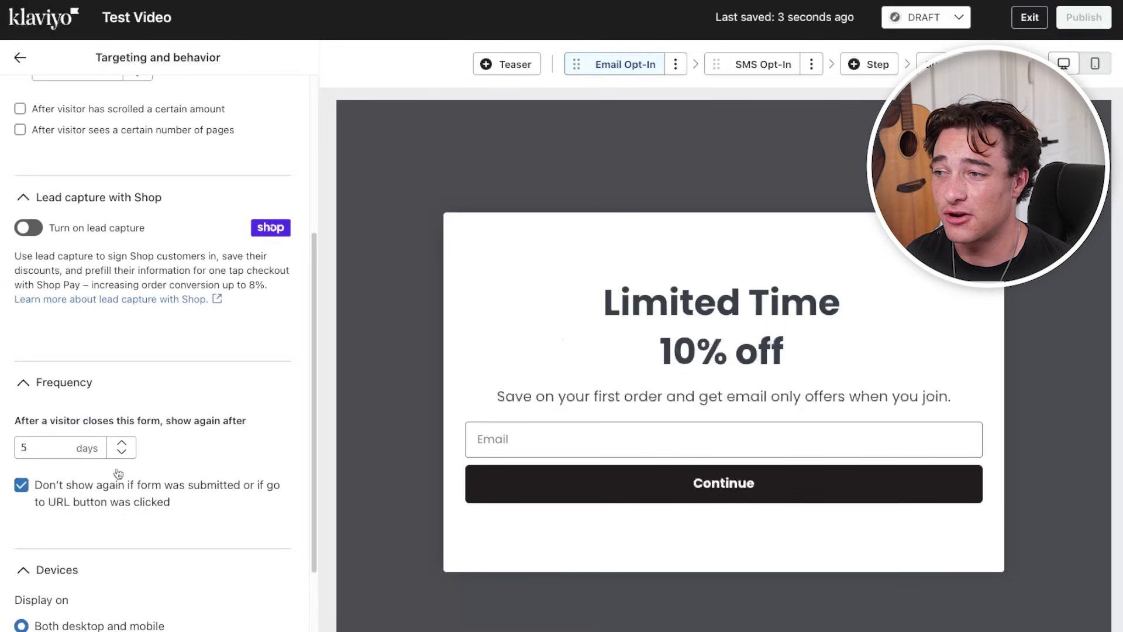
pyautogui.scroll(5, 61, 375)
pyautogui.scroll(-6, 61, 374)
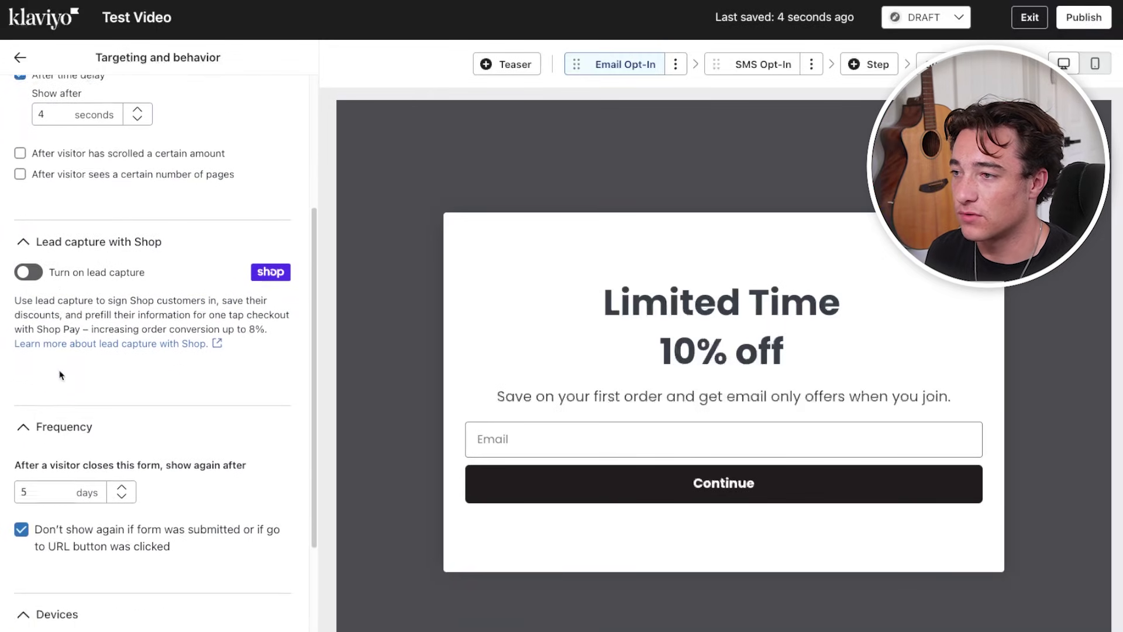
pyautogui.tripleClick(72, 347)
pyautogui.scroll(-1, 72, 348)
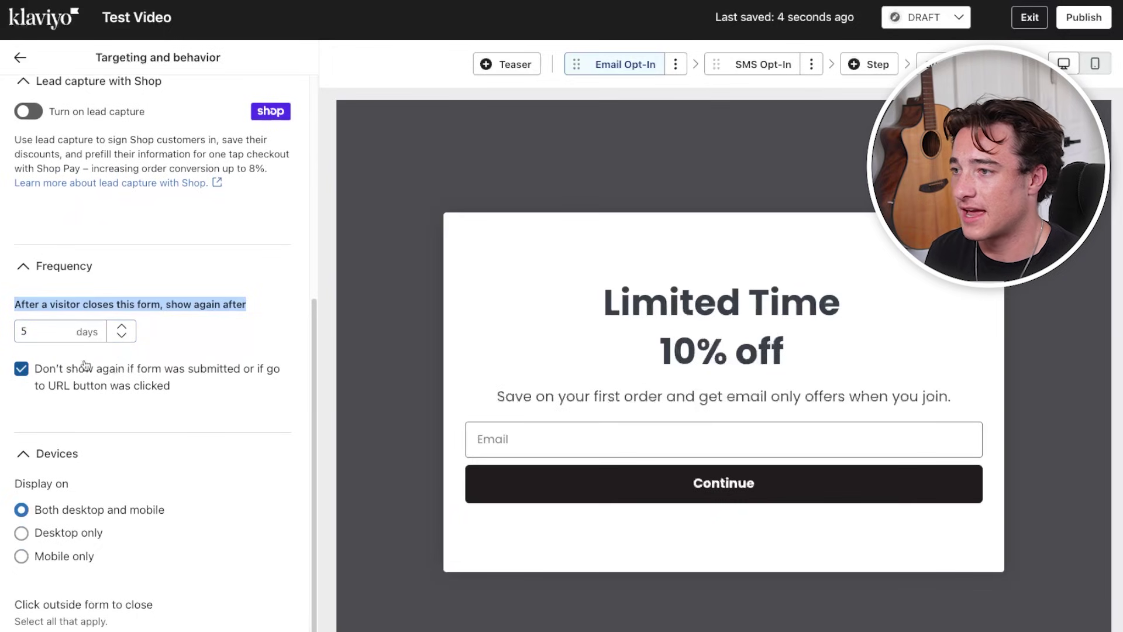
pyautogui.scroll(-1, 85, 366)
pyautogui.scroll(-1, 116, 481)
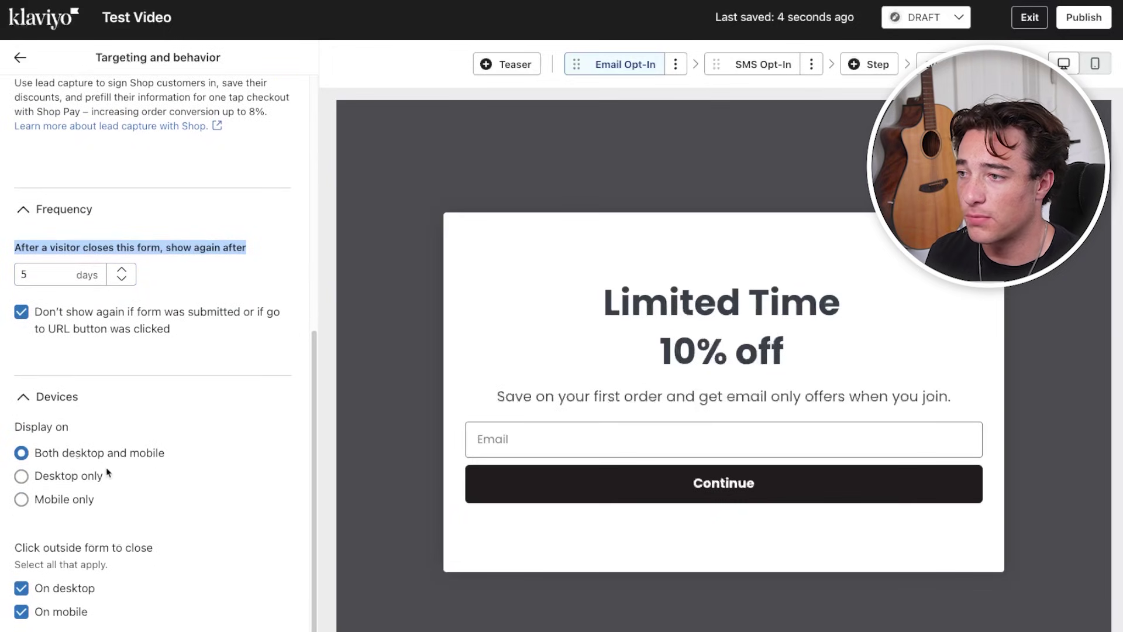
pyautogui.scroll(-1, 108, 473)
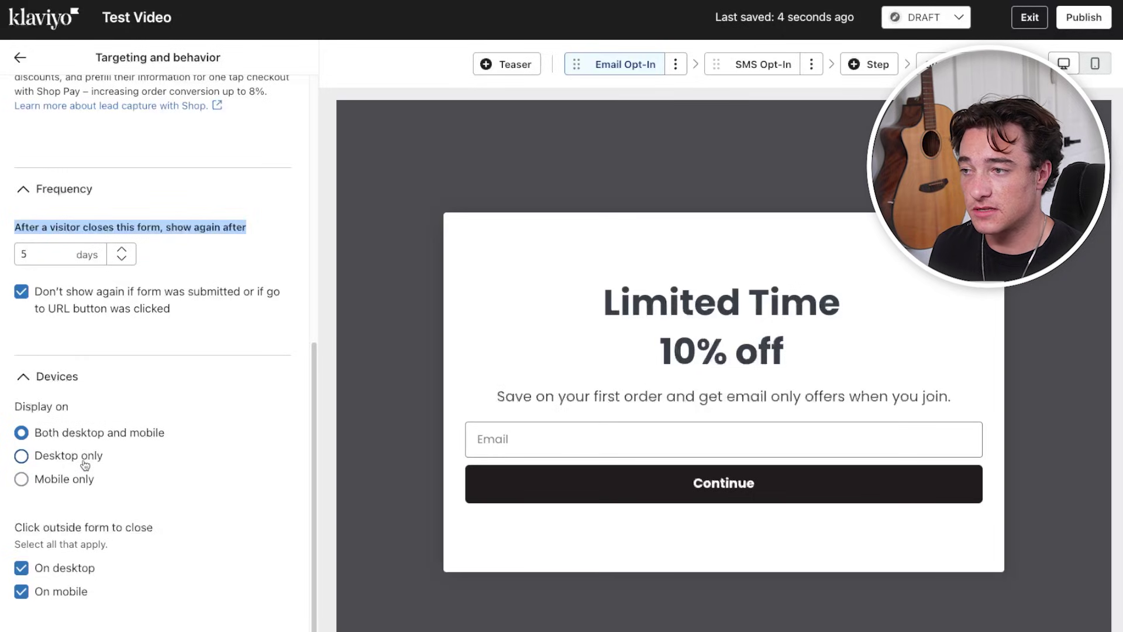
pyautogui.click(30, 571)
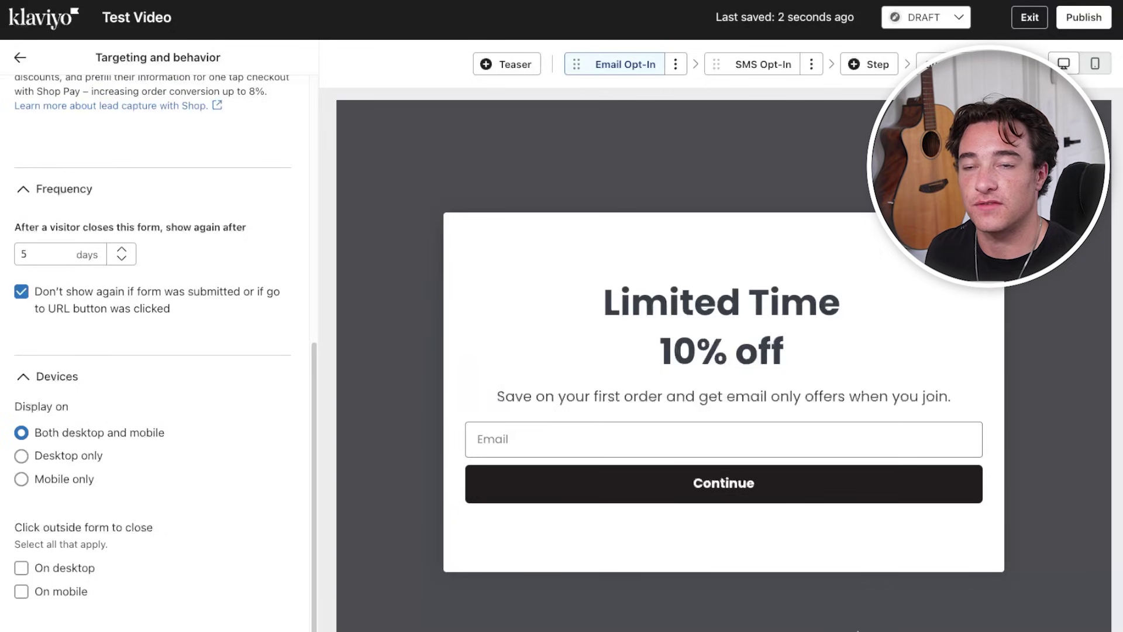
# Review the visitor targeting options and check the form's mobile preview before returning to the desktop view
pyautogui.scroll(10, 183, 604)
pyautogui.click(225, 91)
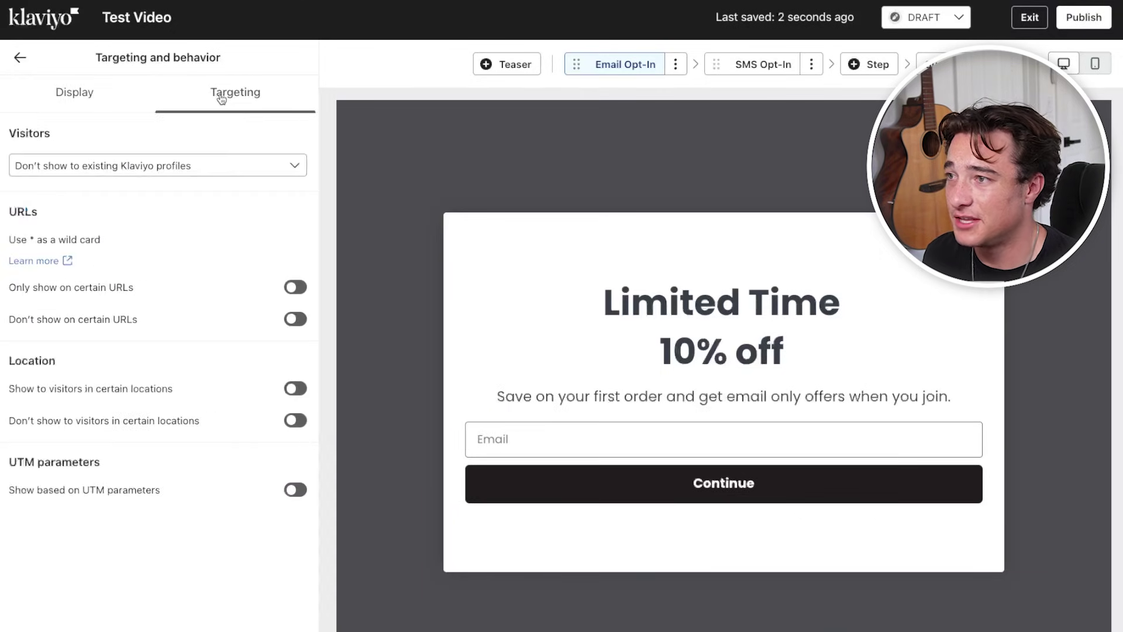
pyautogui.click(108, 167)
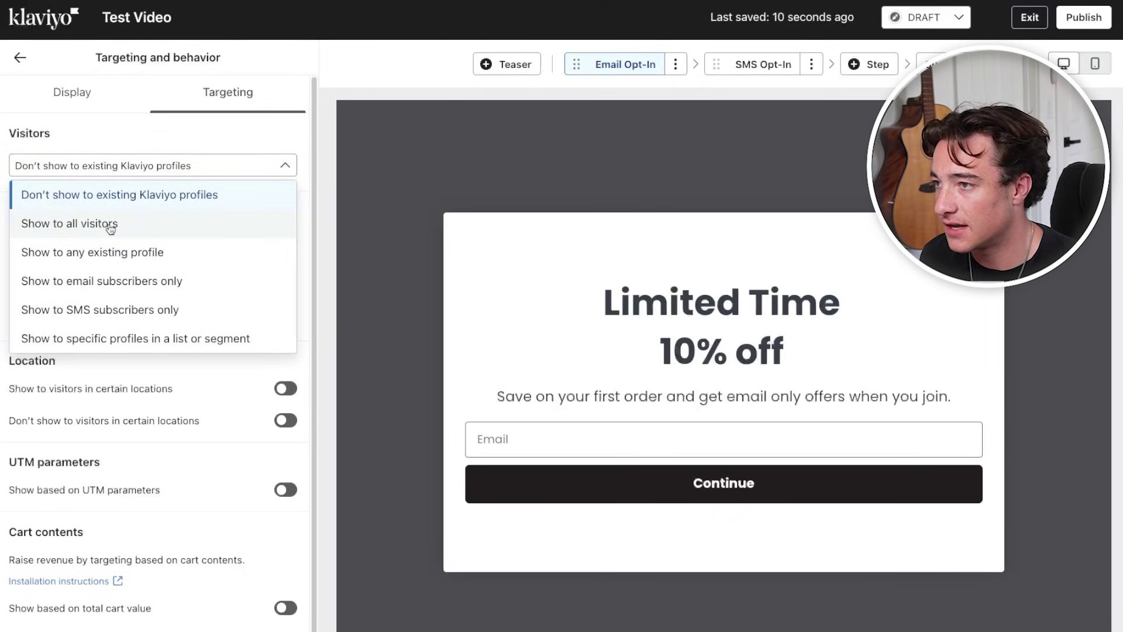
pyautogui.click(130, 136)
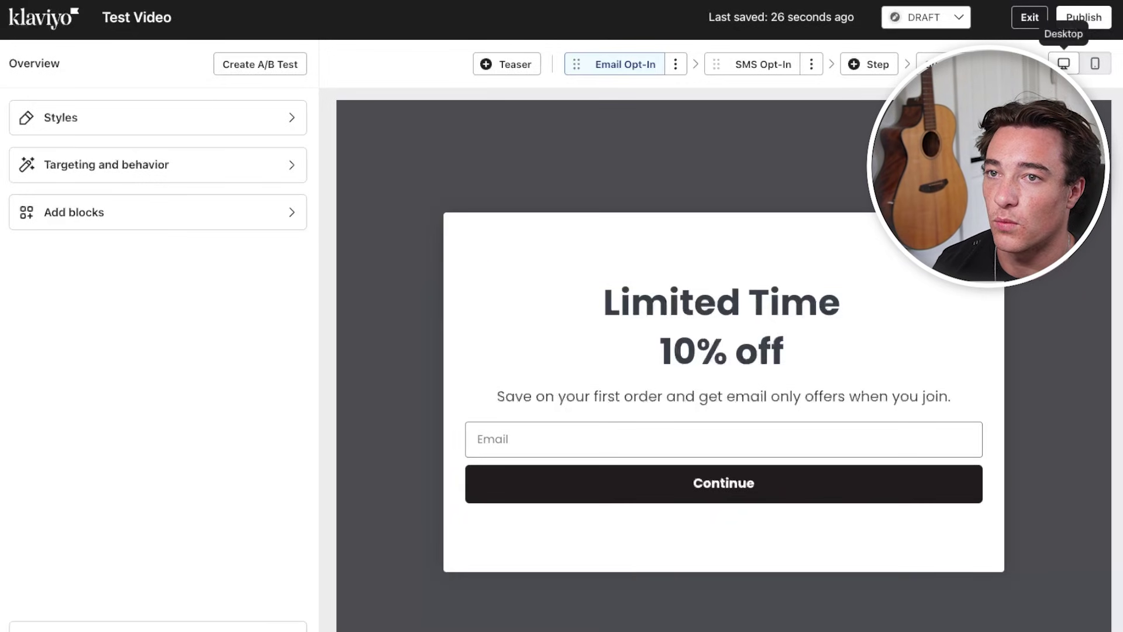
pyautogui.click(1099, 63)
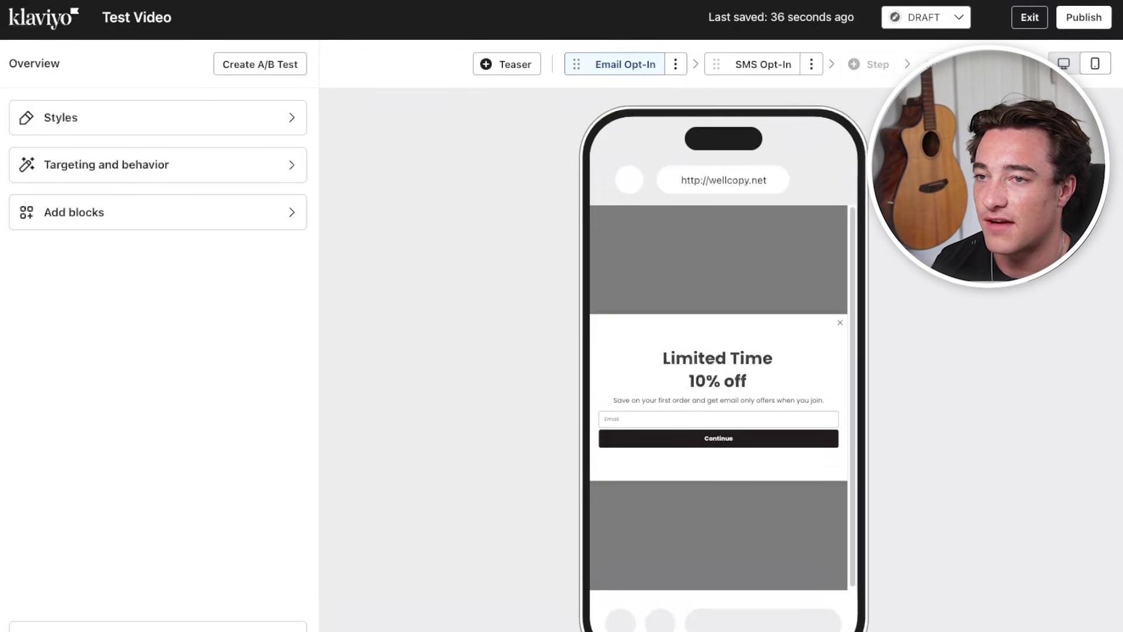
pyautogui.click(1063, 63)
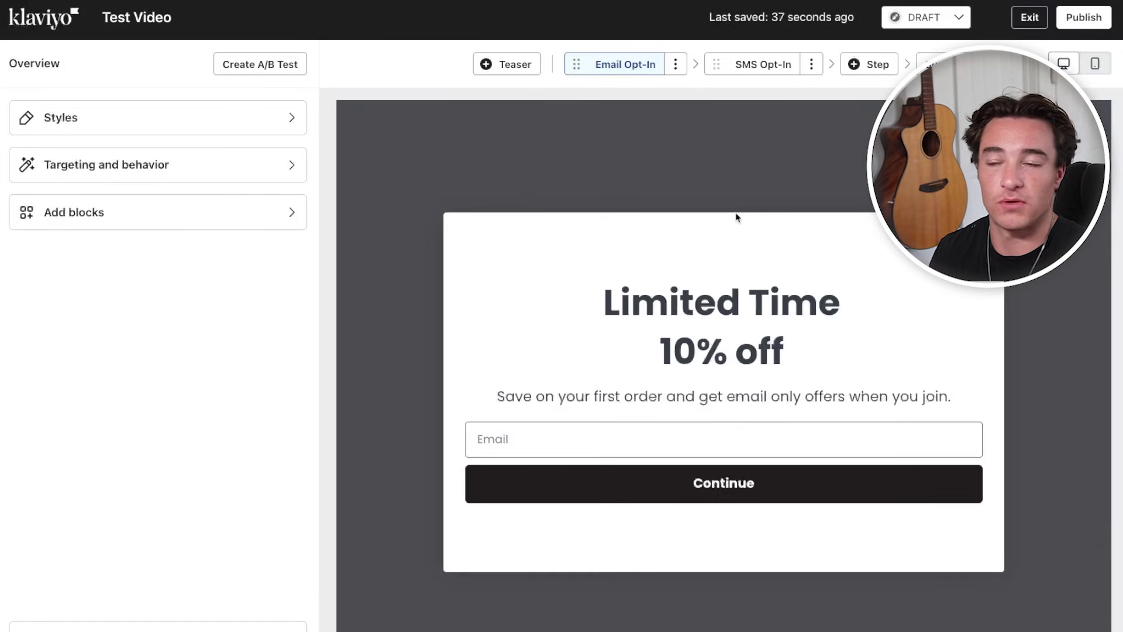
# Review the form's style settings, from form type through the links and input field styles
pyautogui.click(55, 178)
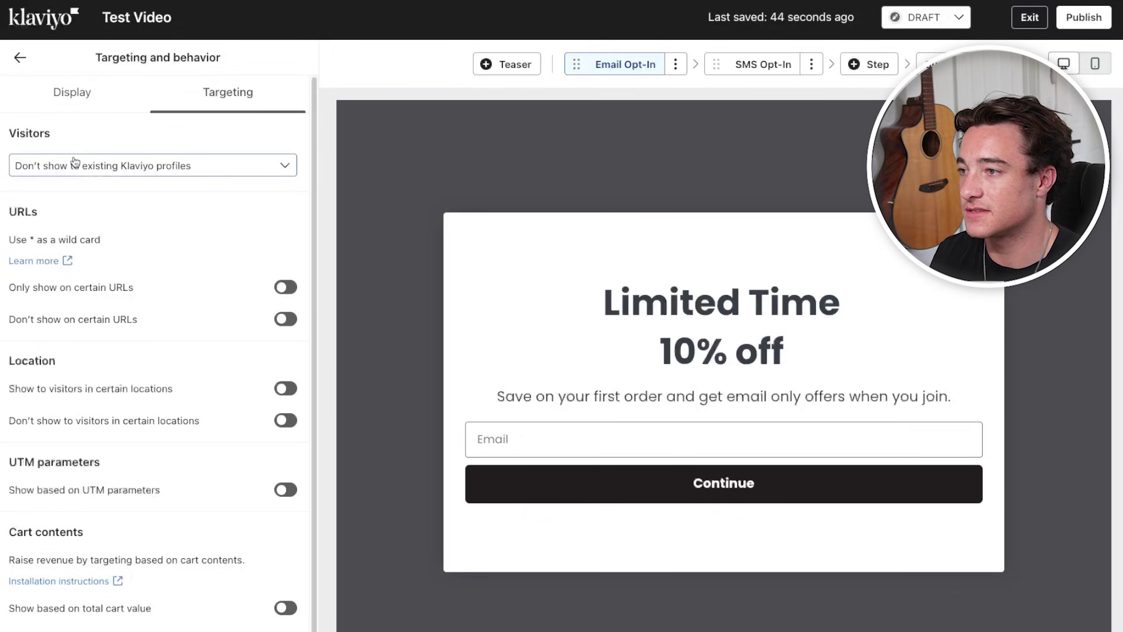
pyautogui.click(19, 55)
pyautogui.click(125, 117)
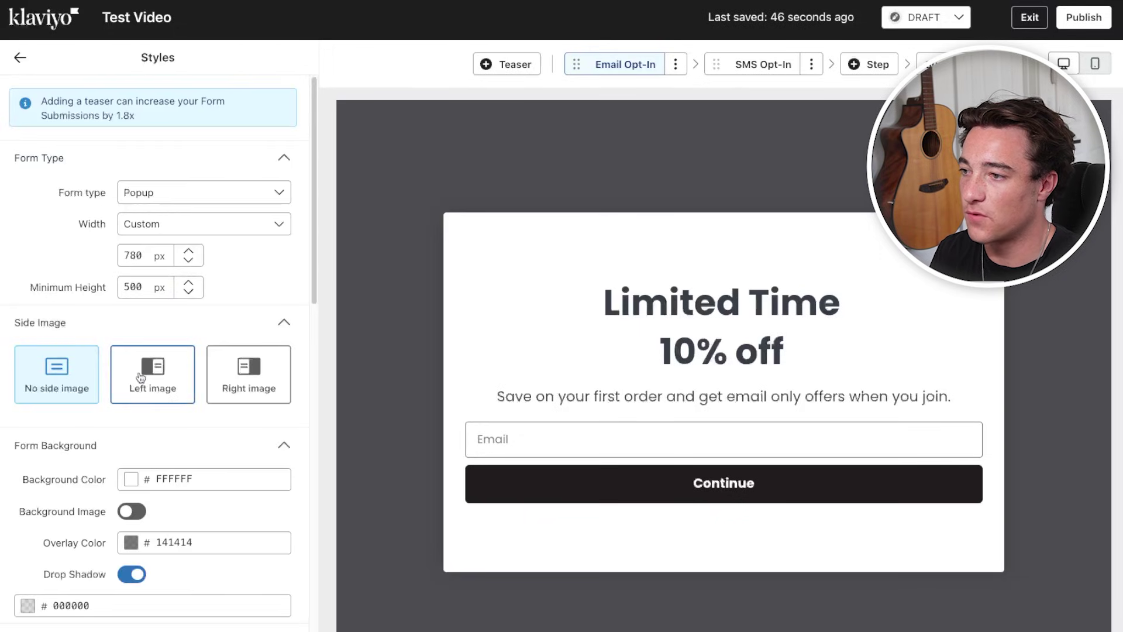
pyautogui.scroll(-12, 140, 374)
pyautogui.scroll(-5, 139, 377)
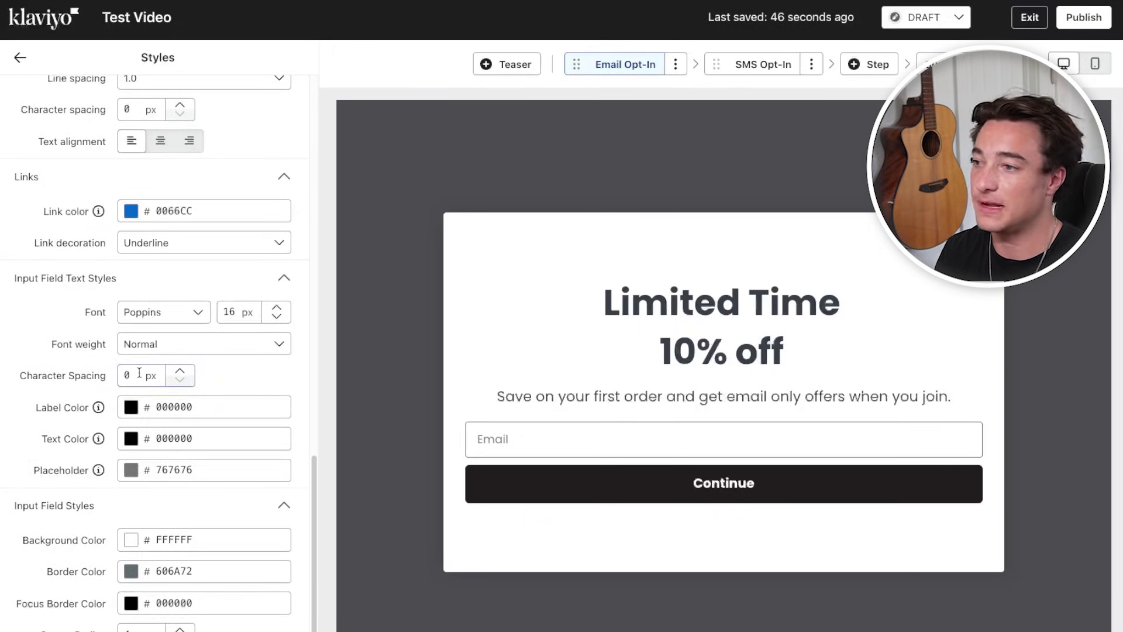
pyautogui.scroll(20, 140, 375)
# Set the form to display on mobile only in its device settings
pyautogui.click(19, 58)
pyautogui.click(113, 168)
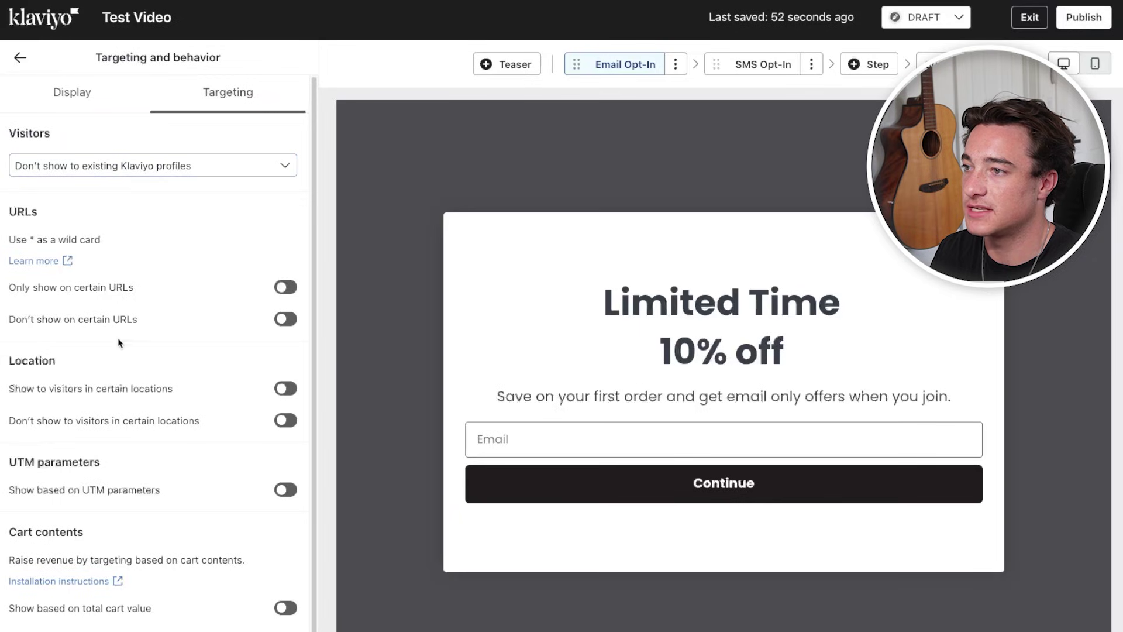
pyautogui.click(72, 92)
pyautogui.scroll(-10, 97, 427)
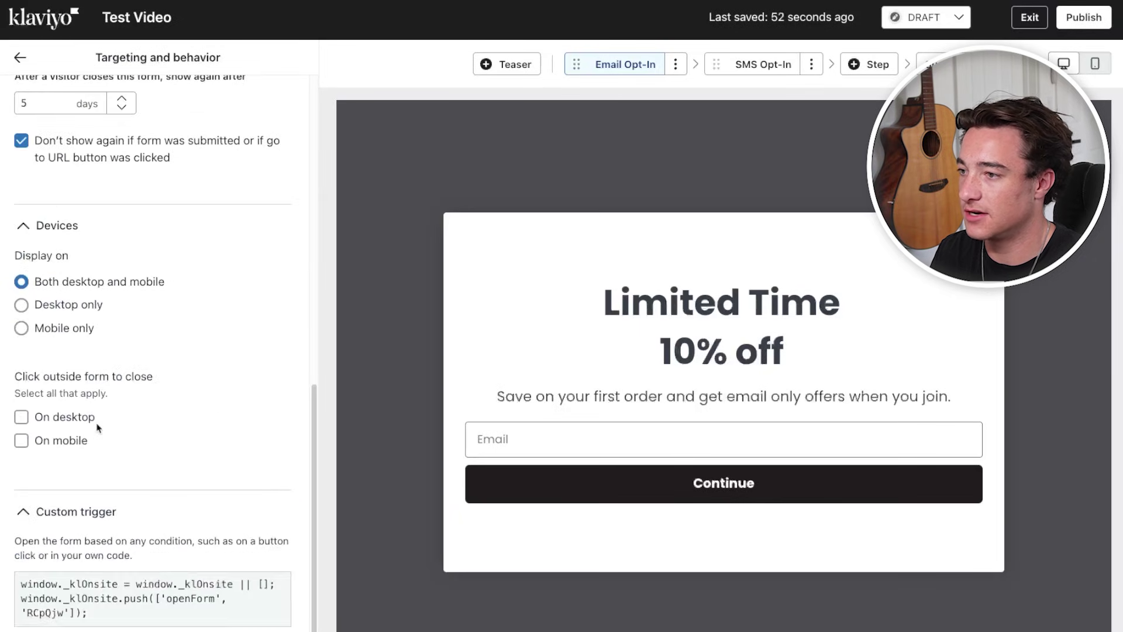
pyautogui.click(22, 330)
pyautogui.click(20, 57)
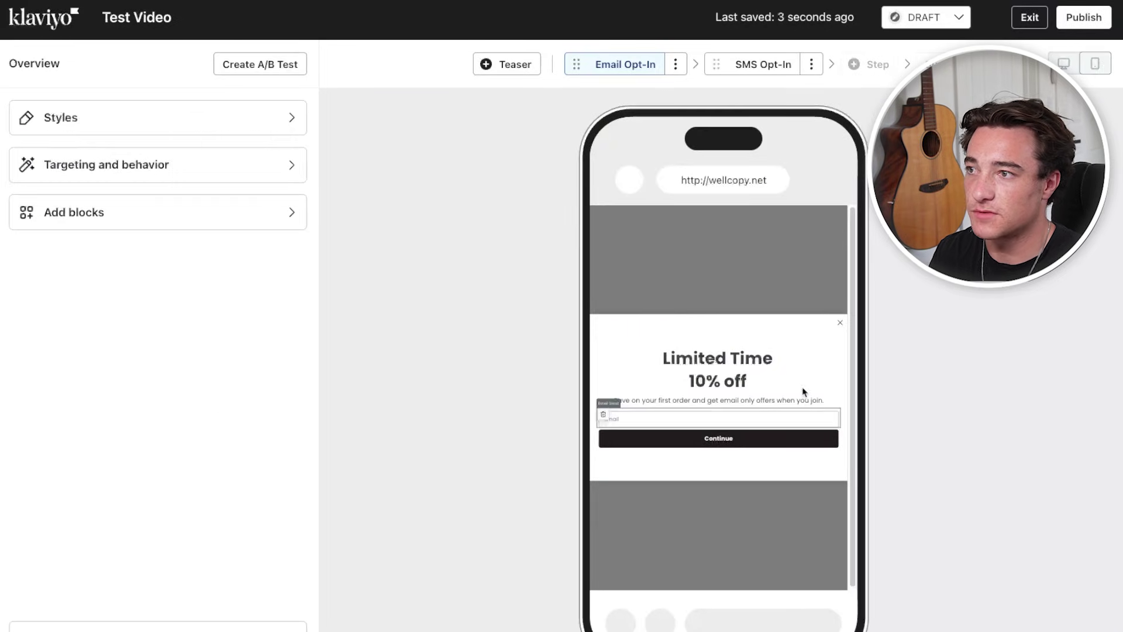
# Set the popup's minimum height to 1000 px
pyautogui.click(210, 126)
pyautogui.doubleClick(136, 253)
pyautogui.doubleClick(134, 287)
pyautogui.write('1000')
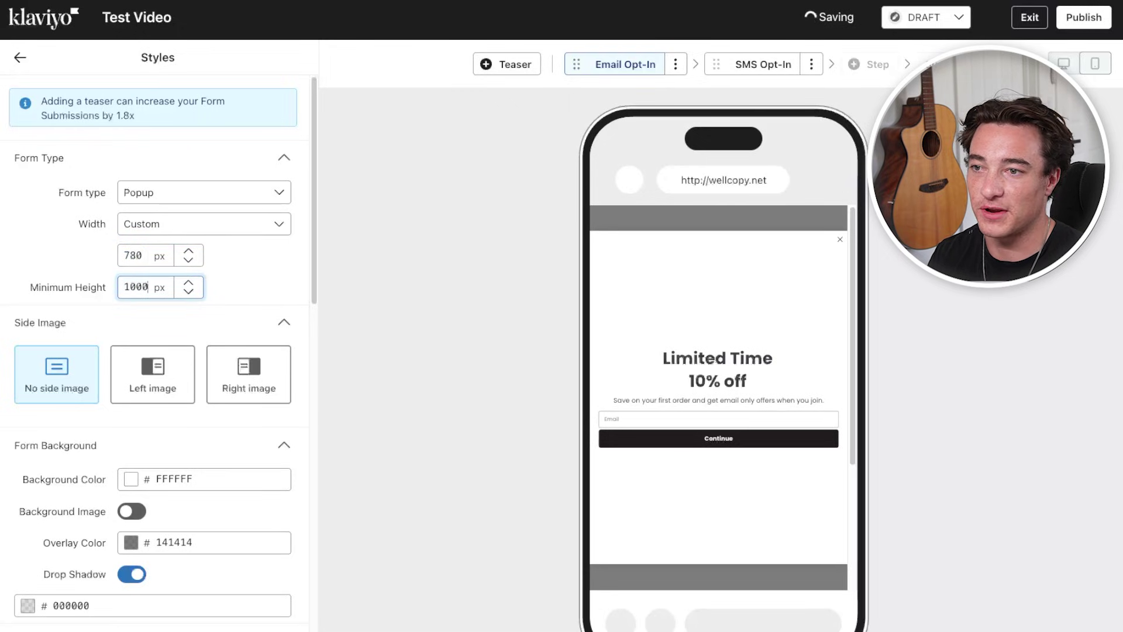
# Replace the popup's headline with "You've Got" and "10% OFF" on two lines
pyautogui.click(718, 362)
pyautogui.hotkey('ctrl', 'a')
pyautogui.write('you')
pyautogui.press('BackSpace')
pyautogui.press('BackSpace')
pyautogui.press('BackSpace')
pyautogui.write("You've")
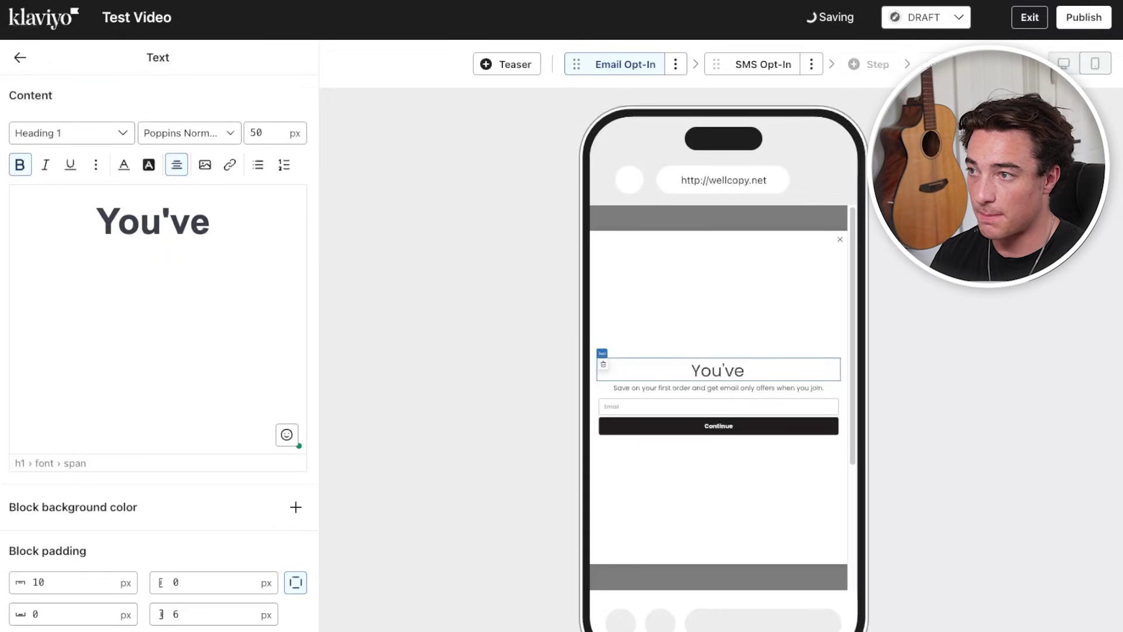
pyautogui.write(' Got')
pyautogui.press('Return')
pyautogui.write('10% OFF')
# Center the "10% OFF" line and set the whole headline's font size to 100 px
pyautogui.hotkey('shift', 'Home')
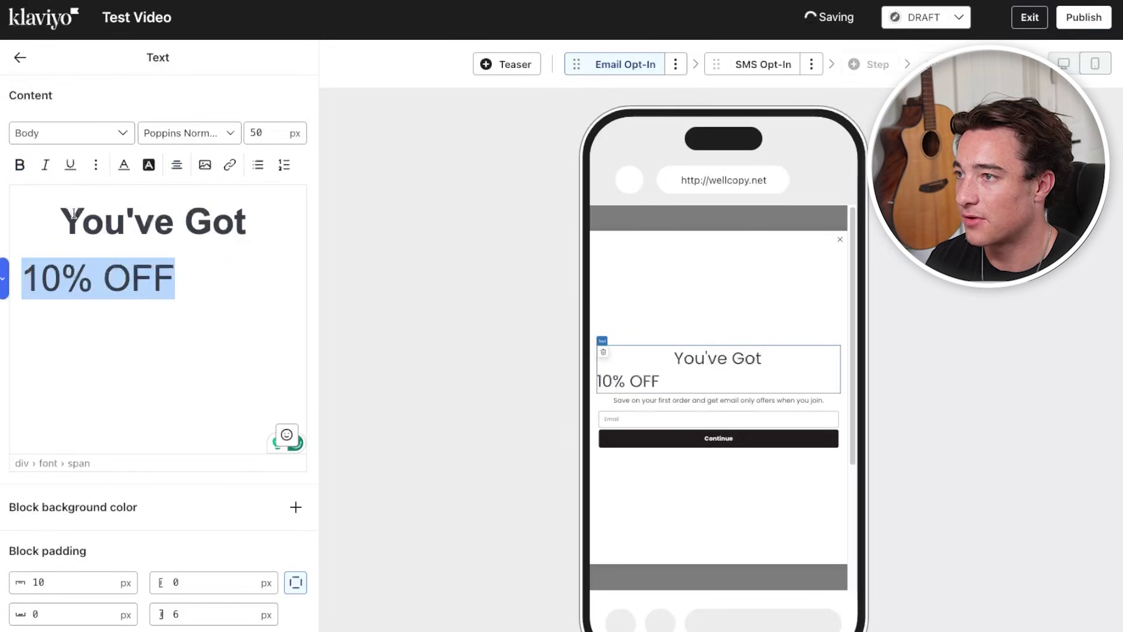
pyautogui.click(186, 166)
pyautogui.click(203, 192)
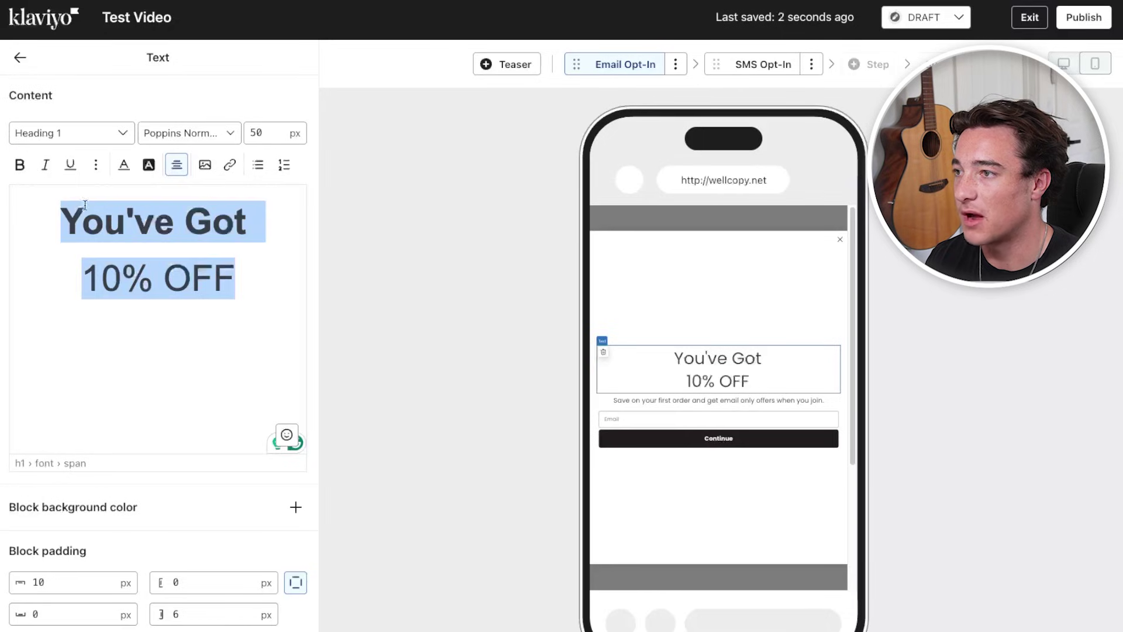
pyautogui.doubleClick(252, 133)
pyautogui.write('1000')
pyautogui.press('BackSpace')
# Delete the text block about saving on the first order below the headline
pyautogui.click(639, 424)
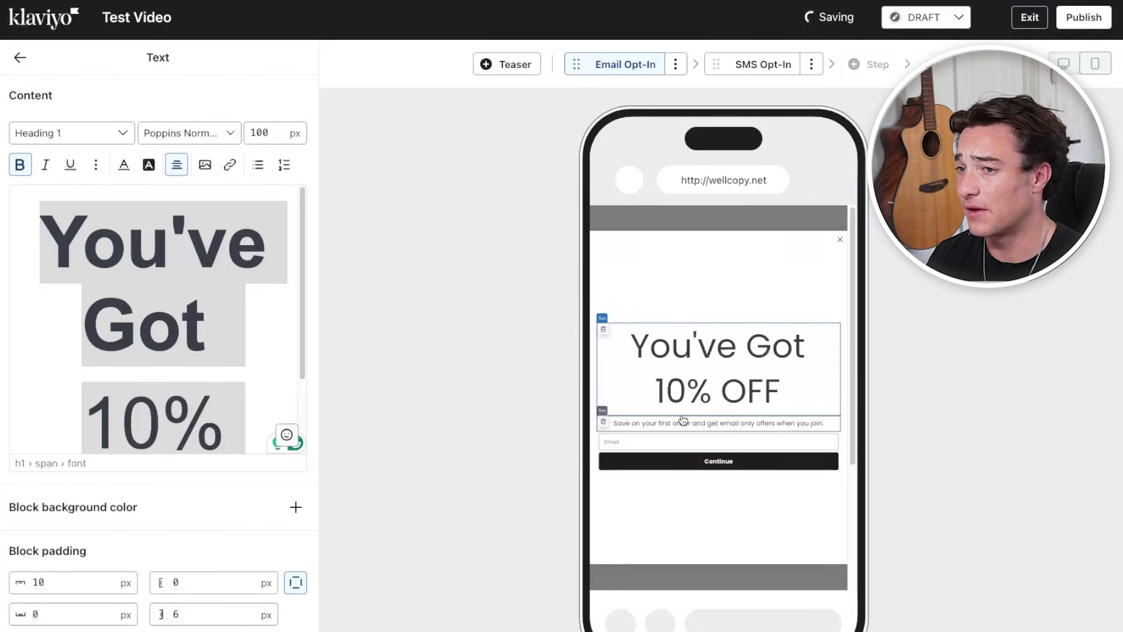
pyautogui.click(604, 424)
pyautogui.click(787, 378)
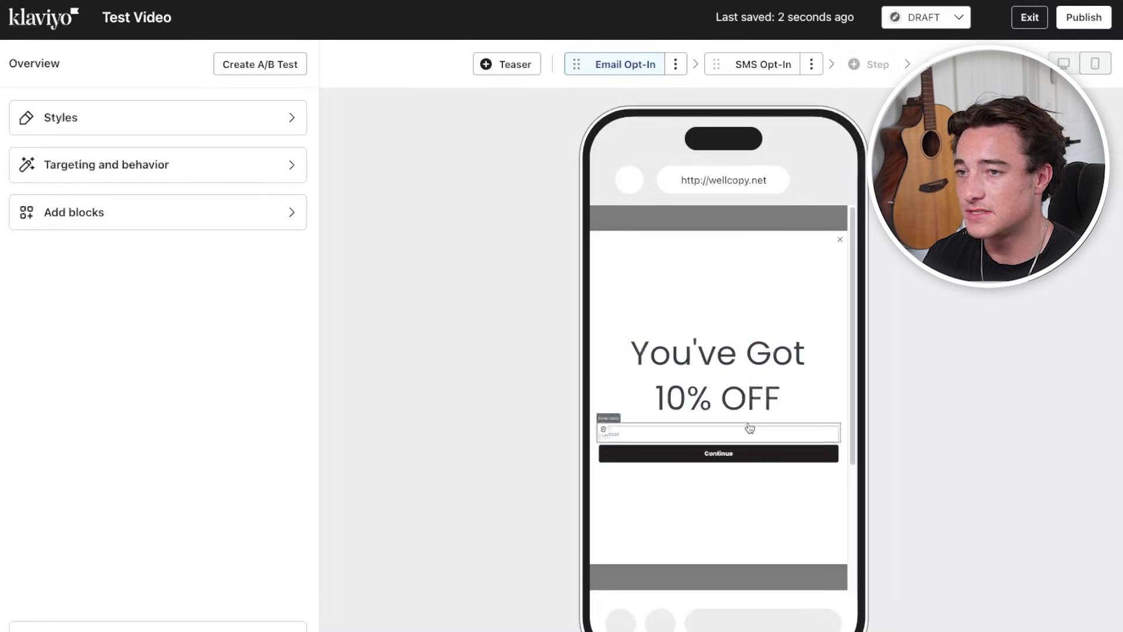
# View the Continue button's settings and return to the form overview
pyautogui.click(709, 445)
pyautogui.scroll(-4, 124, 433)
pyautogui.scroll(4, 124, 432)
pyautogui.click(21, 59)
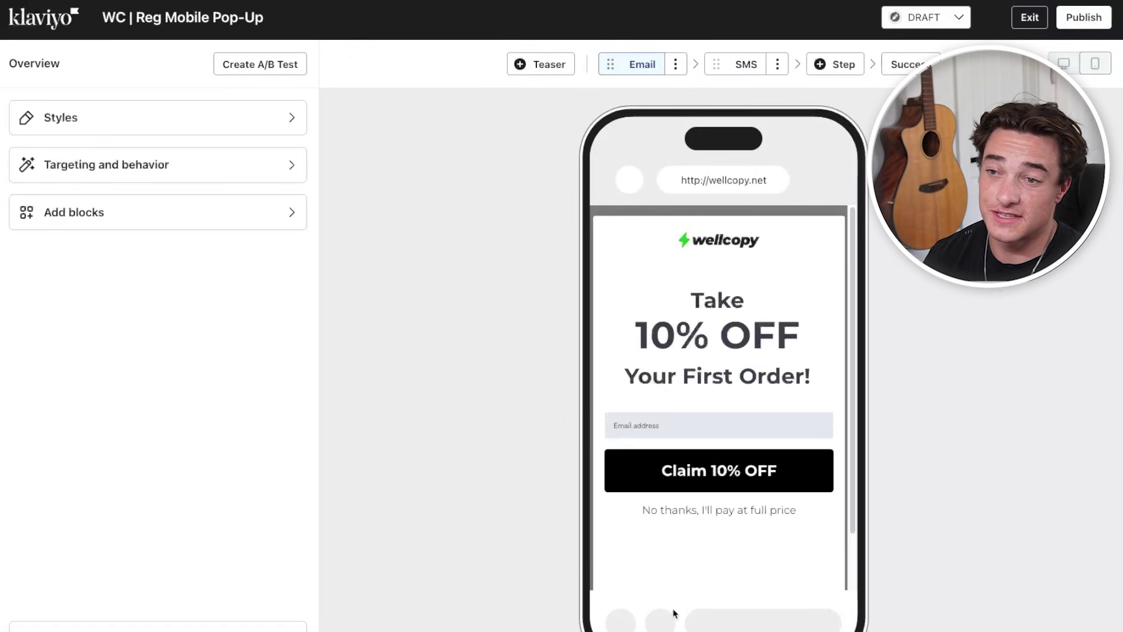
# Examine the Email step of the WC | Reg Mobile Pop-Up form and view the settings of its full-price decline button
pyautogui.scroll(-2, 692, 501)
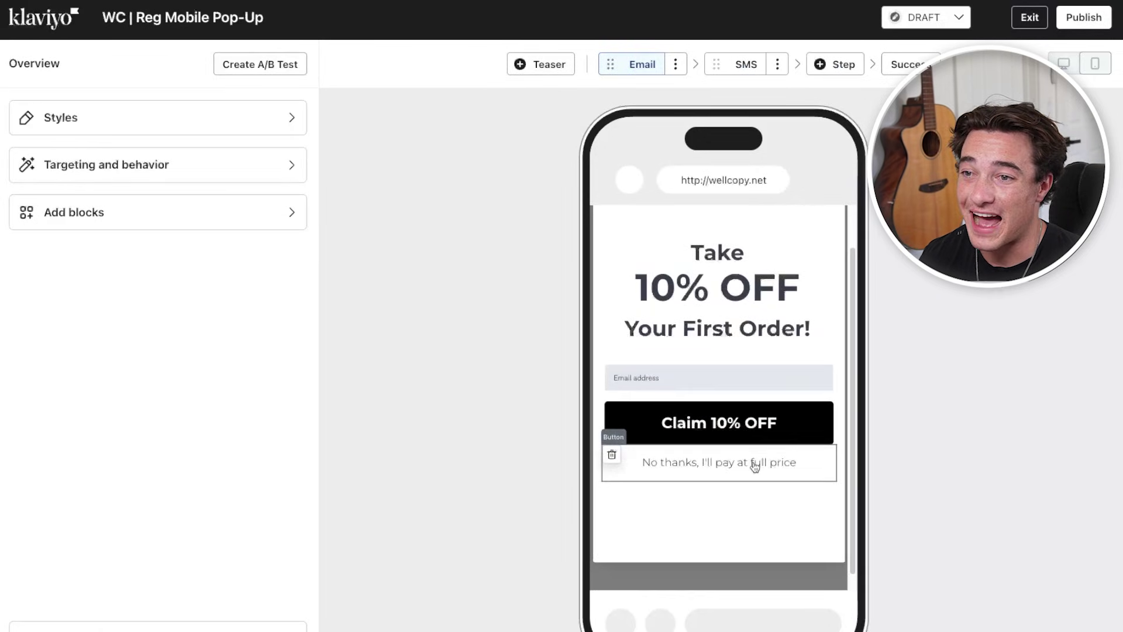
pyautogui.scroll(2, 754, 466)
pyautogui.scroll(-2, 754, 467)
pyautogui.scroll(2, 752, 467)
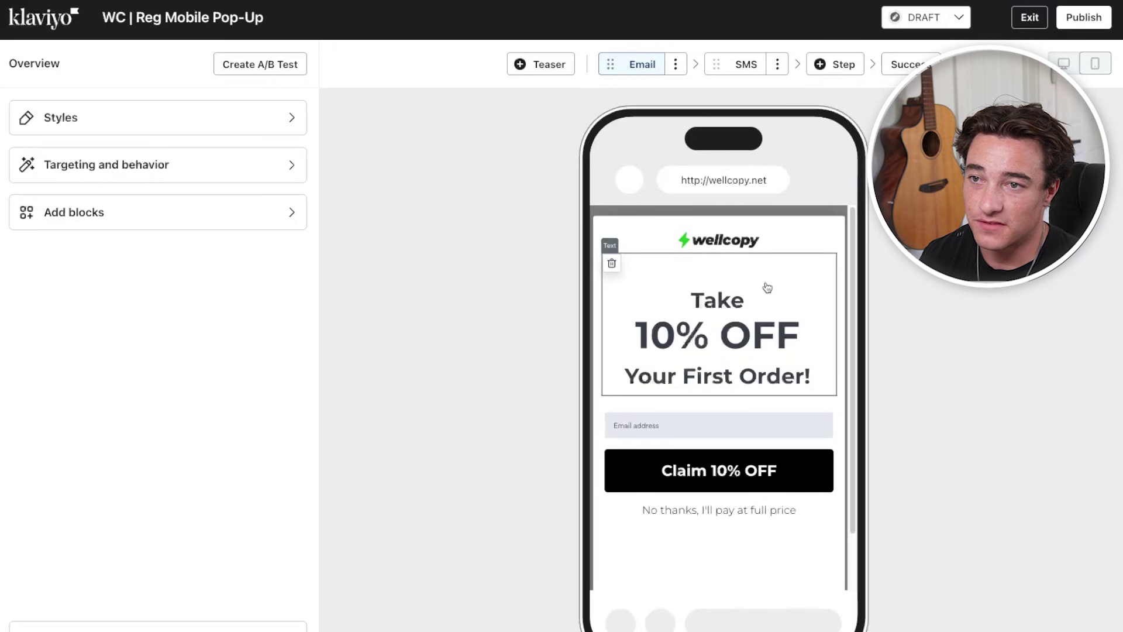
pyautogui.scroll(-1, 737, 328)
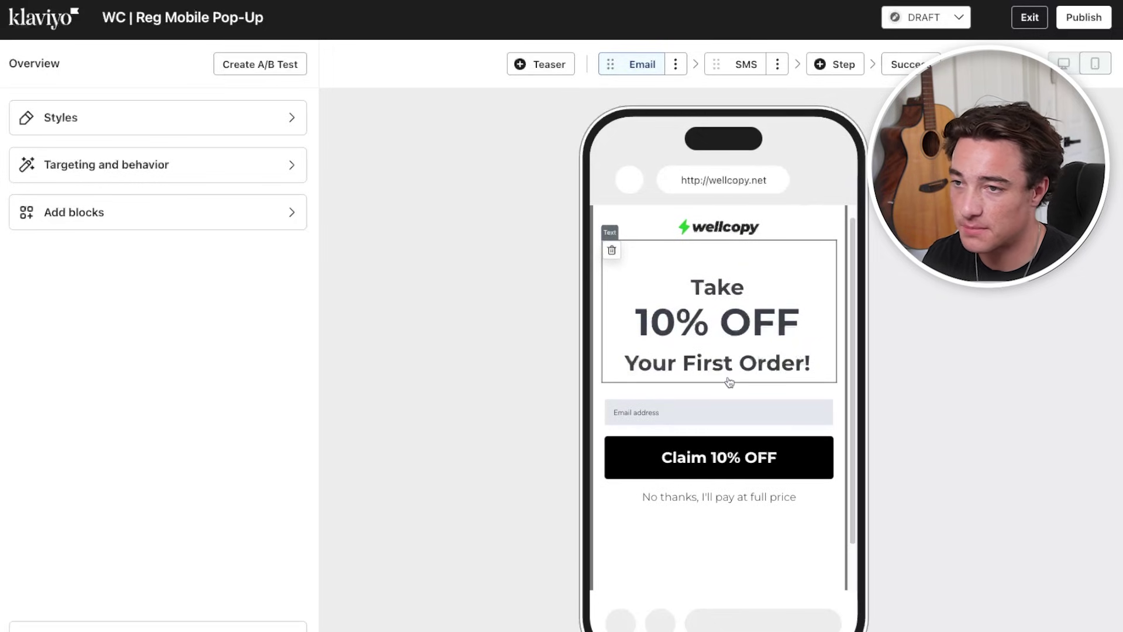
pyautogui.scroll(1, 725, 497)
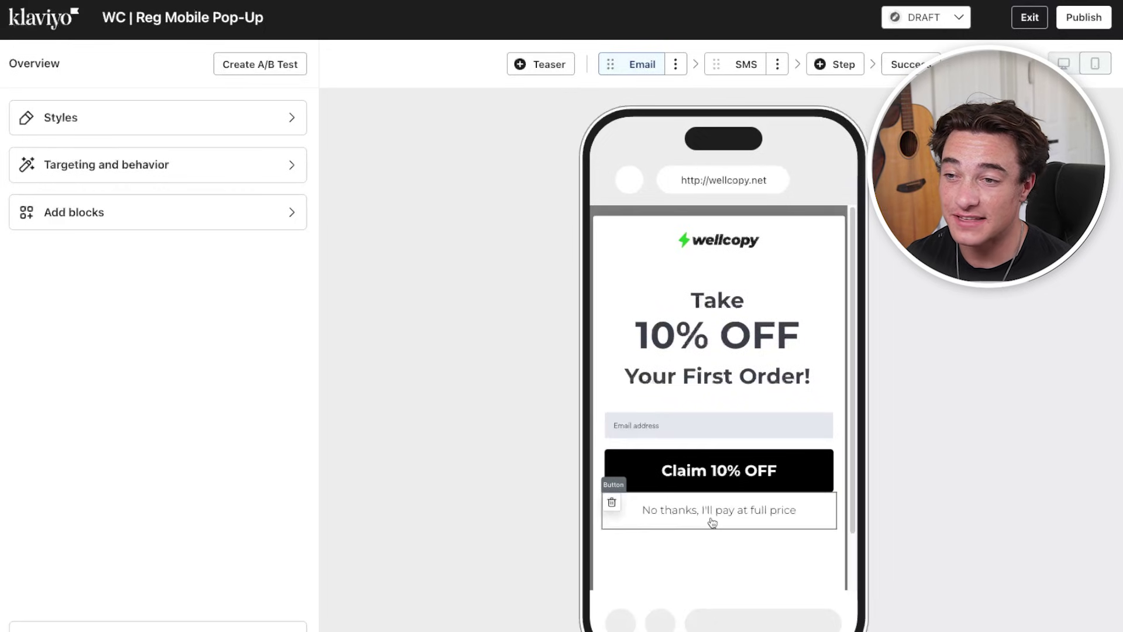
pyautogui.click(668, 529)
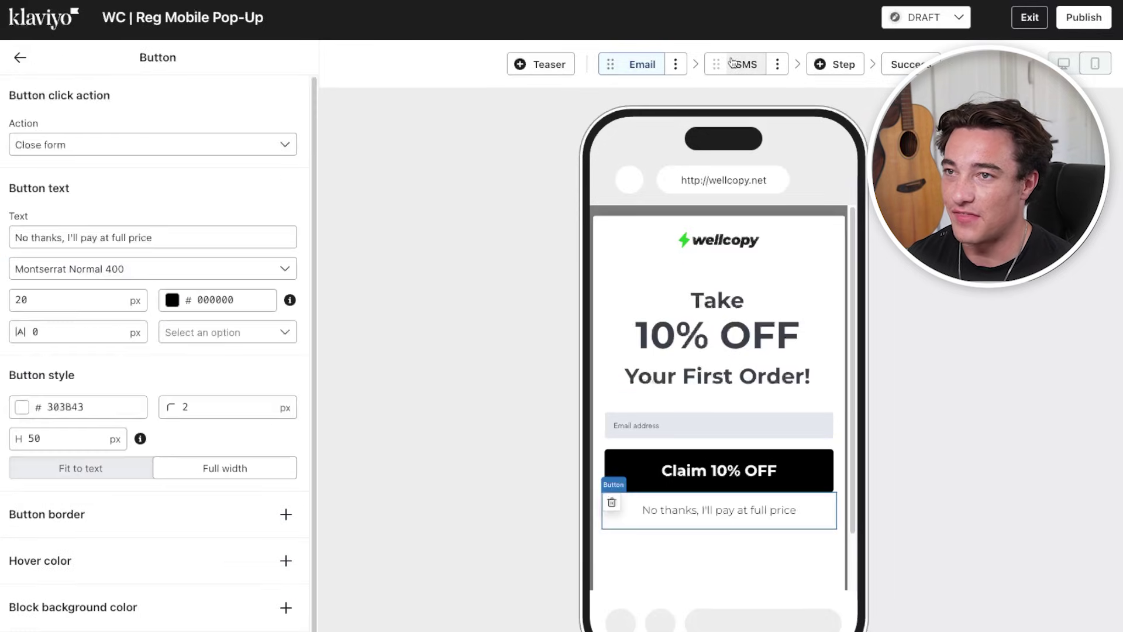
# View the popup's SMS step and its Success step from start to end
pyautogui.click(738, 64)
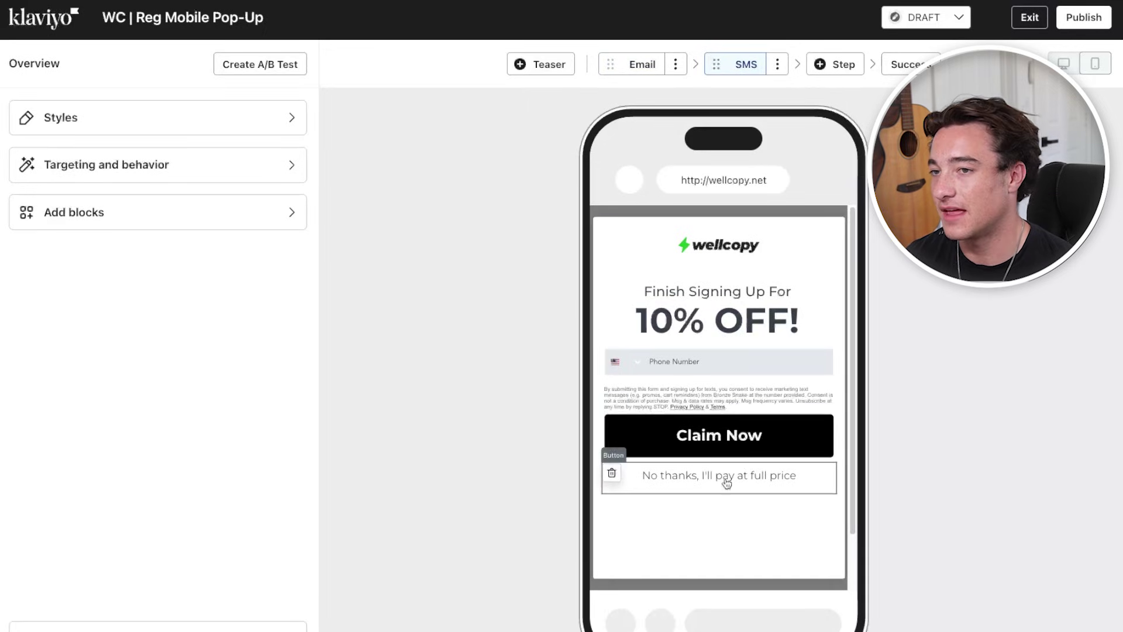
pyautogui.click(898, 73)
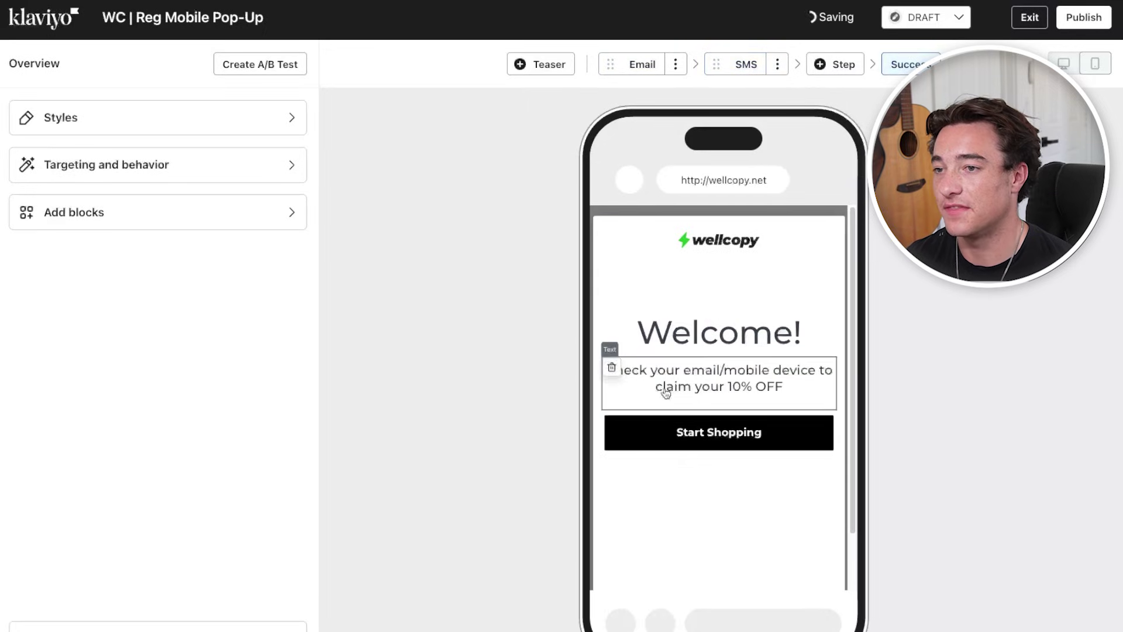
pyautogui.scroll(-2, 697, 459)
pyautogui.scroll(2, 697, 459)
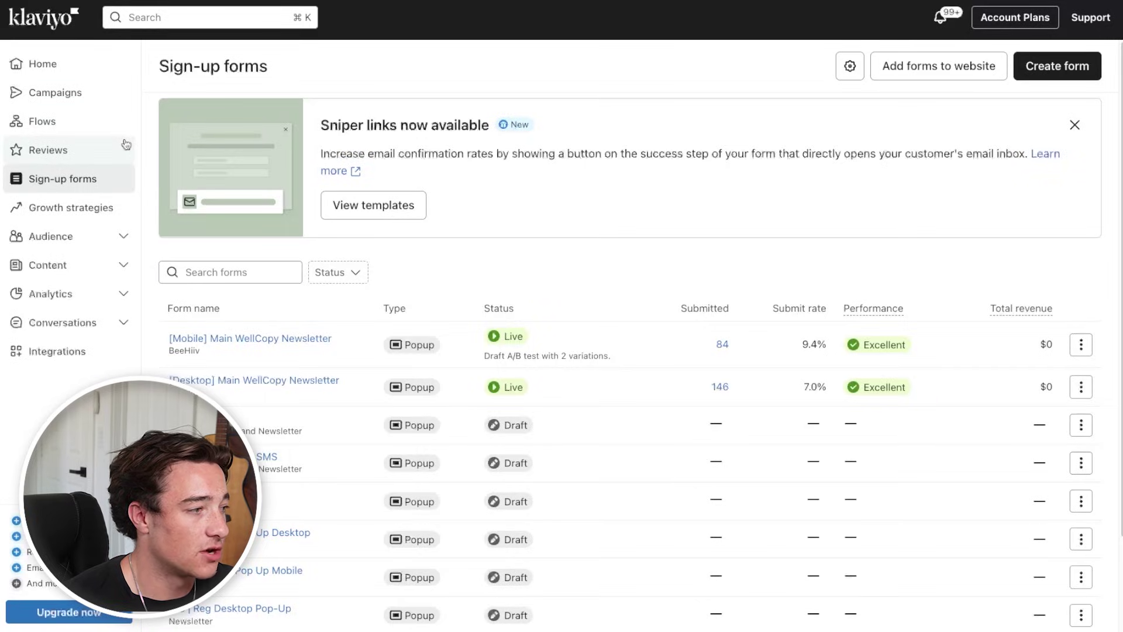
# Start creating a new flow and browse the essential and goal-based flow templates
pyautogui.click(102, 123)
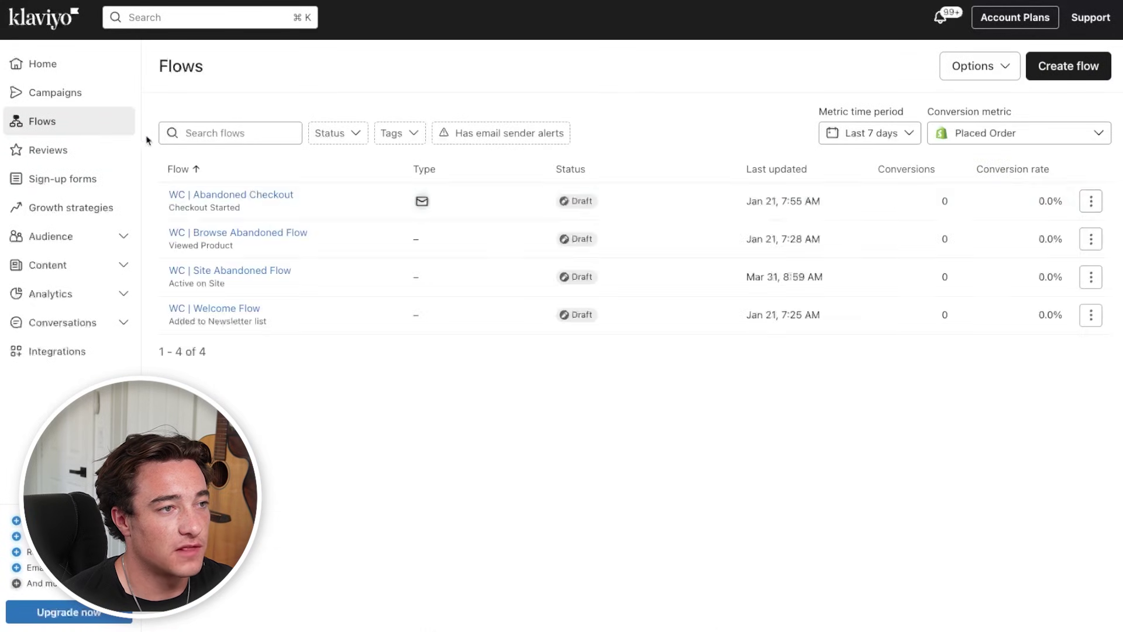
pyautogui.click(1078, 70)
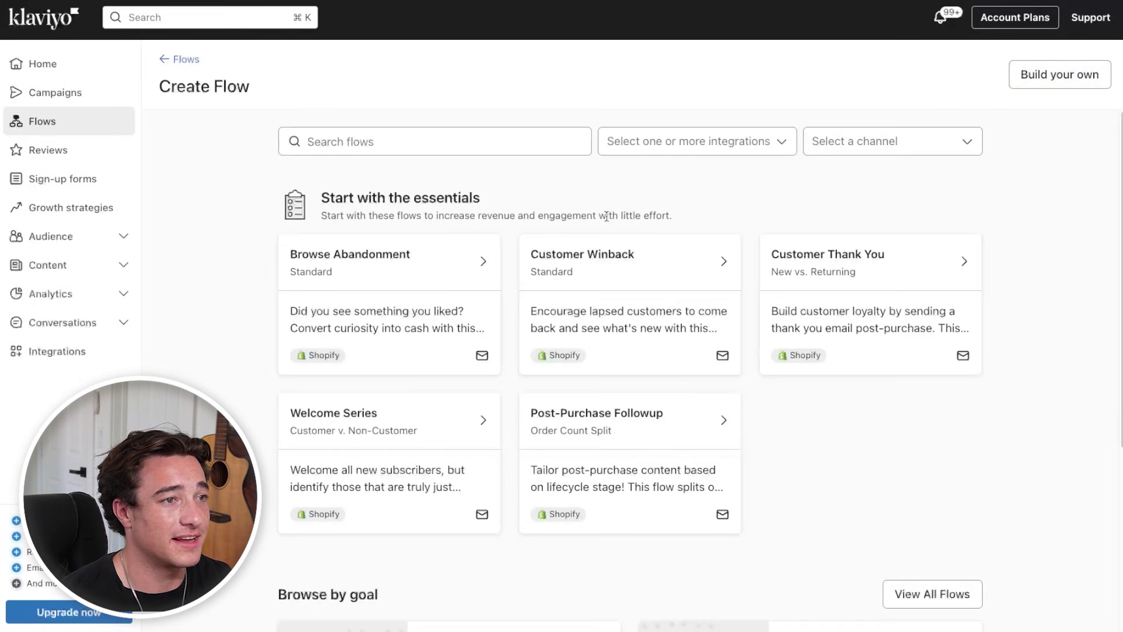
pyautogui.scroll(-5, 510, 507)
pyautogui.scroll(5, 510, 506)
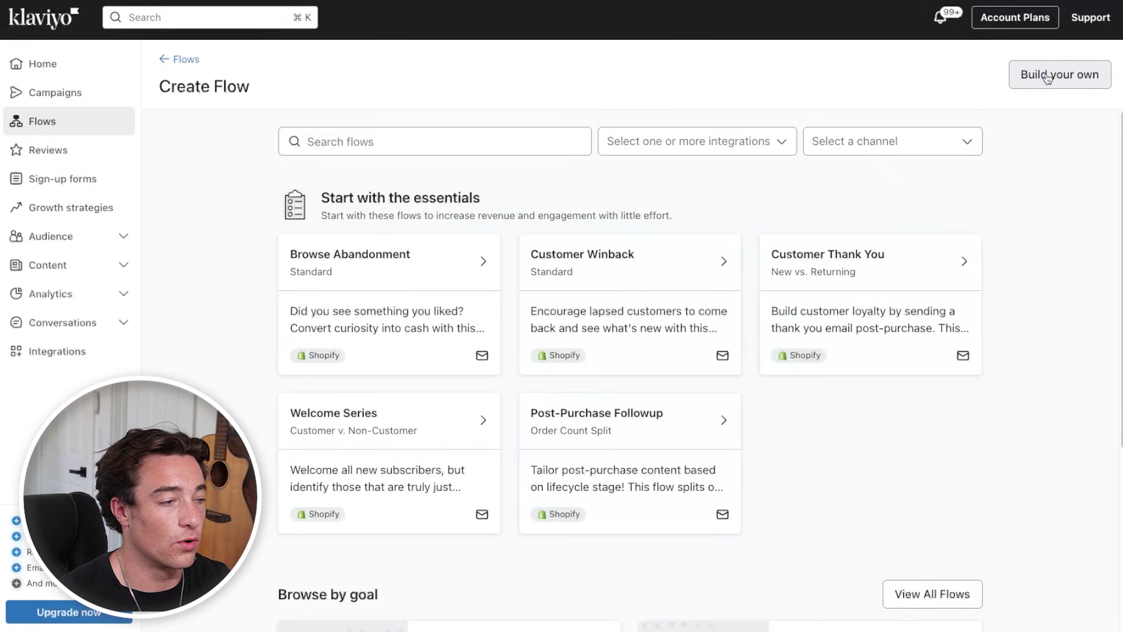
pyautogui.scroll(-7, 739, 514)
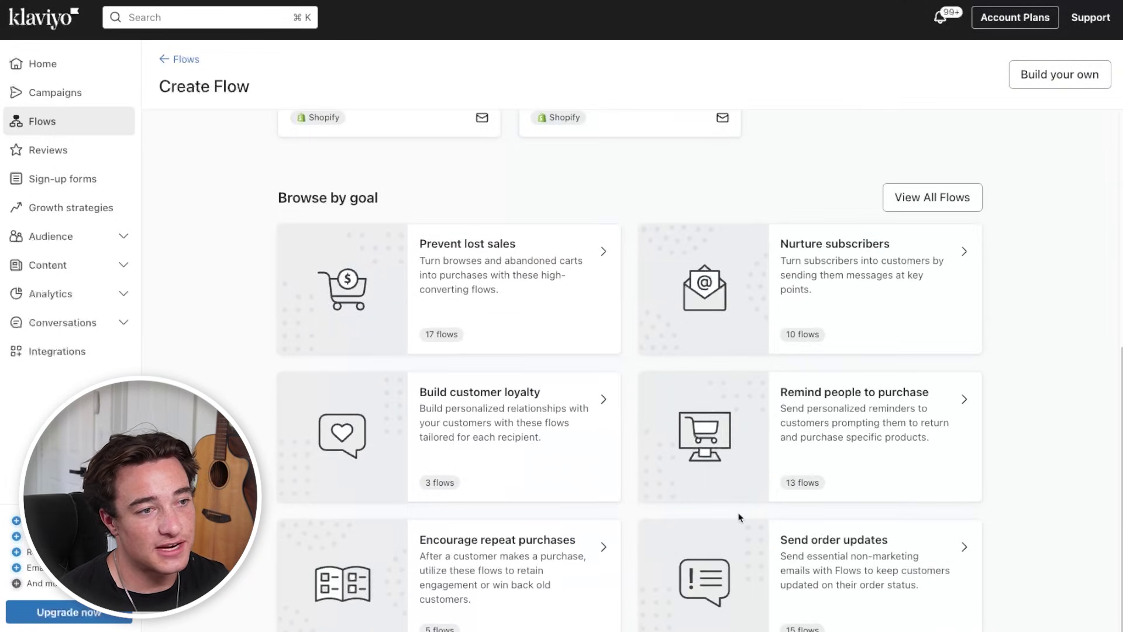
pyautogui.scroll(7, 740, 517)
# Search the flow templates for "welc" and create a flow from the list-based Welcome Series Standard template
pyautogui.click(445, 147)
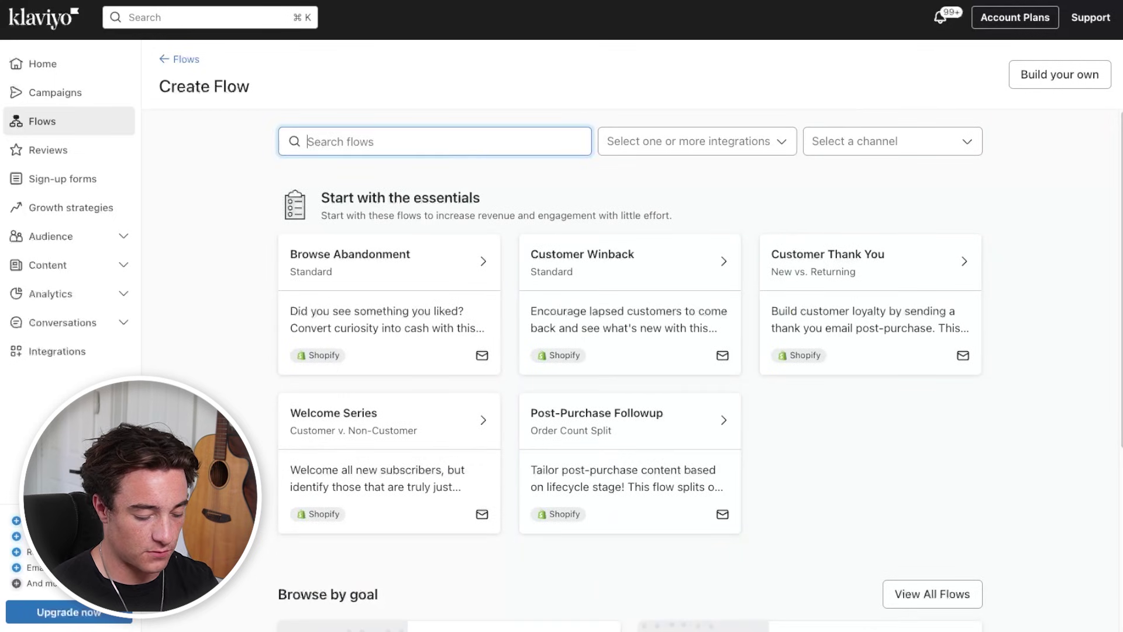
pyautogui.write('welc')
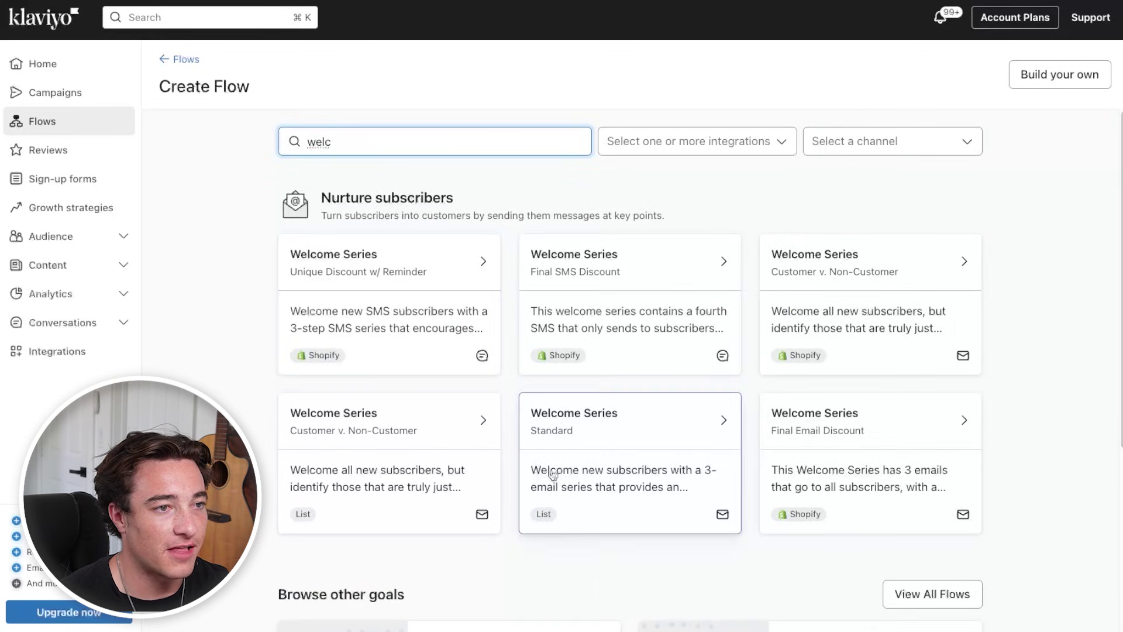
pyautogui.scroll(-1, 547, 470)
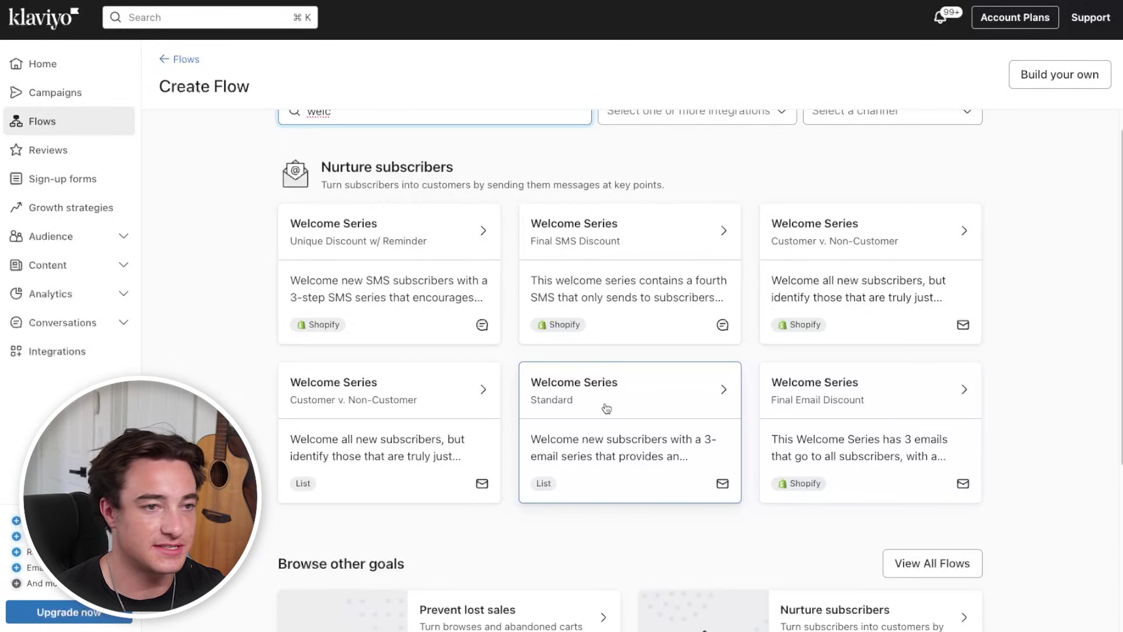
pyautogui.click(606, 408)
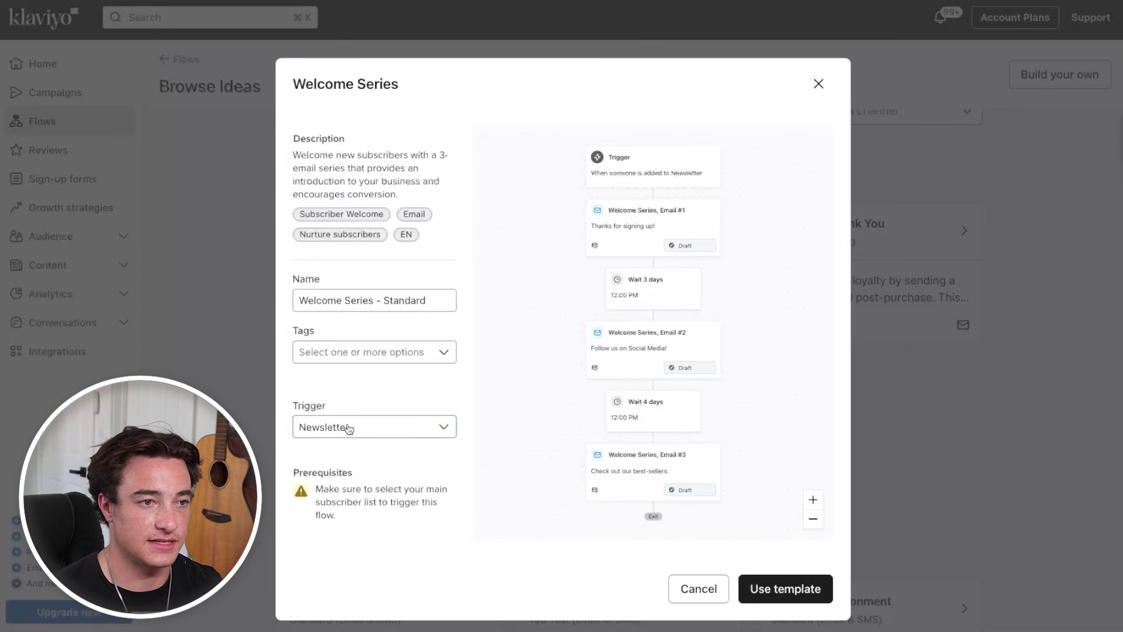
pyautogui.click(788, 590)
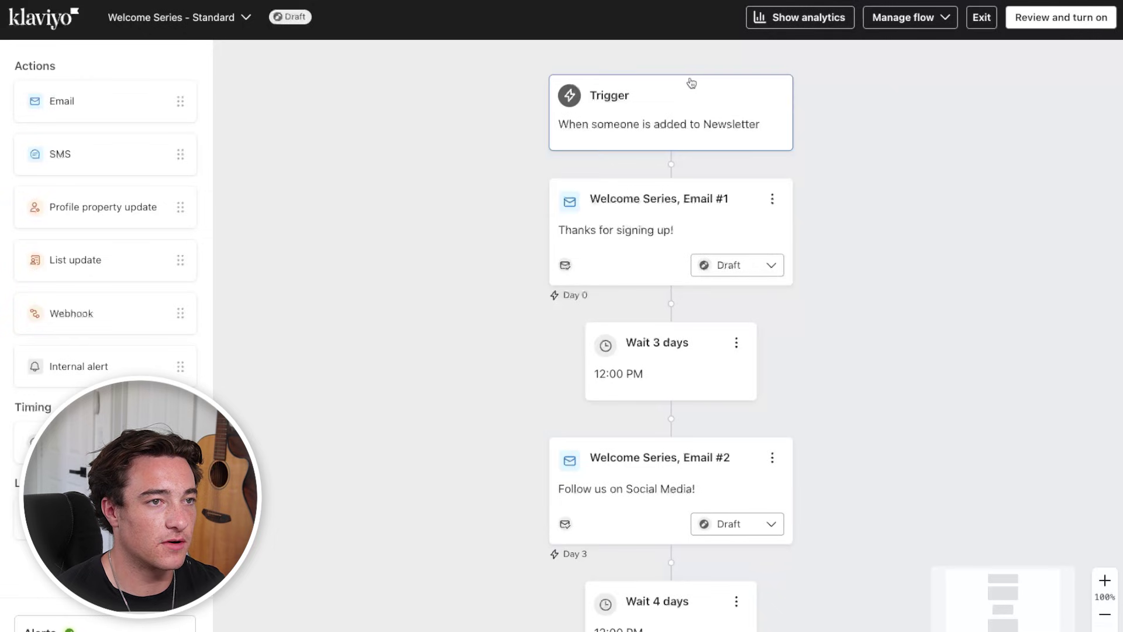
# View the settings of the welcome flow's Newsletter trigger, including its profile filters
pyautogui.click(690, 82)
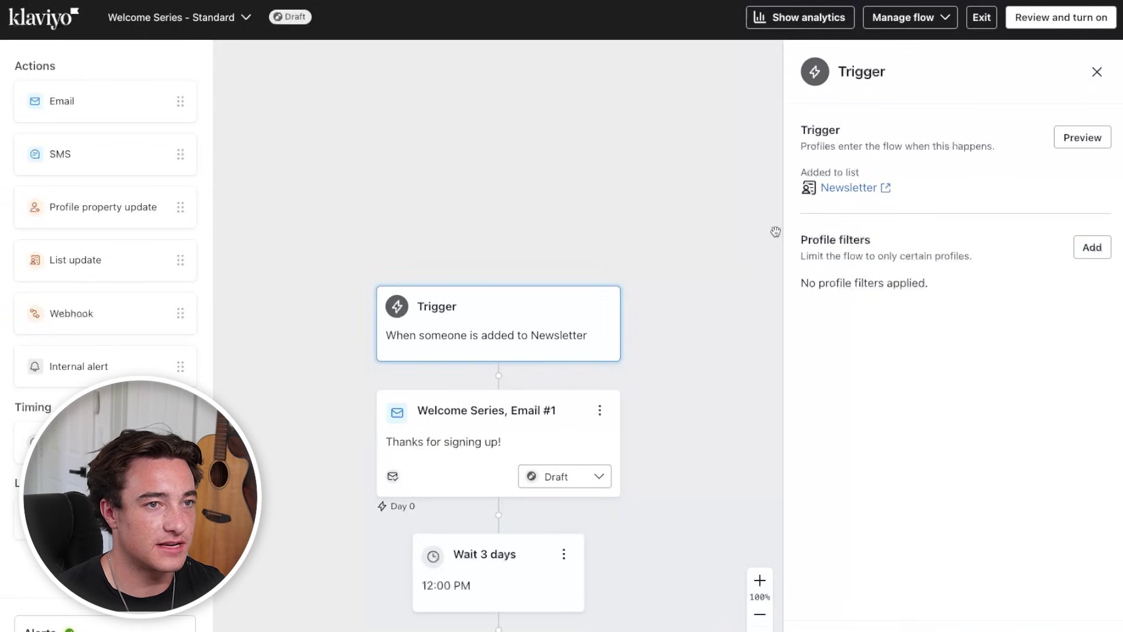
pyautogui.scroll(-1, 710, 291)
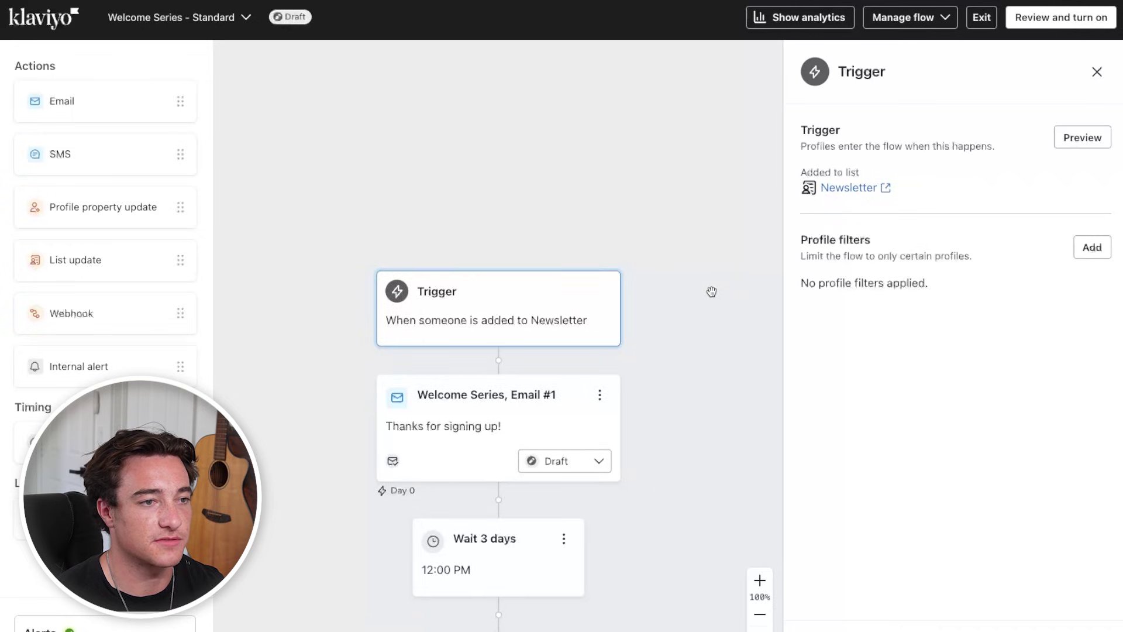
pyautogui.moveTo(710, 290); pyautogui.dragTo(771, 366)
pyautogui.scroll(-2, 771, 367)
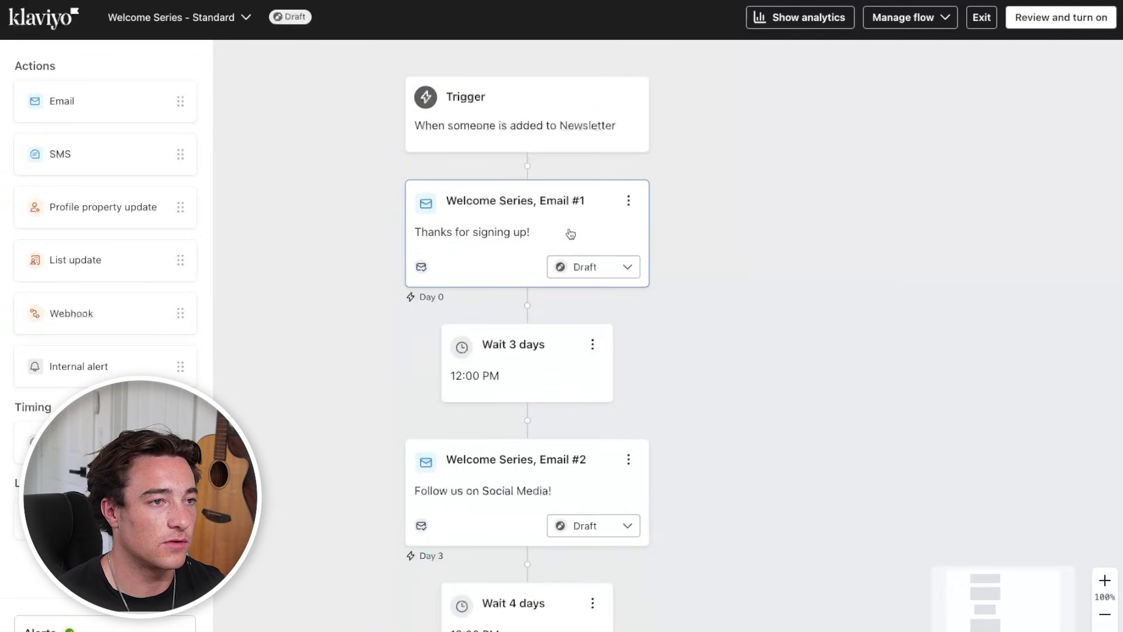
# Examine the sequence of emails and waiting periods through the end of the welcome flow
pyautogui.scroll(-2, 540, 275)
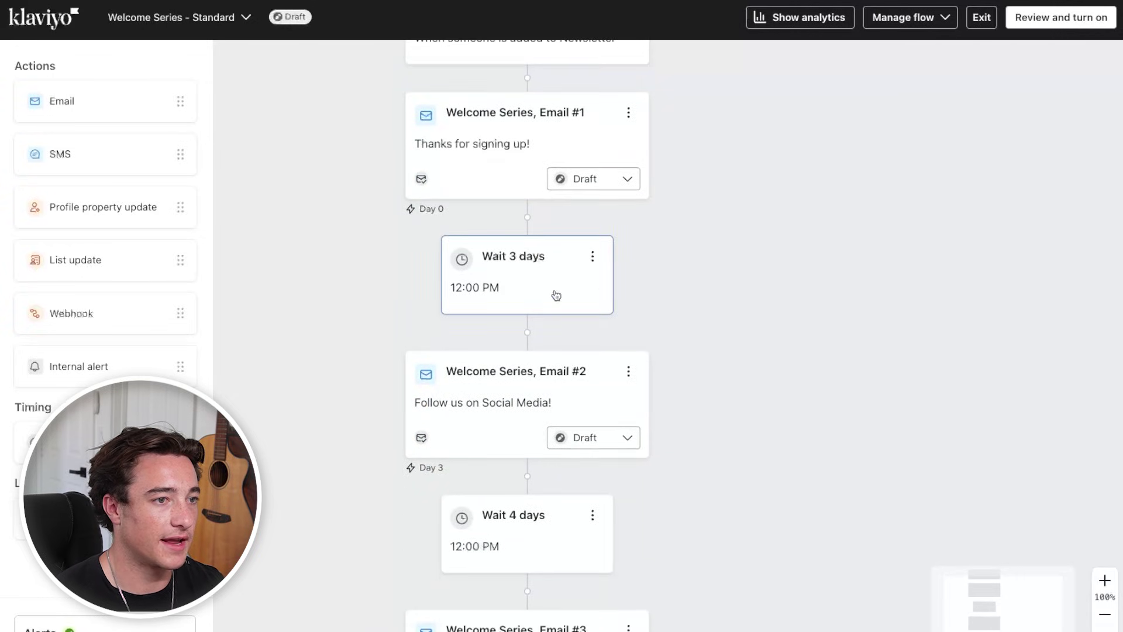
pyautogui.scroll(-3, 579, 353)
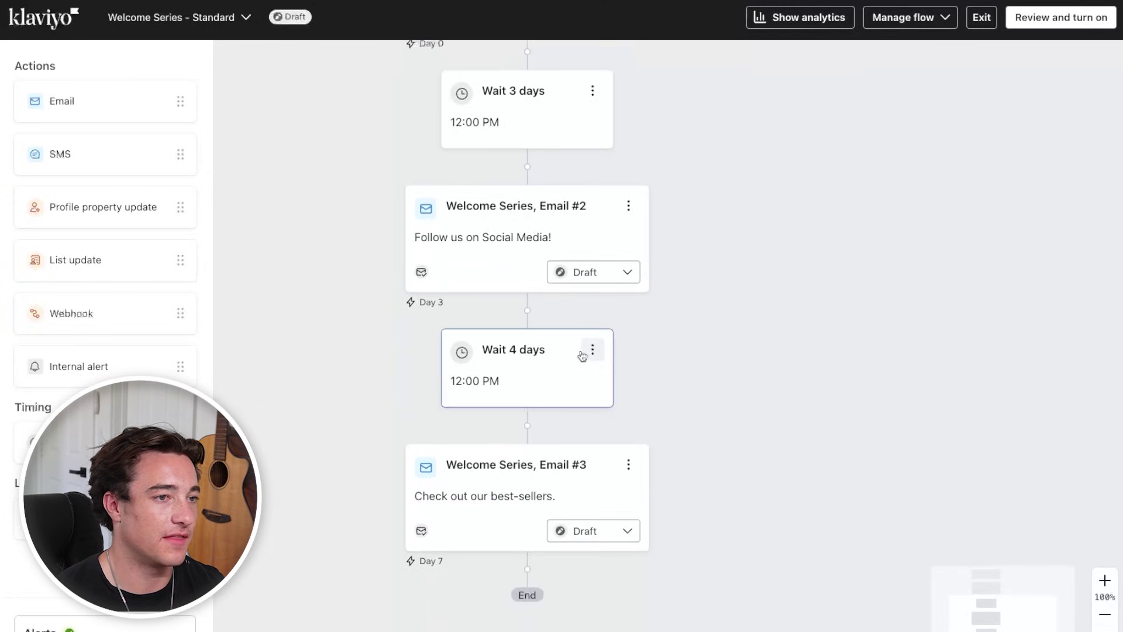
pyautogui.scroll(-3, 500, 386)
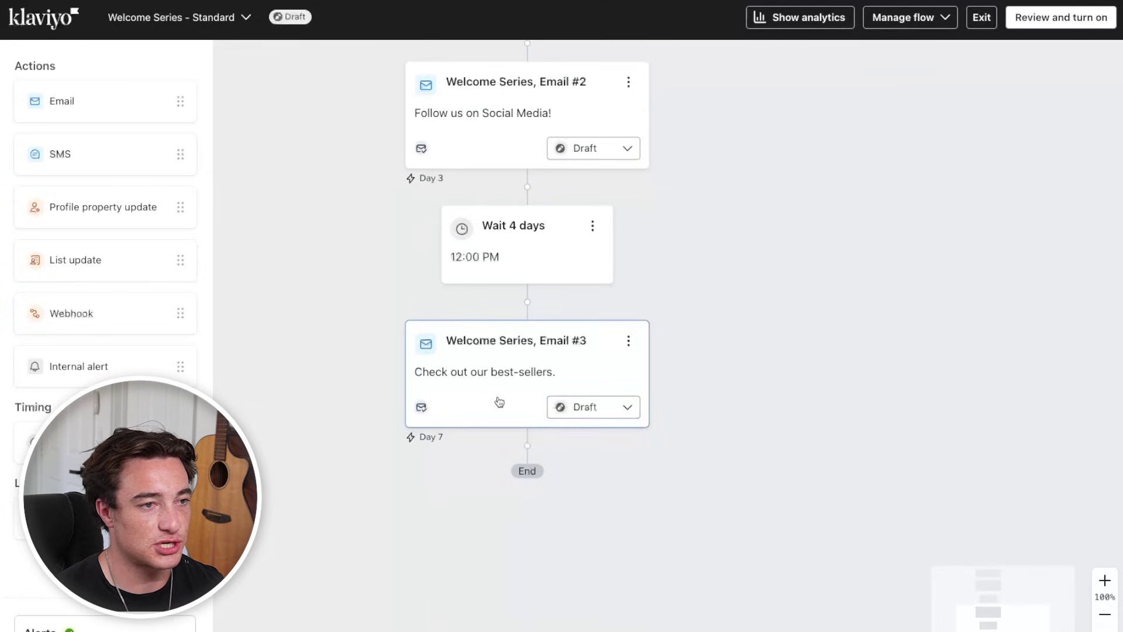
pyautogui.scroll(2, 498, 398)
pyautogui.scroll(8, 591, 403)
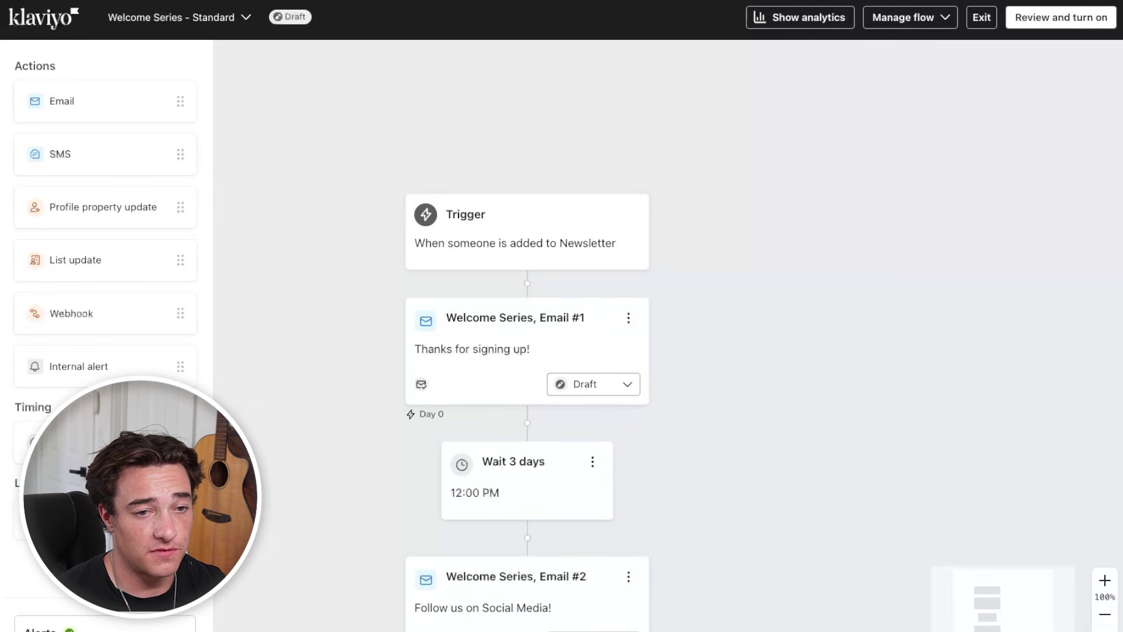
# Add an email action between the first welcome email and the 3-day wait
pyautogui.click(1105, 615)
pyautogui.moveTo(862, 522); pyautogui.dragTo(875, 402)
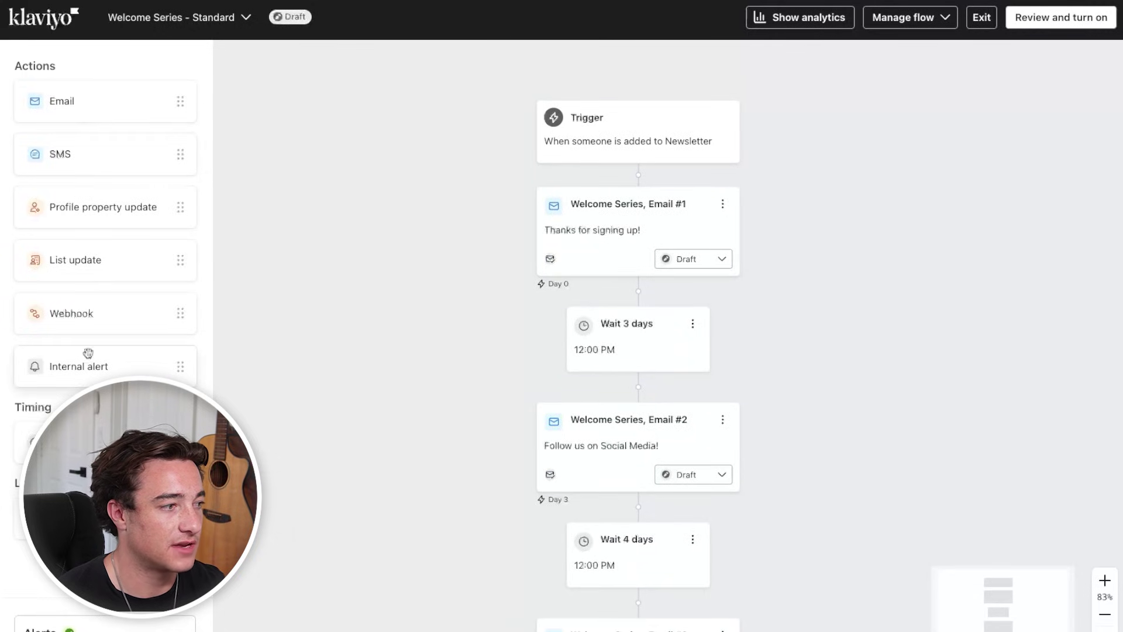
pyautogui.moveTo(115, 98); pyautogui.dragTo(659, 301)
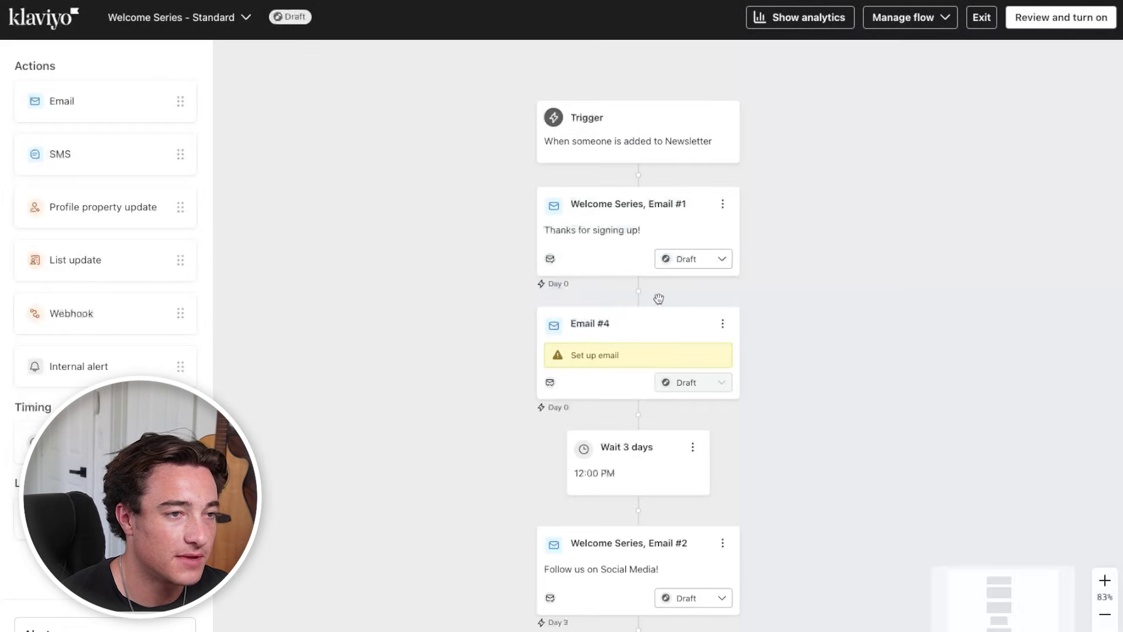
# View the added email's details, including its name, subject line, preview text, template and sending settings
pyautogui.click(616, 345)
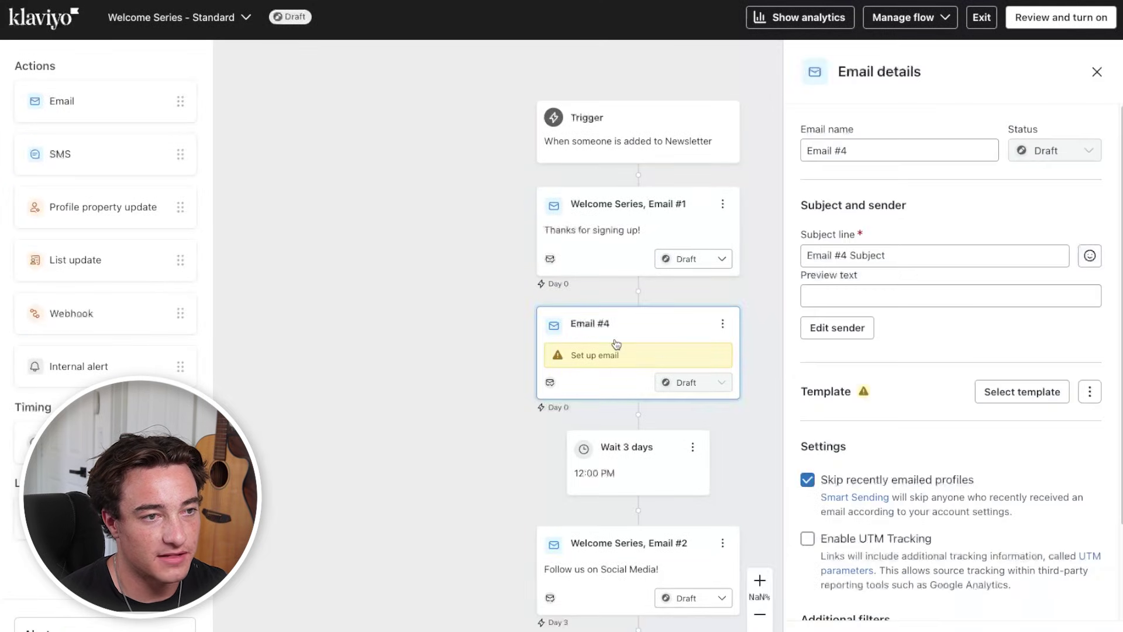
pyautogui.scroll(-2, 1098, 358)
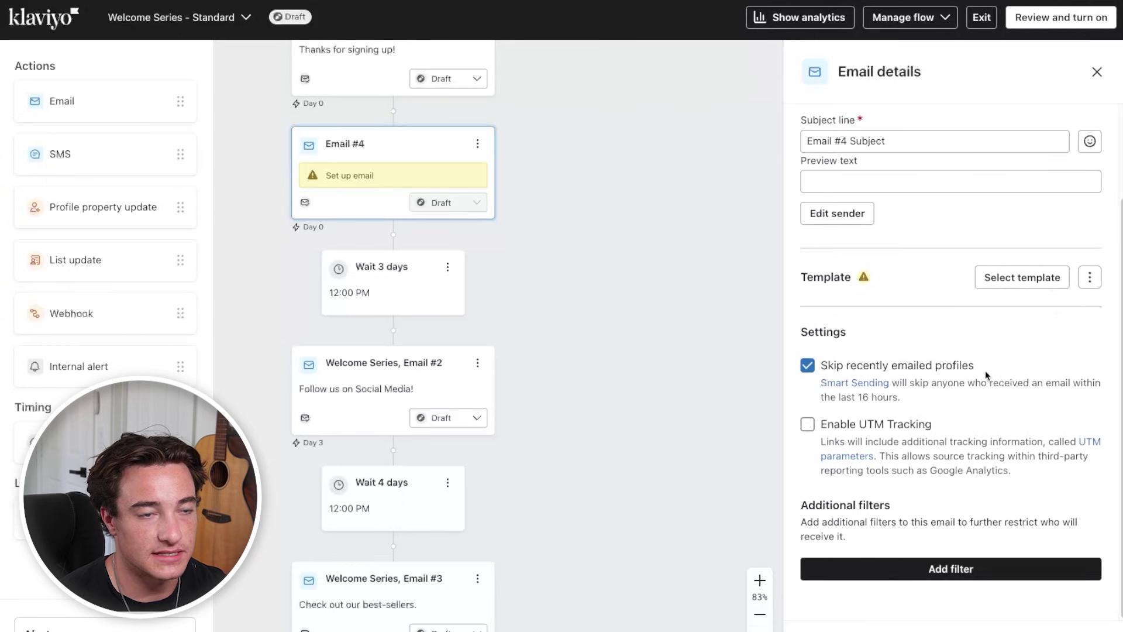
pyautogui.scroll(4, 511, 358)
pyautogui.click(846, 141)
pyautogui.click(902, 181)
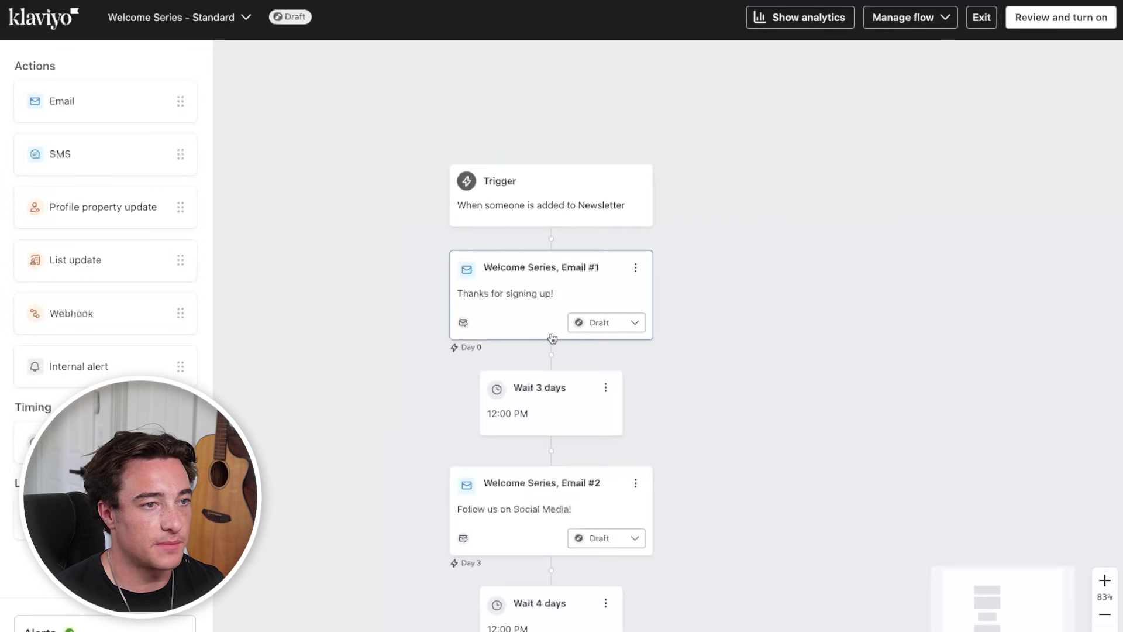
# Examine the first welcome email's details, including its subject line, preview text and template
pyautogui.click(550, 337)
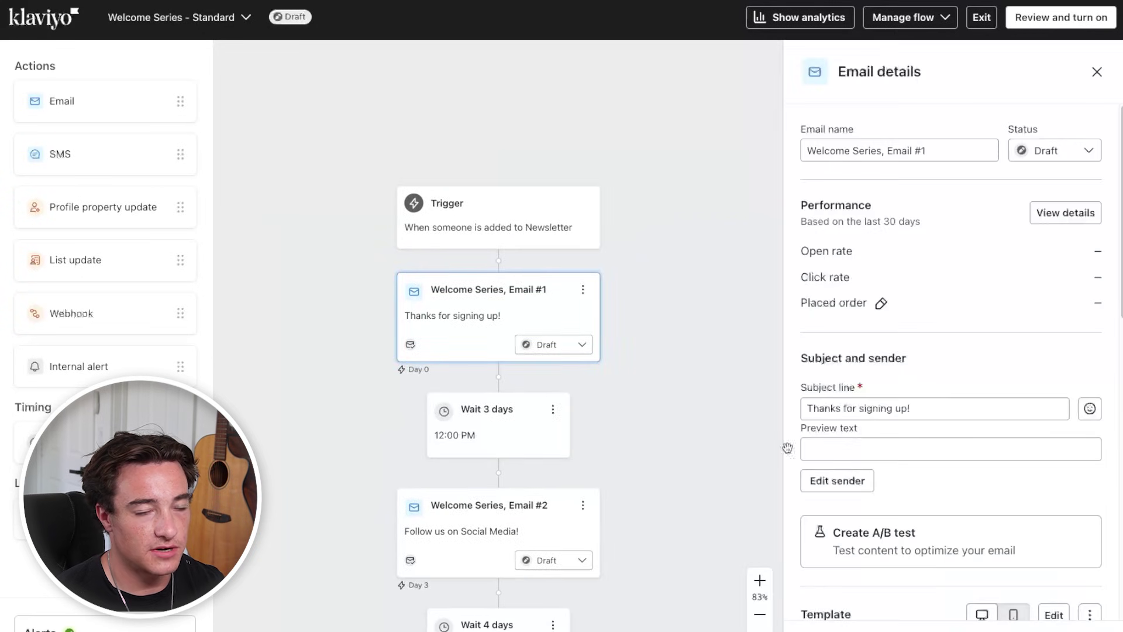
pyautogui.moveTo(936, 409); pyautogui.dragTo(810, 403)
pyautogui.click(914, 452)
pyautogui.scroll(-1, 915, 452)
pyautogui.scroll(1, 889, 421)
pyautogui.scroll(-7, 856, 393)
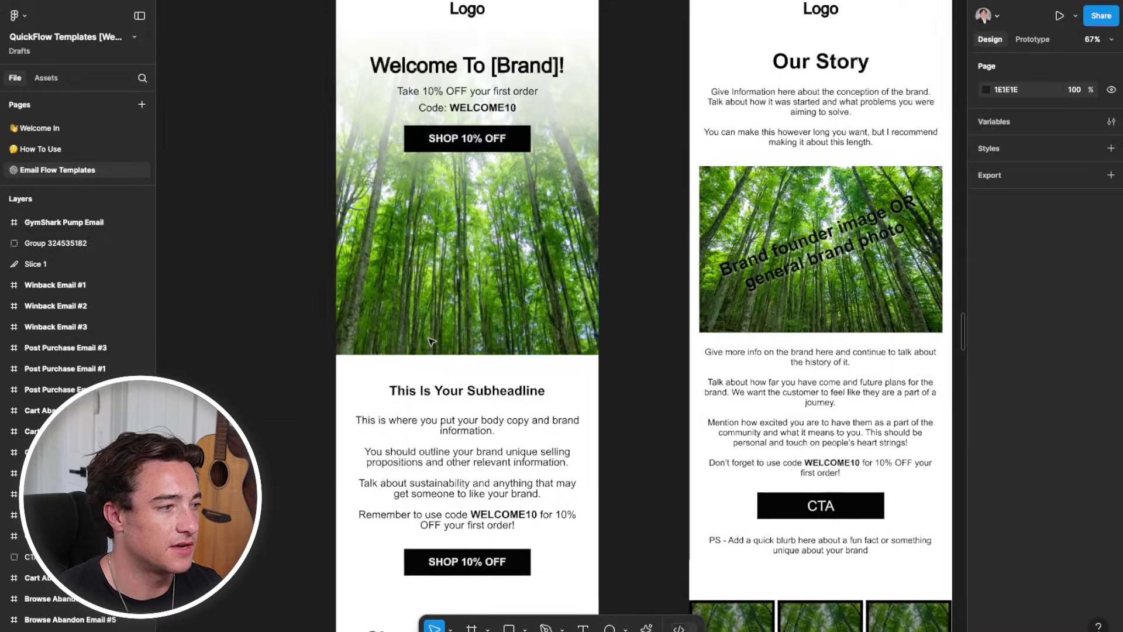
# In Figma, examine the layouts of the three Welcome Email templates from their headers down to their footers
pyautogui.scroll(2, 429, 340)
pyautogui.scroll(-4, 360, 388)
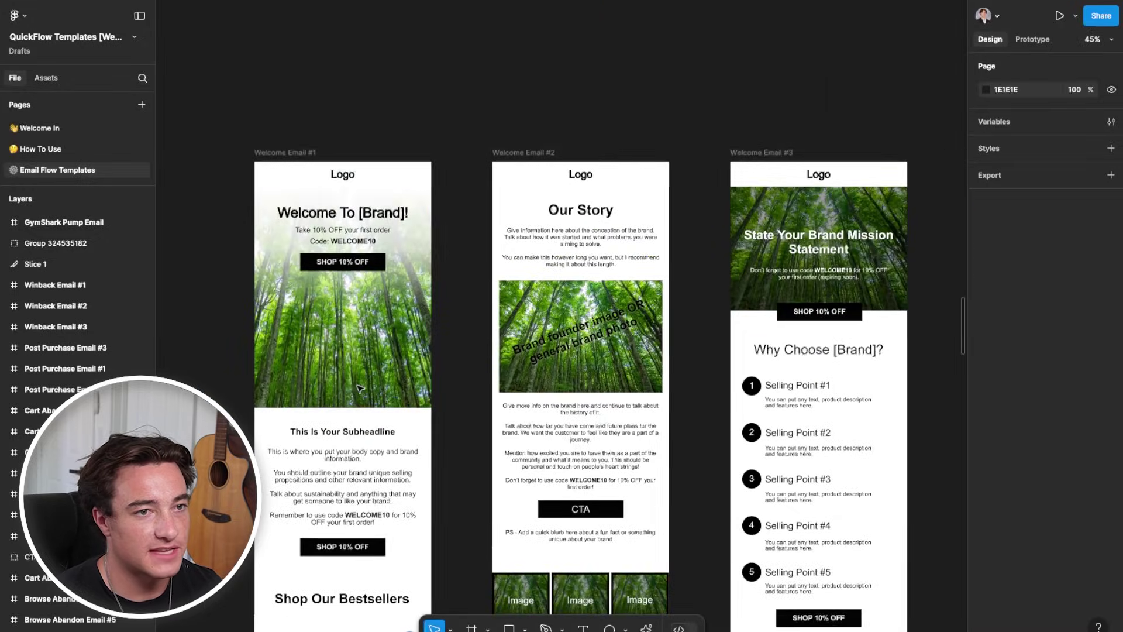
pyautogui.scroll(-2, 447, 409)
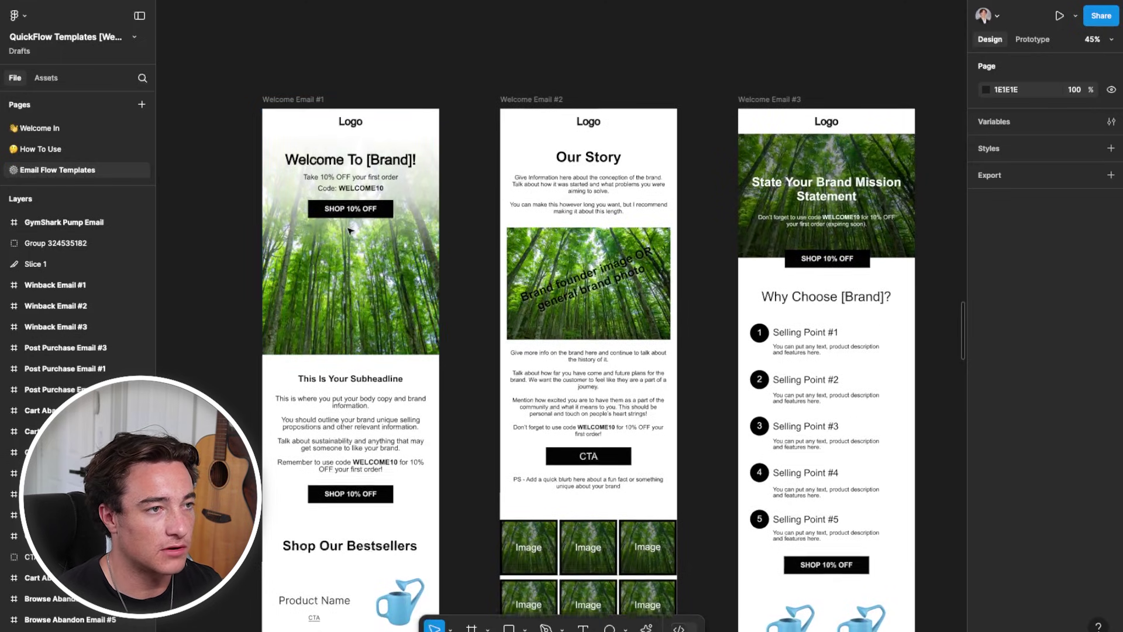
pyautogui.scroll(-3, 374, 234)
pyautogui.scroll(-5, 375, 275)
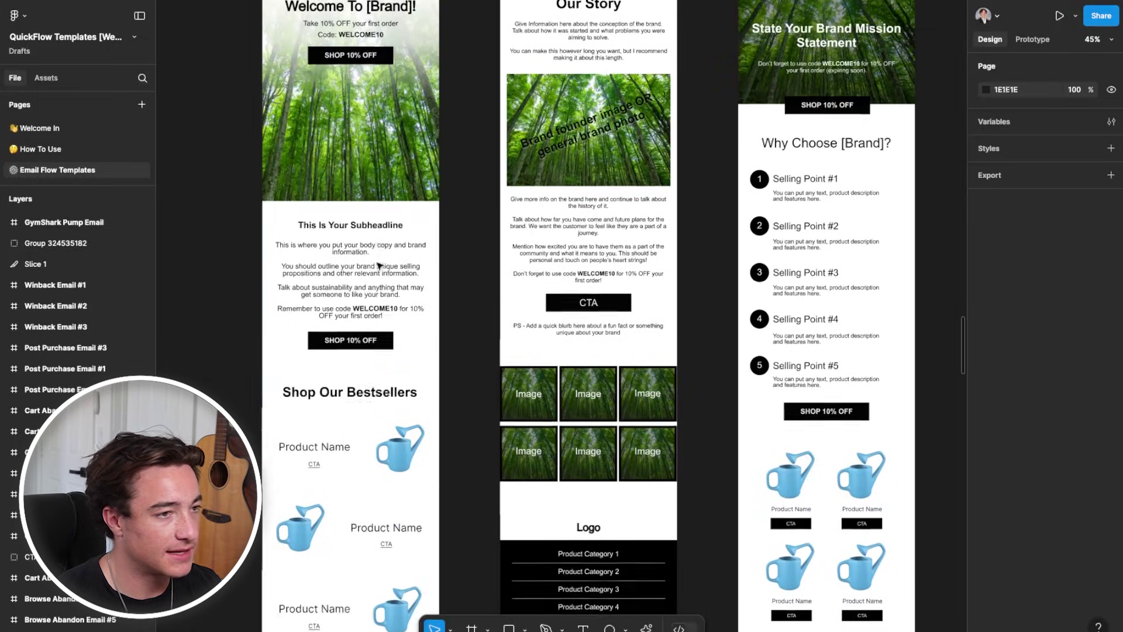
pyautogui.scroll(-10, 369, 345)
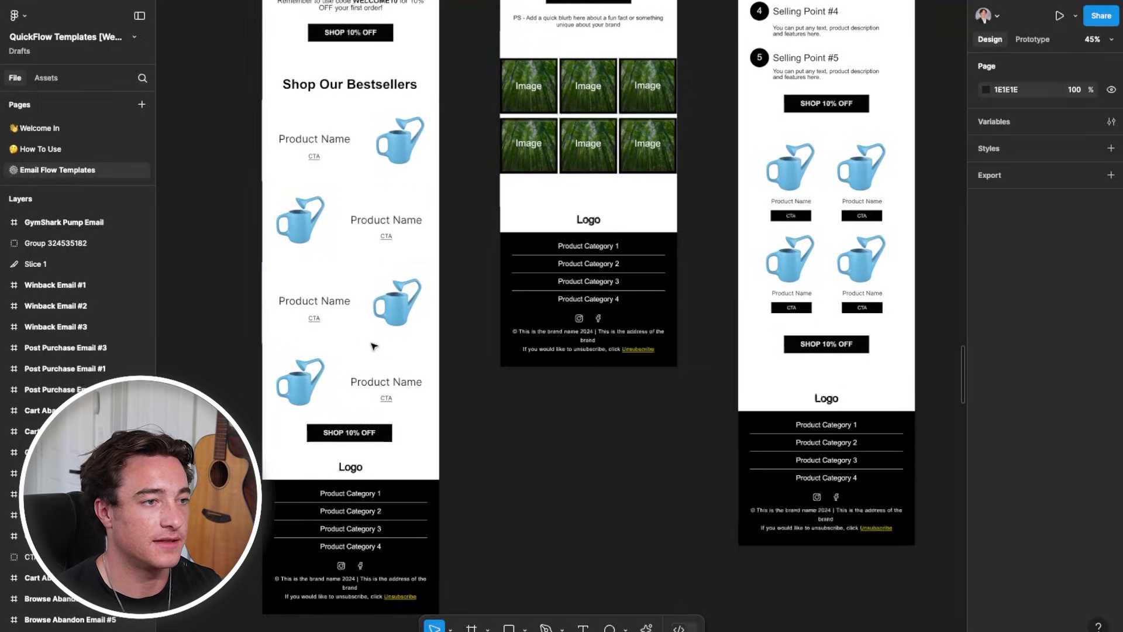
# Review the upper sections of the three blank Welcome Email templates, including their hero images, brand story and selling points
pyautogui.scroll(18, 388, 475)
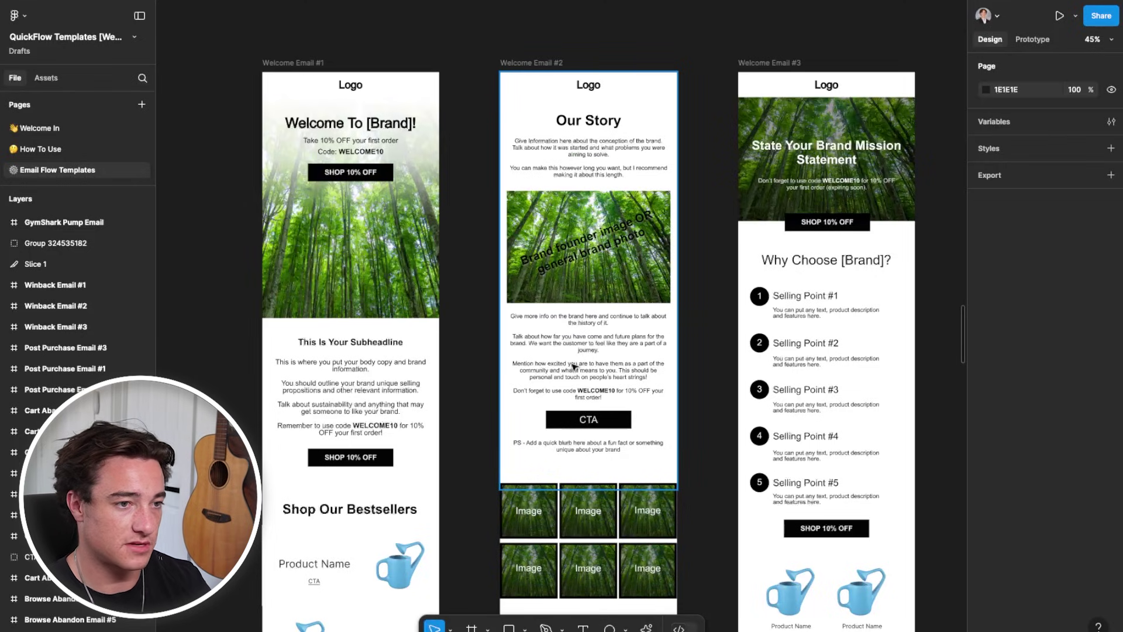
pyautogui.scroll(-2, 573, 366)
pyautogui.scroll(-1, 596, 535)
pyautogui.scroll(5, 897, 338)
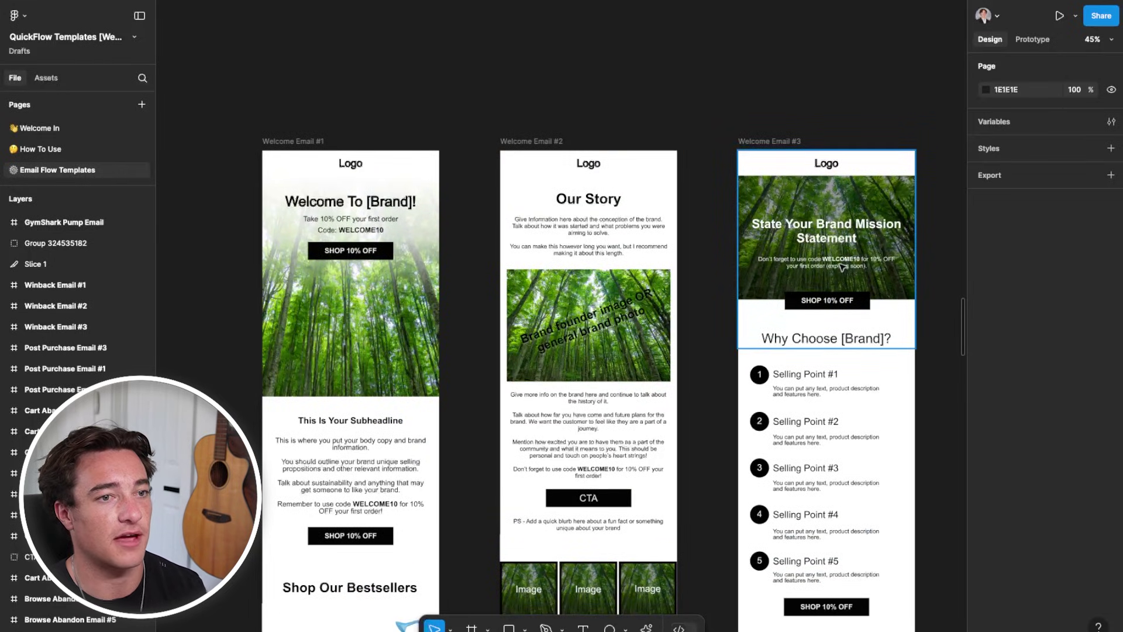
pyautogui.scroll(-1, 843, 266)
# Examine the finished Go Rings versions of Welcome Email #1 to #3, from their headers down to the product sections and footers
pyautogui.scroll(-1, 926, 343)
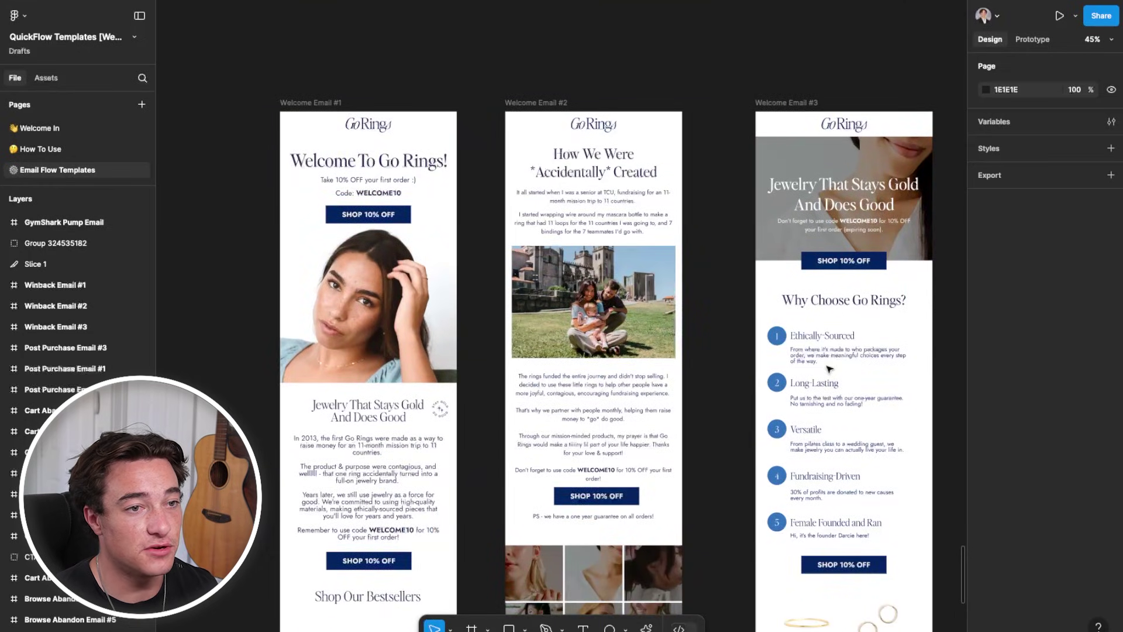
pyautogui.scroll(-2, 738, 383)
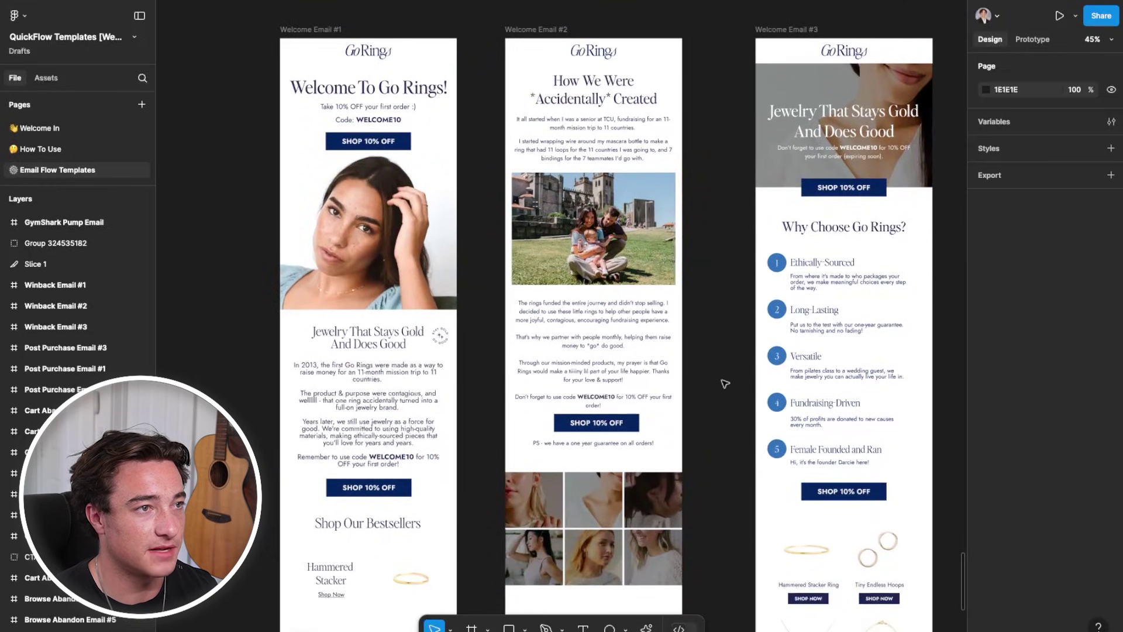
pyautogui.hscroll(1, 726, 382)
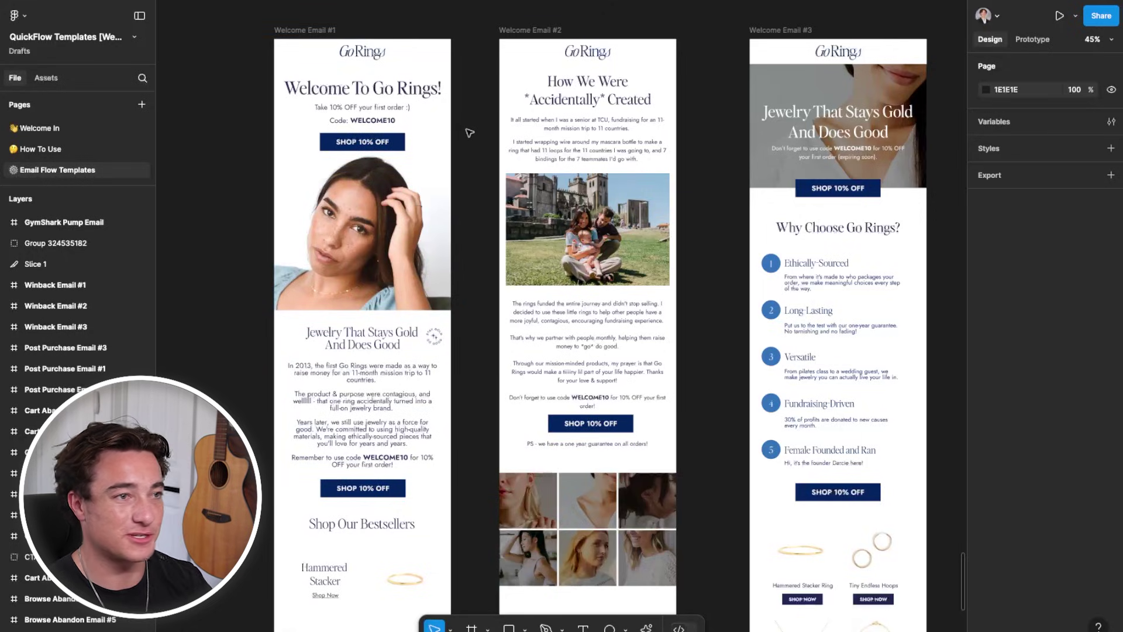
pyautogui.scroll(-6, 469, 132)
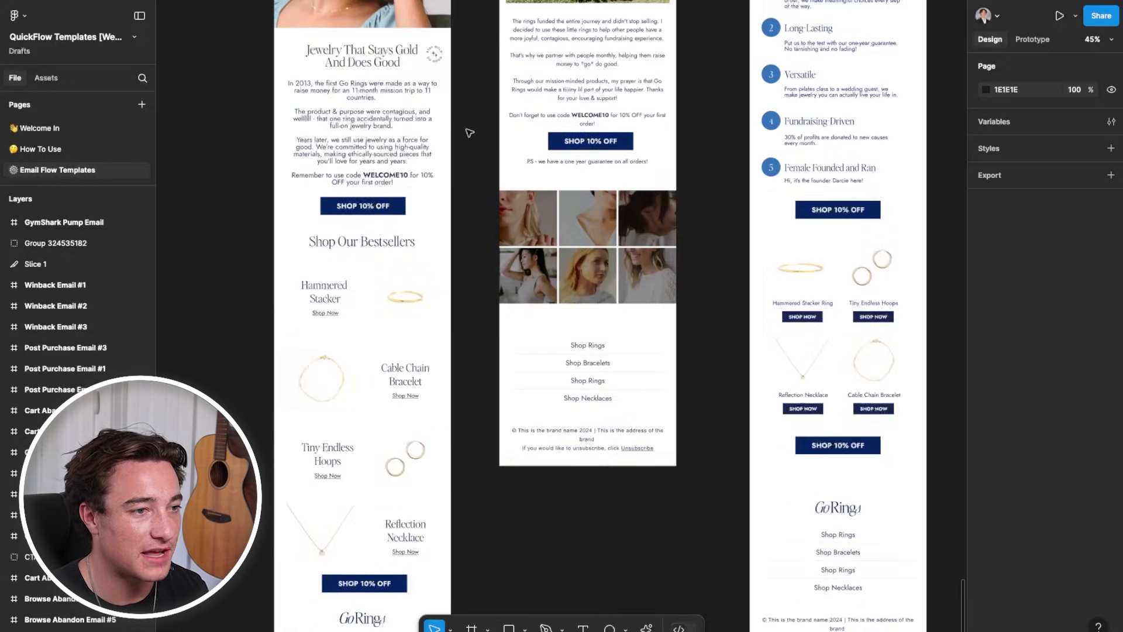
pyautogui.scroll(6, 469, 132)
pyautogui.scroll(1, 469, 133)
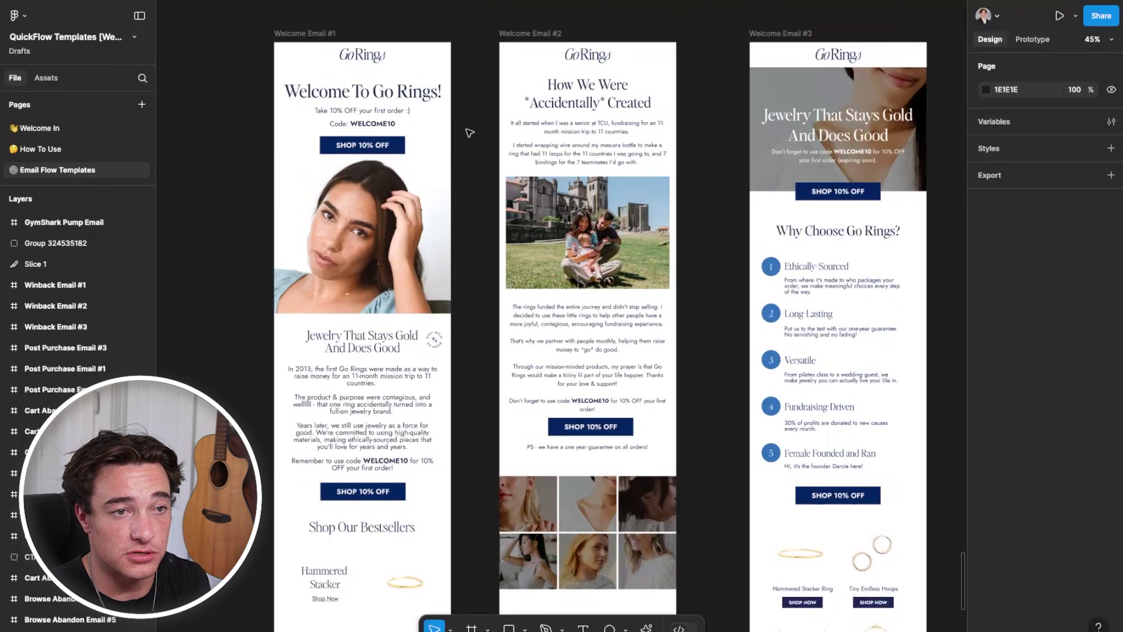
pyautogui.moveTo(465, 131); pyautogui.dragTo(459, 132)
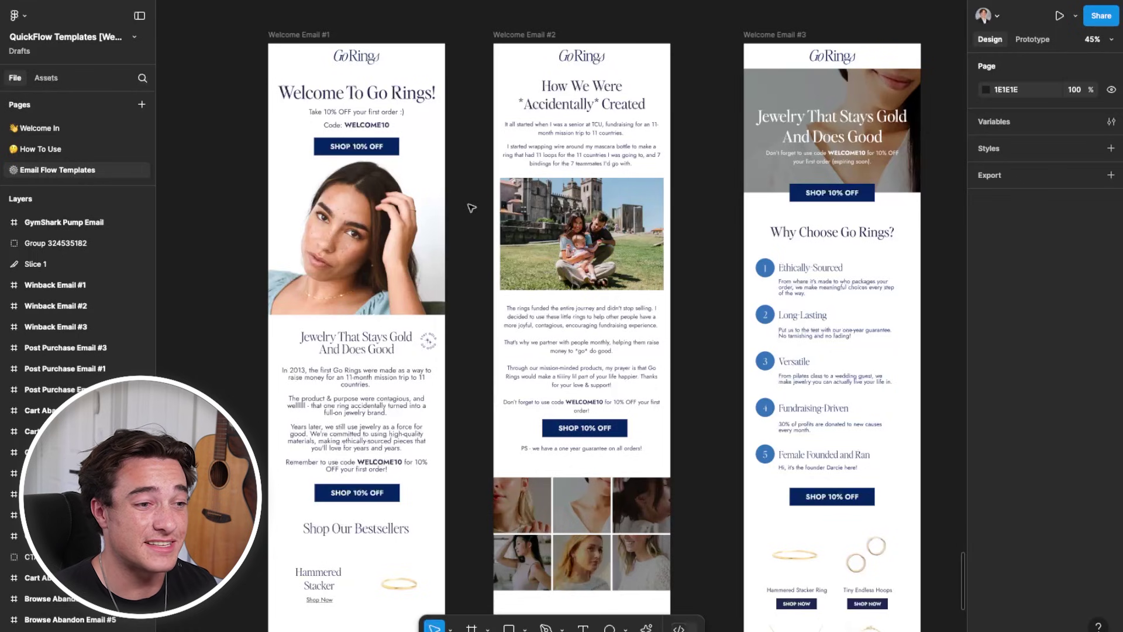
# Create a 600 × 504 slice over the top of the Go Rings Welcome Email #1 and add an export setting to it
pyautogui.scroll(3, 472, 208)
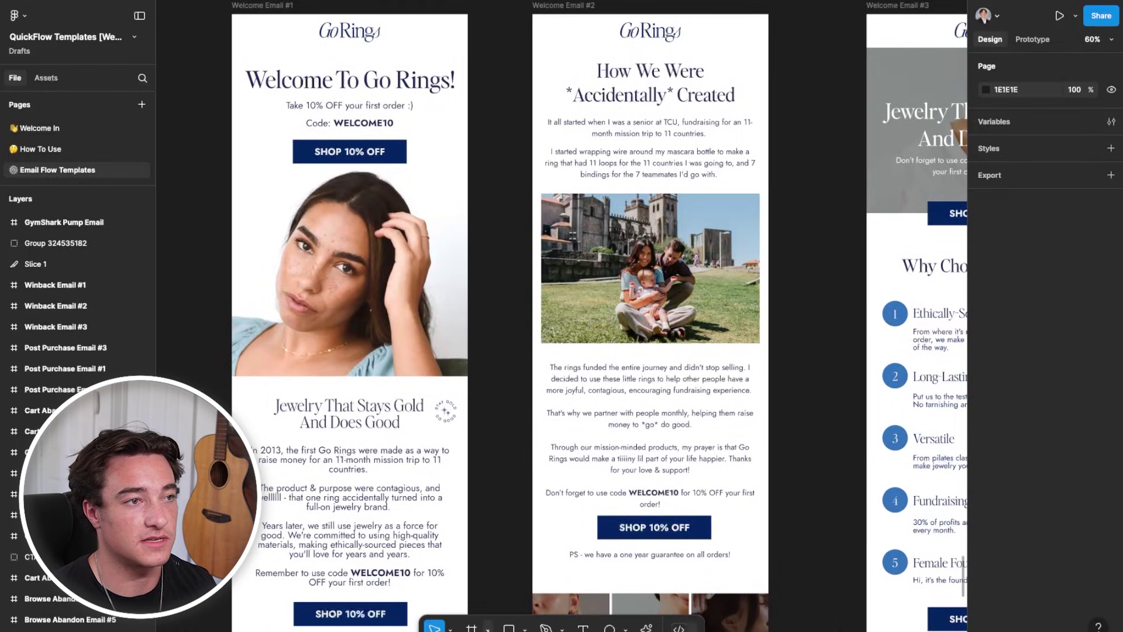
pyautogui.click(488, 627)
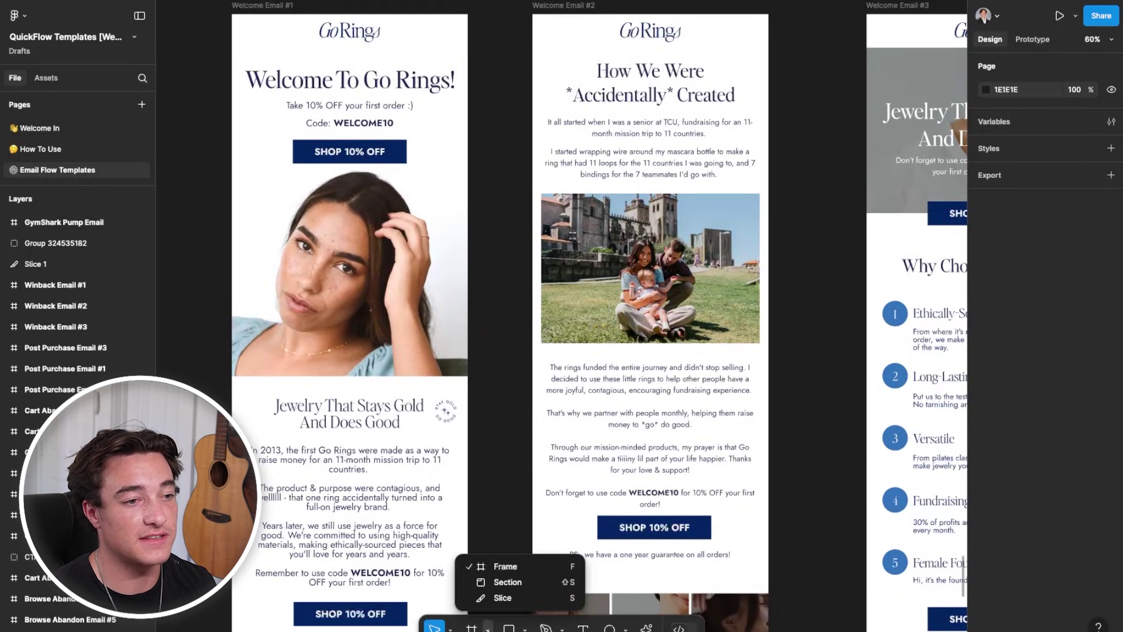
pyautogui.click(502, 598)
pyautogui.moveTo(231, 14); pyautogui.dragTo(468, 224)
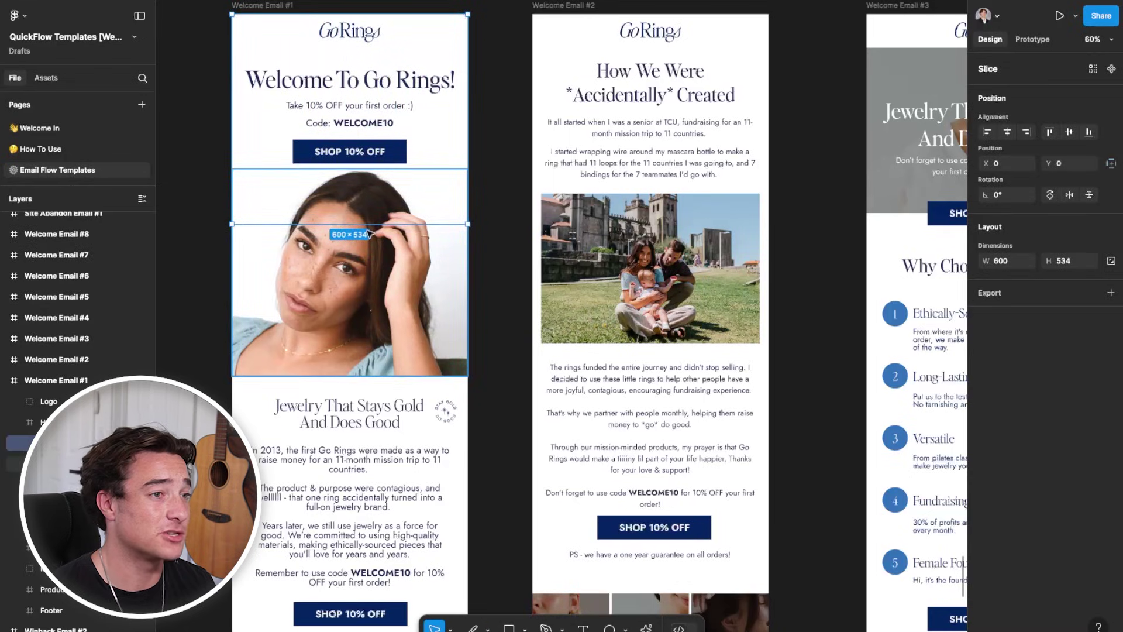
pyautogui.moveTo(369, 233); pyautogui.dragTo(357, 211)
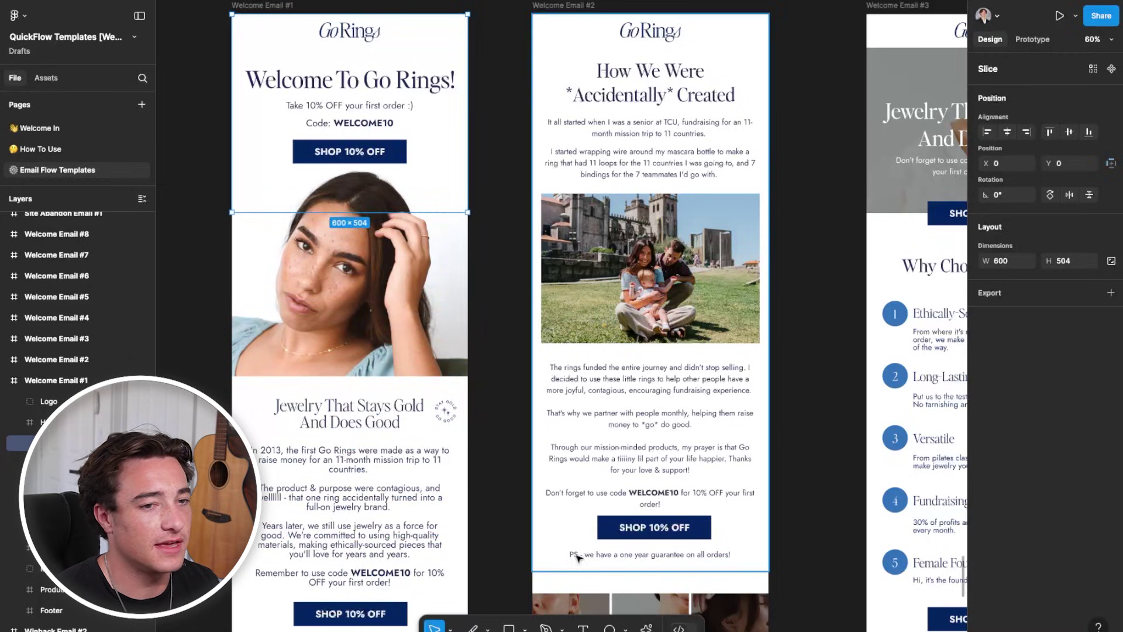
pyautogui.click(1111, 292)
pyautogui.click(1003, 316)
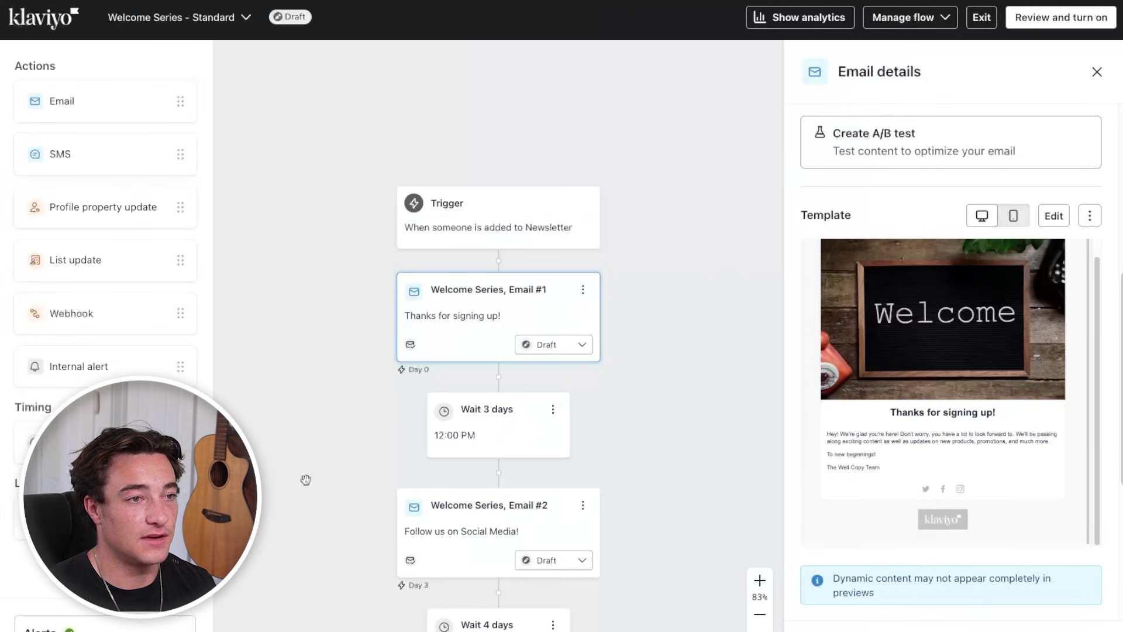
# Switch to Klaviyo and open the template of Welcome Series, Email #1 for editing
pyautogui.scroll(-1, 624, 461)
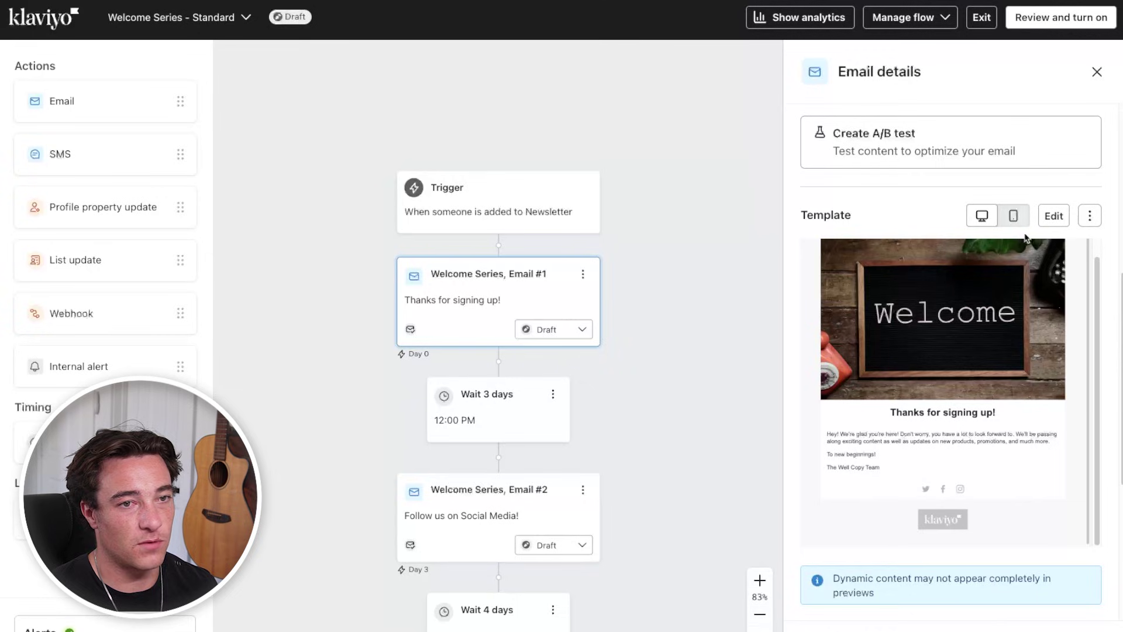
pyautogui.scroll(-1, 975, 439)
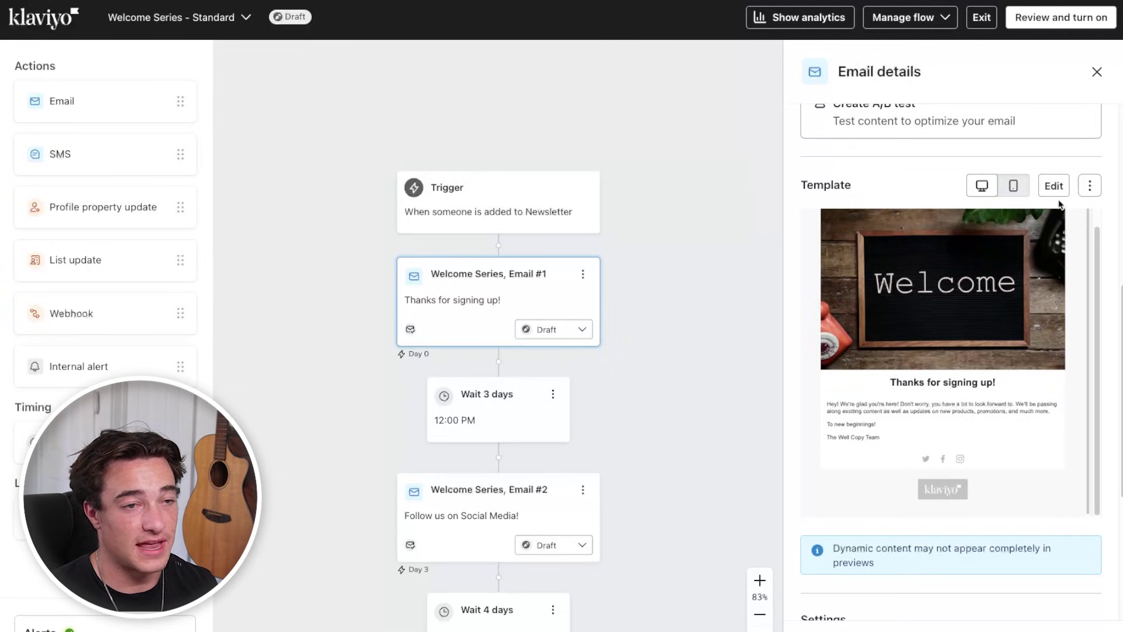
pyautogui.scroll(2, 986, 381)
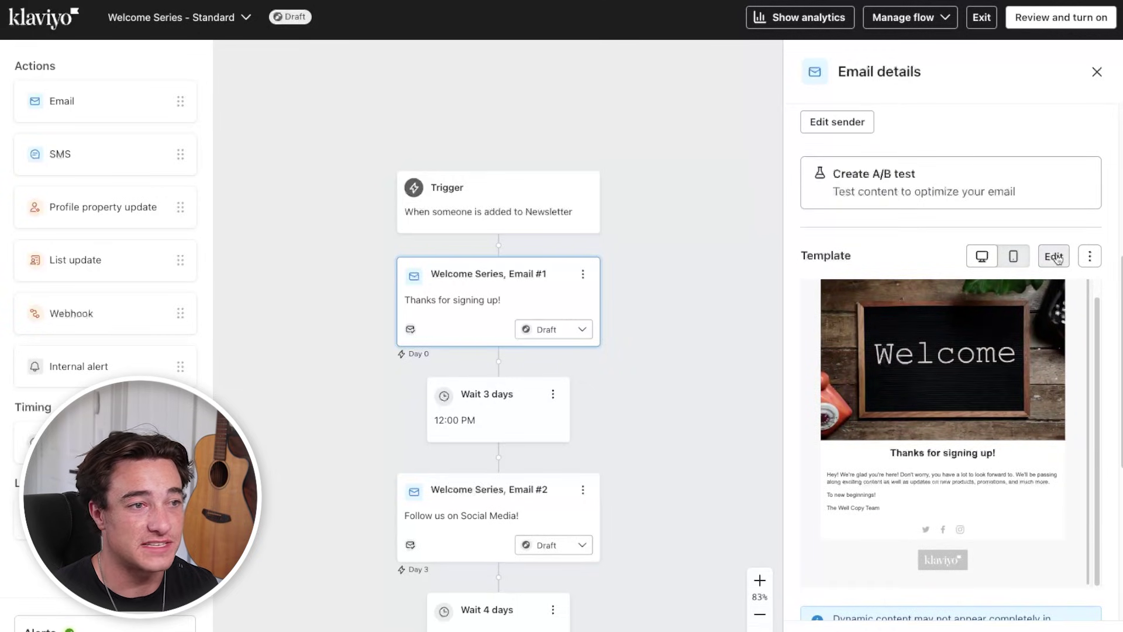
pyautogui.click(1023, 346)
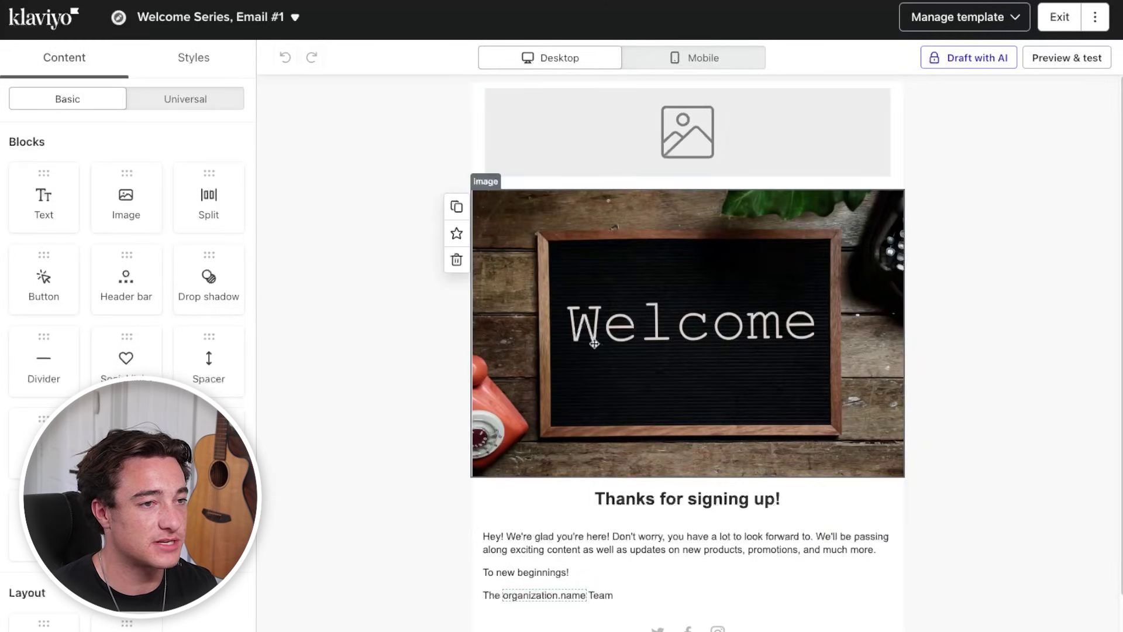
# View the settings of the Welcome image block and the body text block, and select the first body paragraph
pyautogui.scroll(-2, 591, 367)
pyautogui.click(592, 367)
pyautogui.scroll(2, 592, 367)
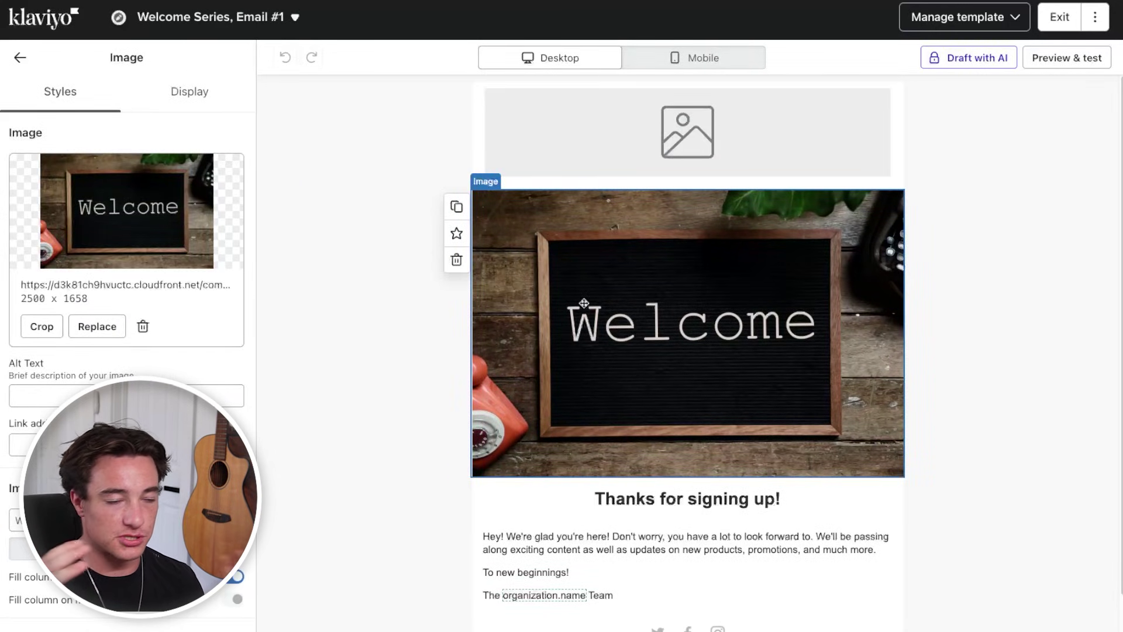
pyautogui.scroll(-2, 643, 506)
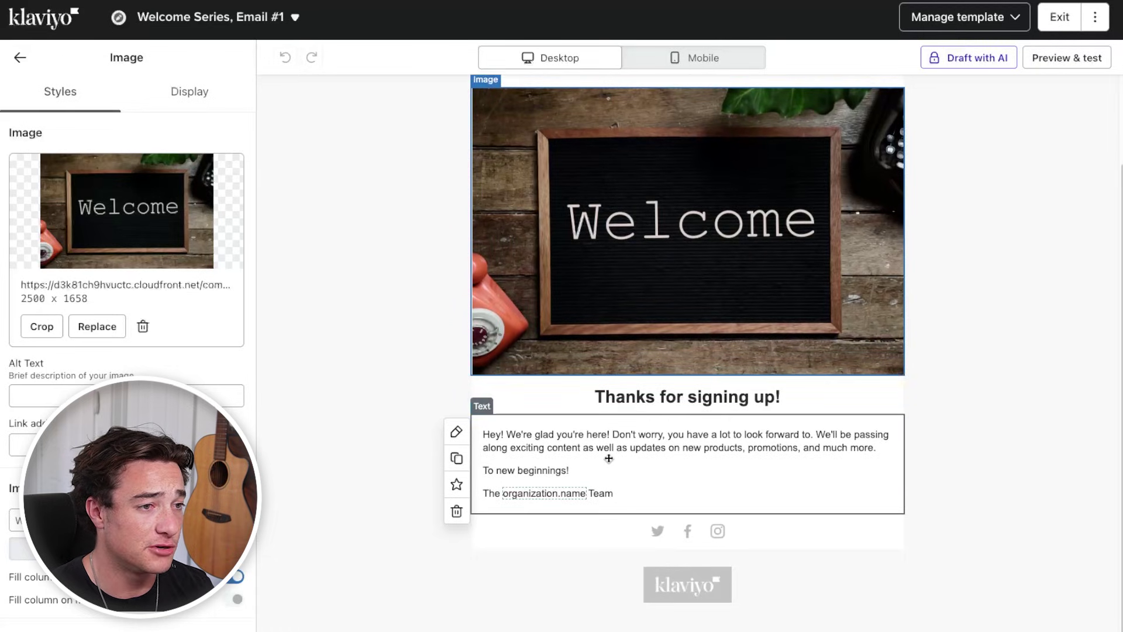
pyautogui.click(609, 459)
pyautogui.doubleClick(620, 447)
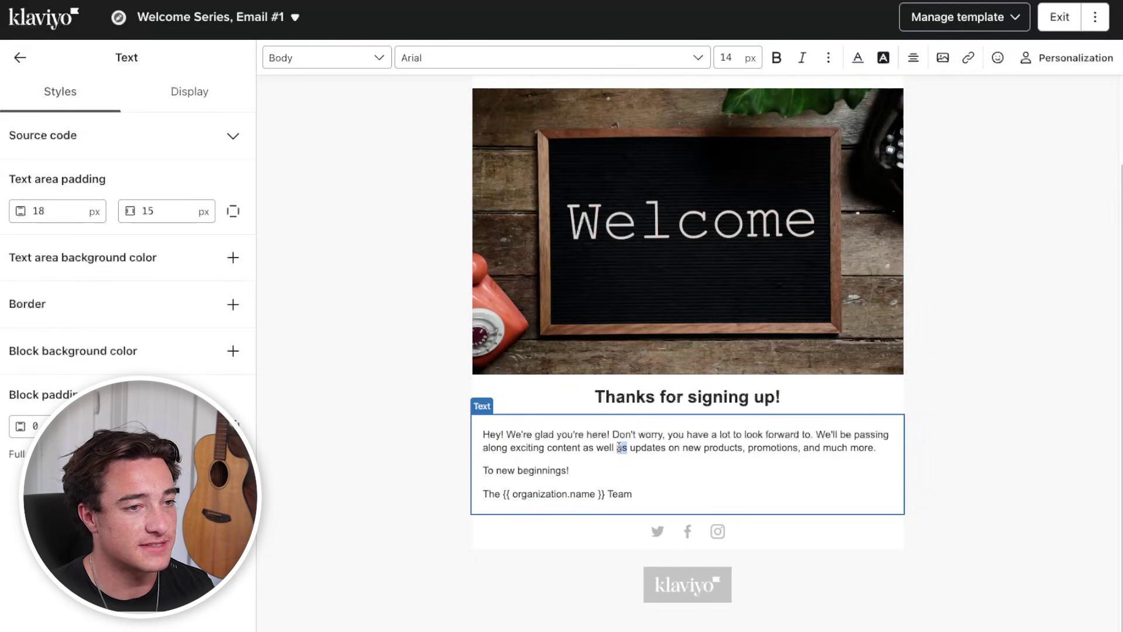
pyautogui.tripleClick(705, 447)
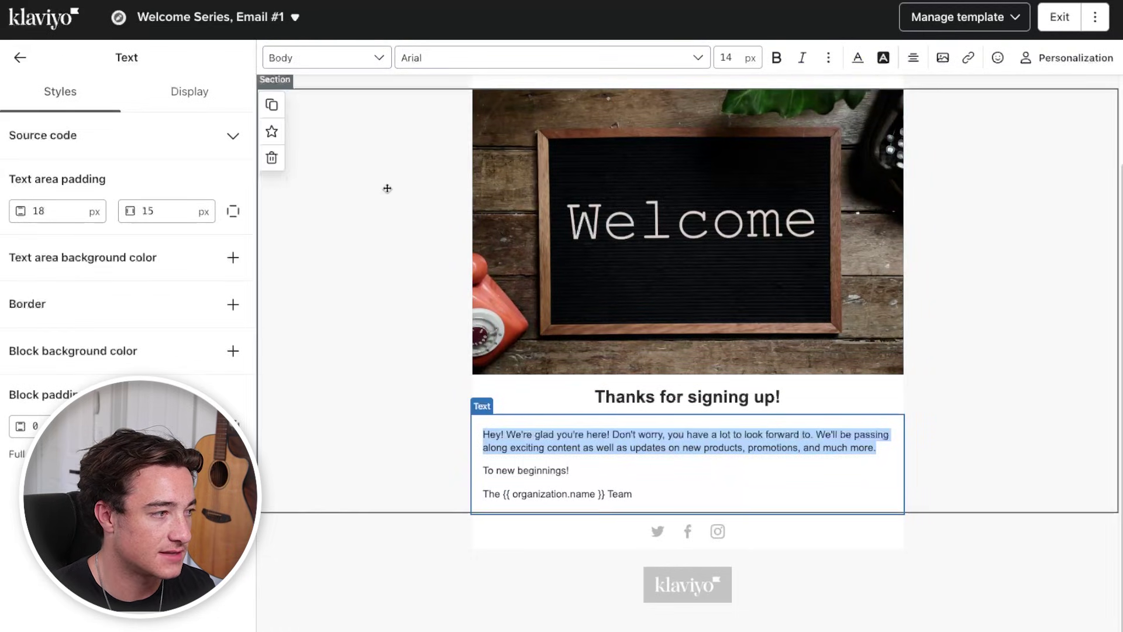
# Add a button block between the email's body text and the social links
pyautogui.click(20, 59)
pyautogui.moveTo(44, 280); pyautogui.dragTo(564, 514)
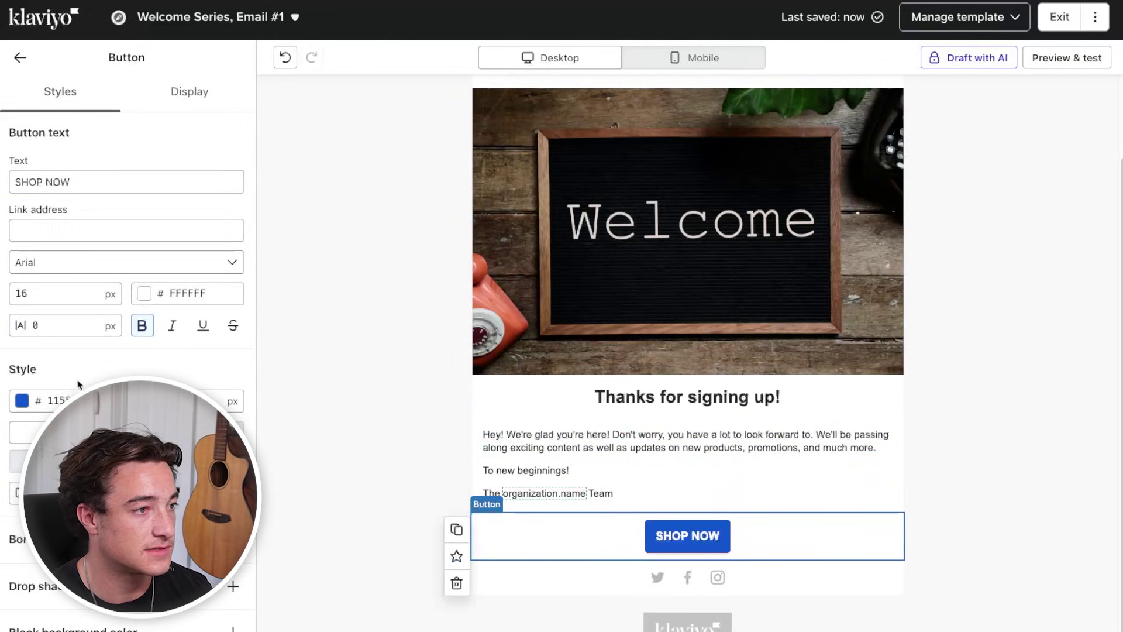
pyautogui.scroll(-1, 79, 384)
# Try out a product block below the SHOP NOW button and delete it
pyautogui.click(20, 57)
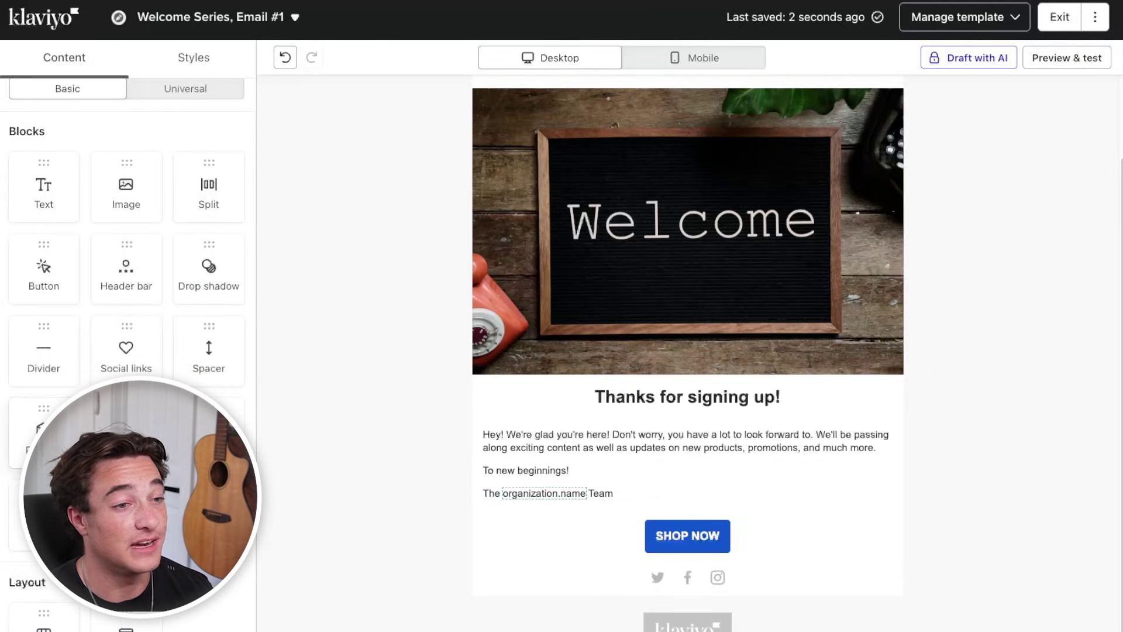
pyautogui.moveTo(44, 433); pyautogui.dragTo(546, 518)
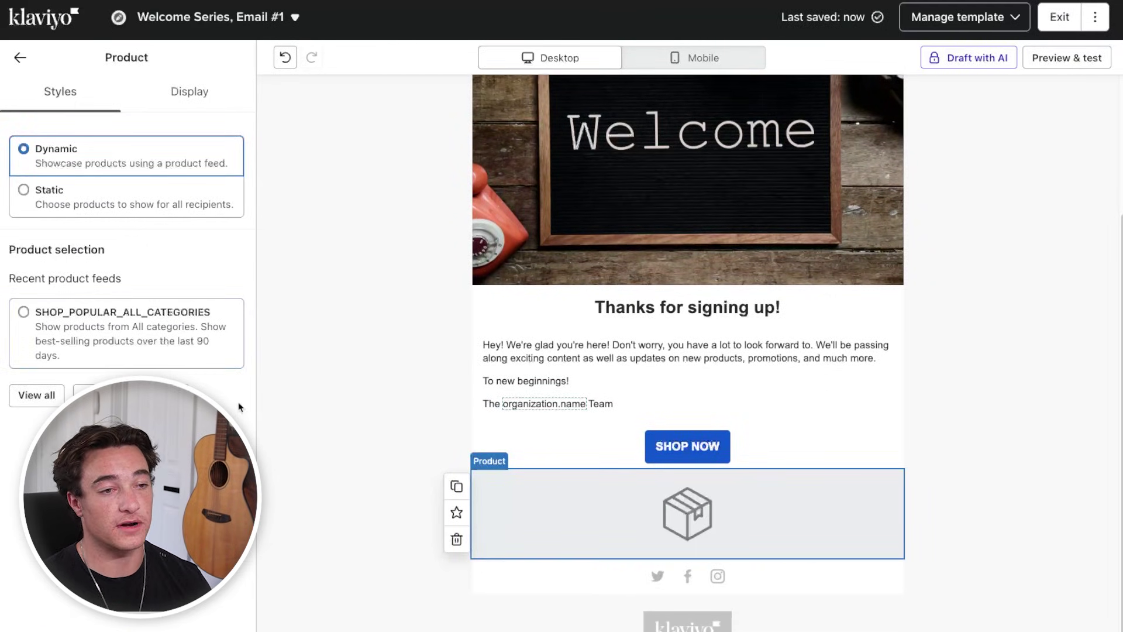
pyautogui.click(457, 539)
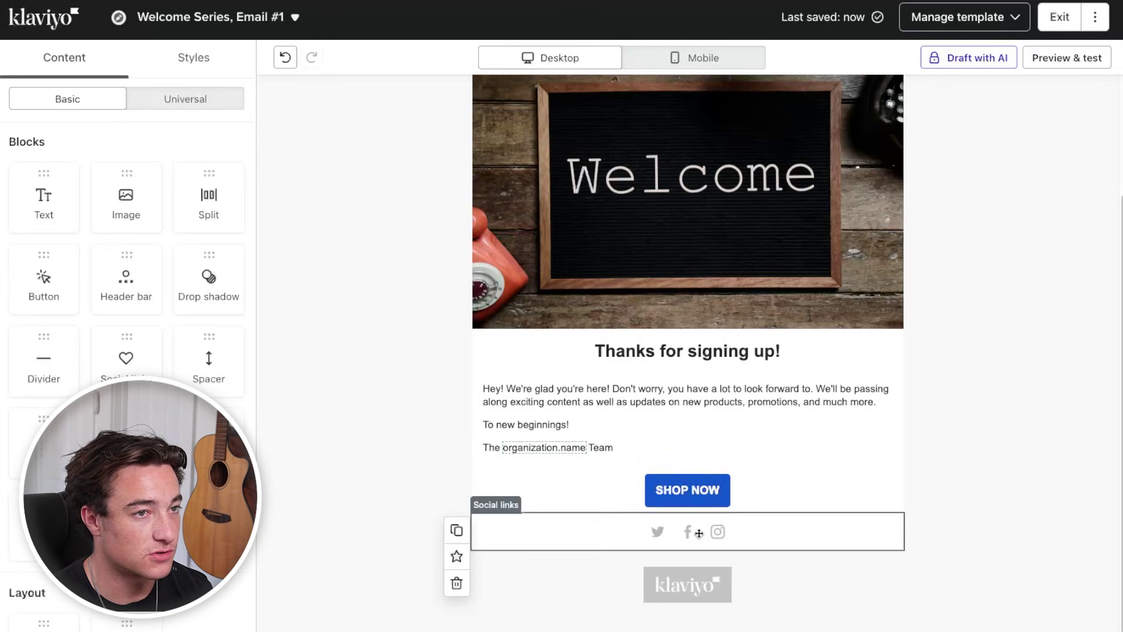
# Delete the header bar above the Welcome image together with the empty section it leaves
pyautogui.click(620, 549)
pyautogui.scroll(3, 685, 423)
pyautogui.click(483, 119)
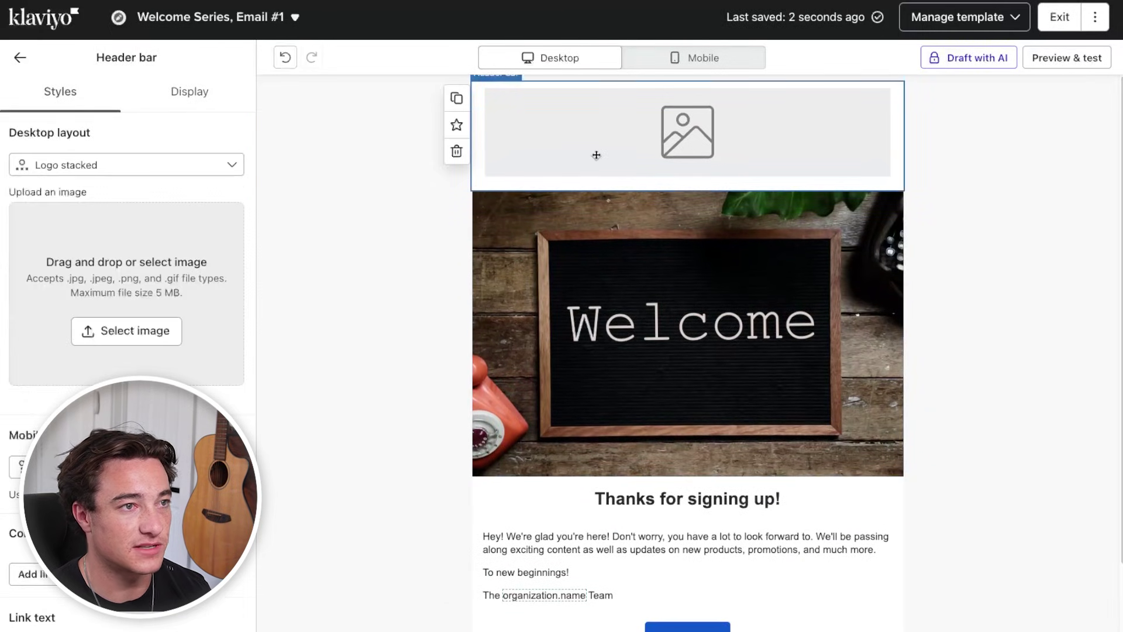
pyautogui.click(457, 150)
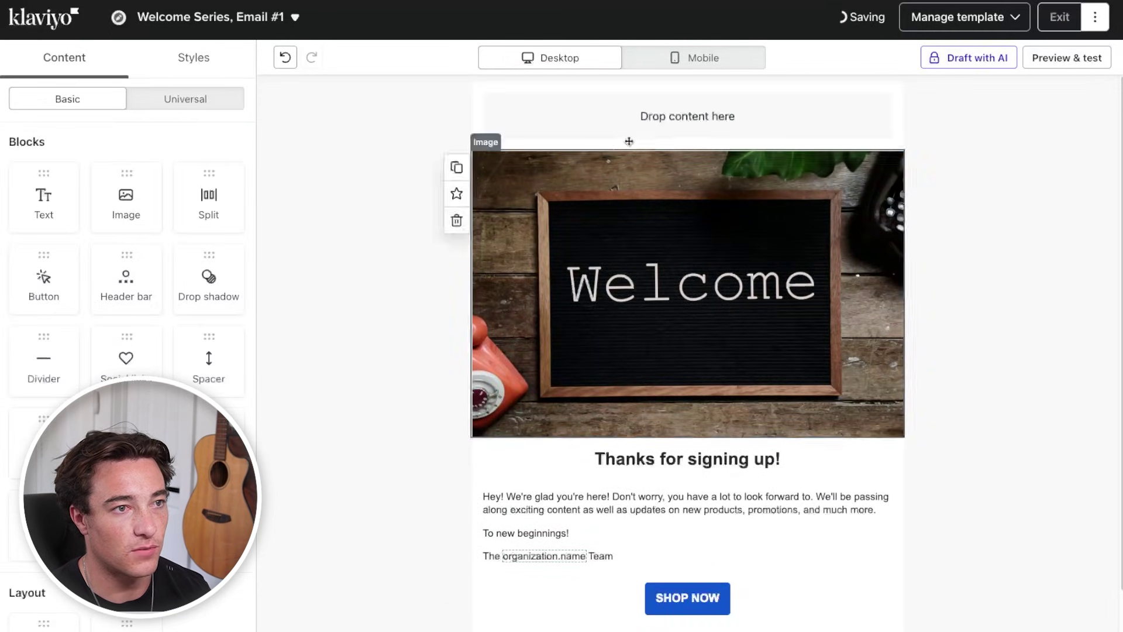
pyautogui.click(431, 138)
pyautogui.click(272, 151)
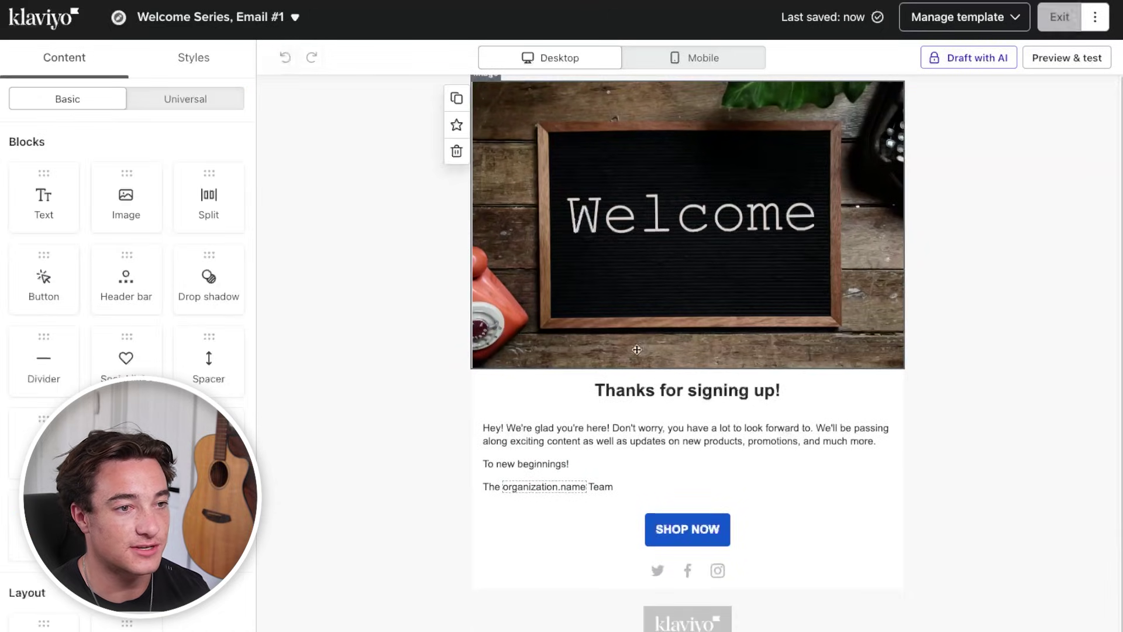
# Preview the email's mobile layout, return to the desktop layout and exit the template editor
pyautogui.click(699, 57)
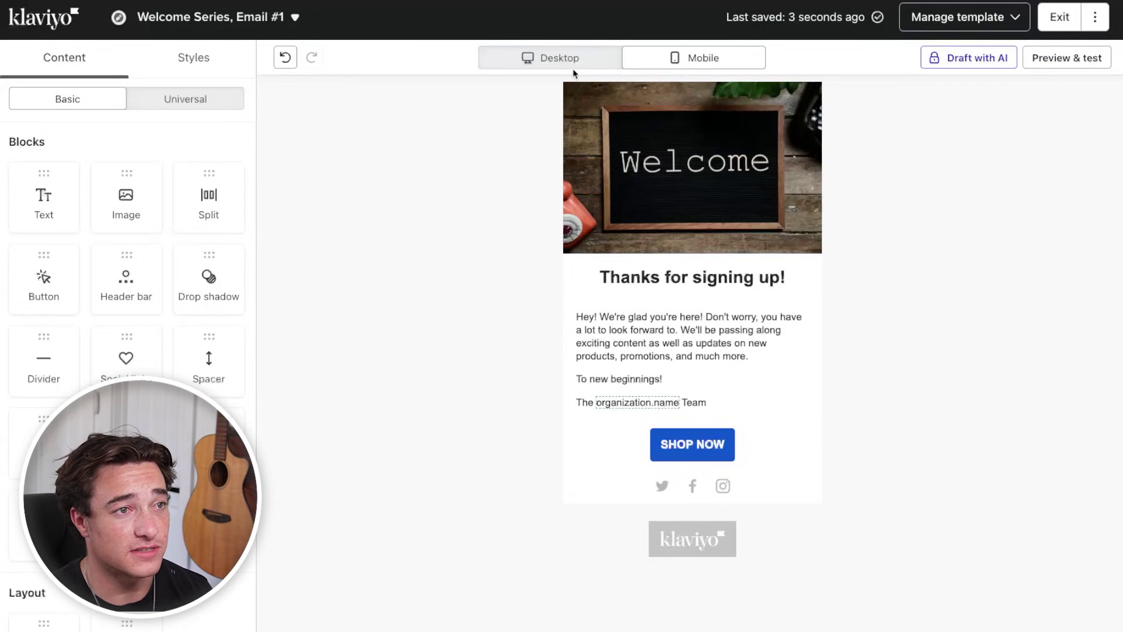
pyautogui.click(556, 58)
pyautogui.click(1058, 17)
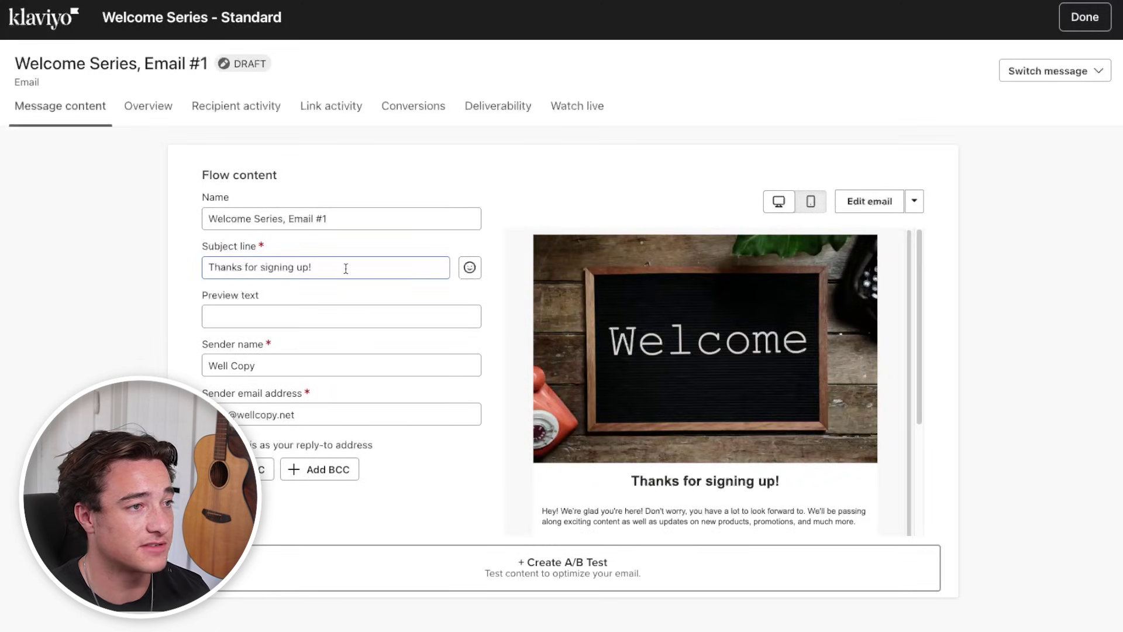
# Set the email's subject line to "Welcome to BRAND" and its preview text to "We're so happy to have you, here's your discount"
pyautogui.moveTo(345, 266); pyautogui.dragTo(157, 261)
pyautogui.write('Welcome to BRAND')
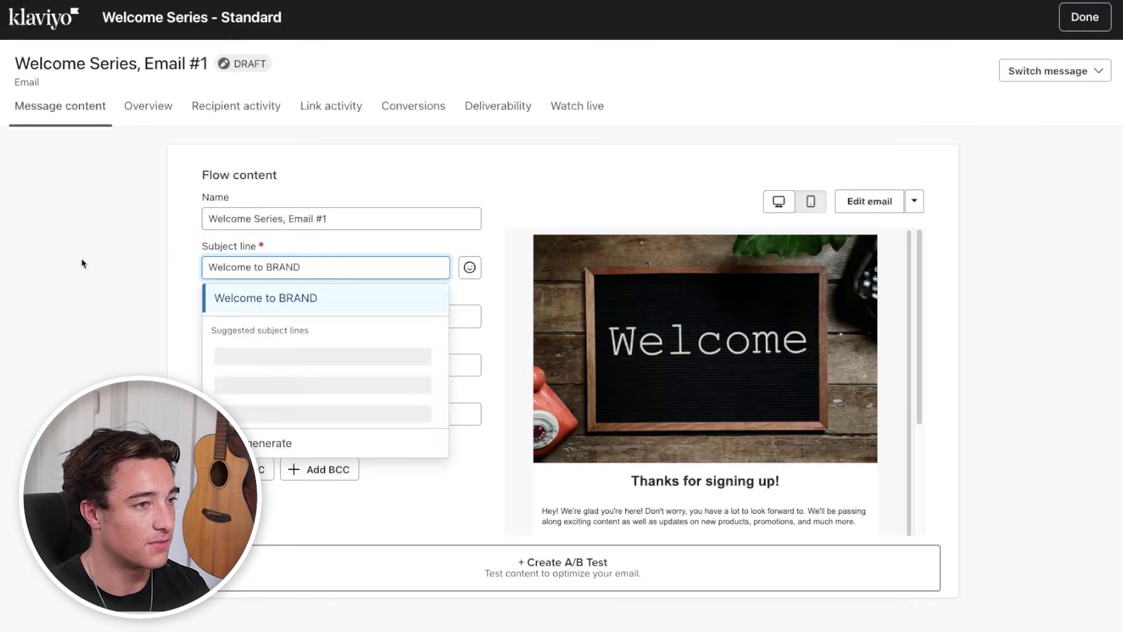
pyautogui.click(82, 263)
pyautogui.click(261, 306)
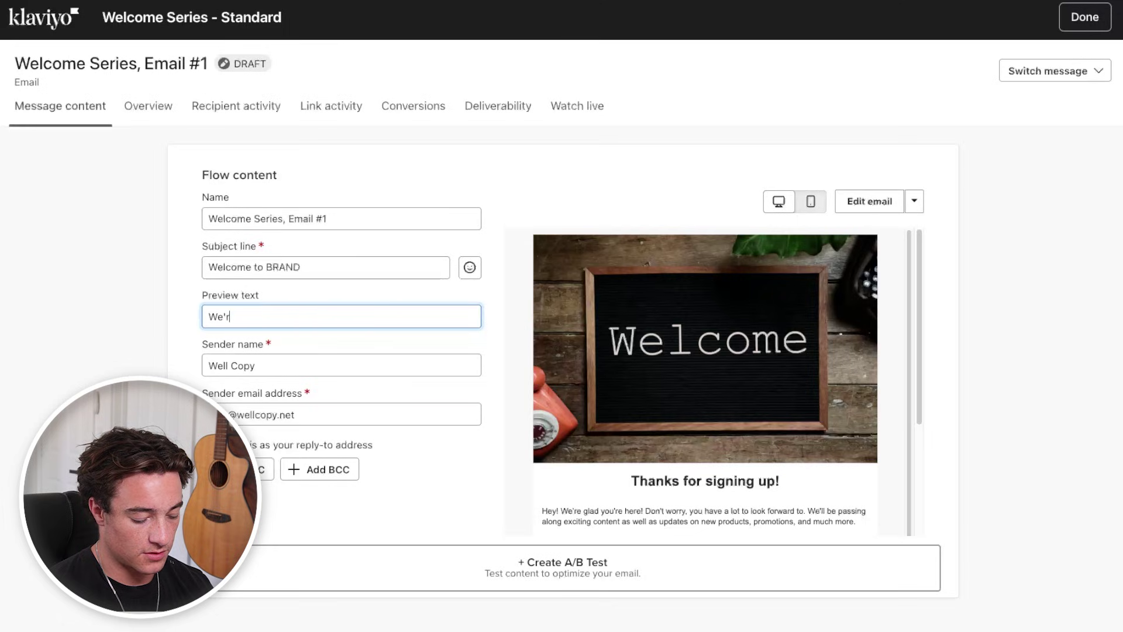
pyautogui.write("We're so happy to hsav")
pyautogui.press('BackSpace')
pyautogui.press('BackSpace')
pyautogui.press('BackSpace')
pyautogui.write("ave you, here's your discount")
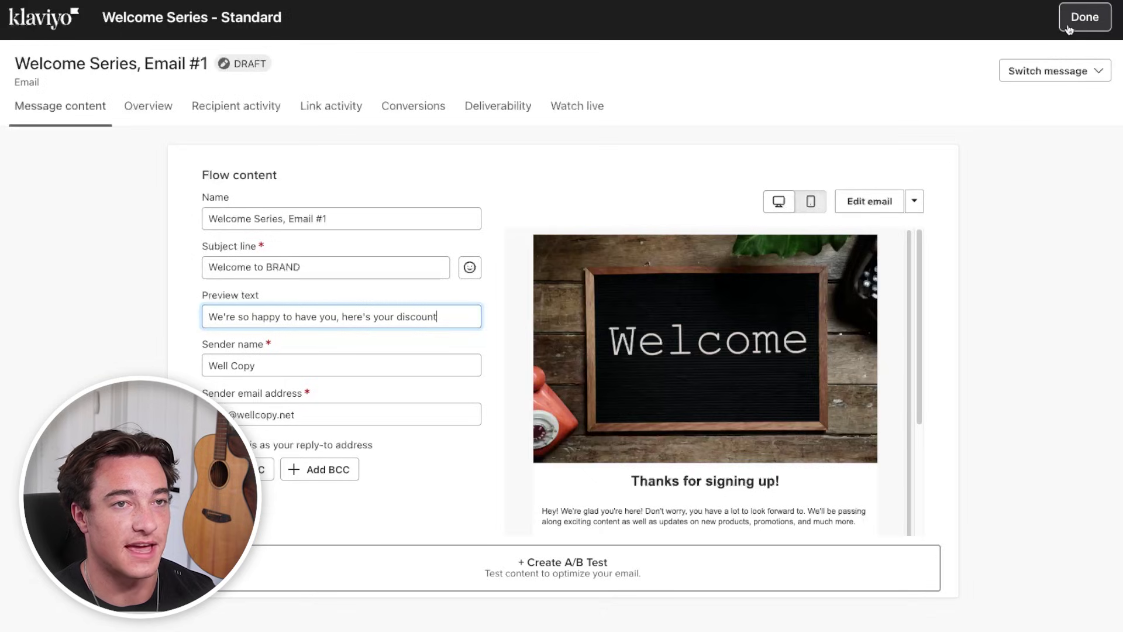
pyautogui.click(1085, 17)
# Set the time delay after the first welcome email to 1 day and turn off waiting until a specific time of day
pyautogui.click(497, 336)
pyautogui.click(817, 176)
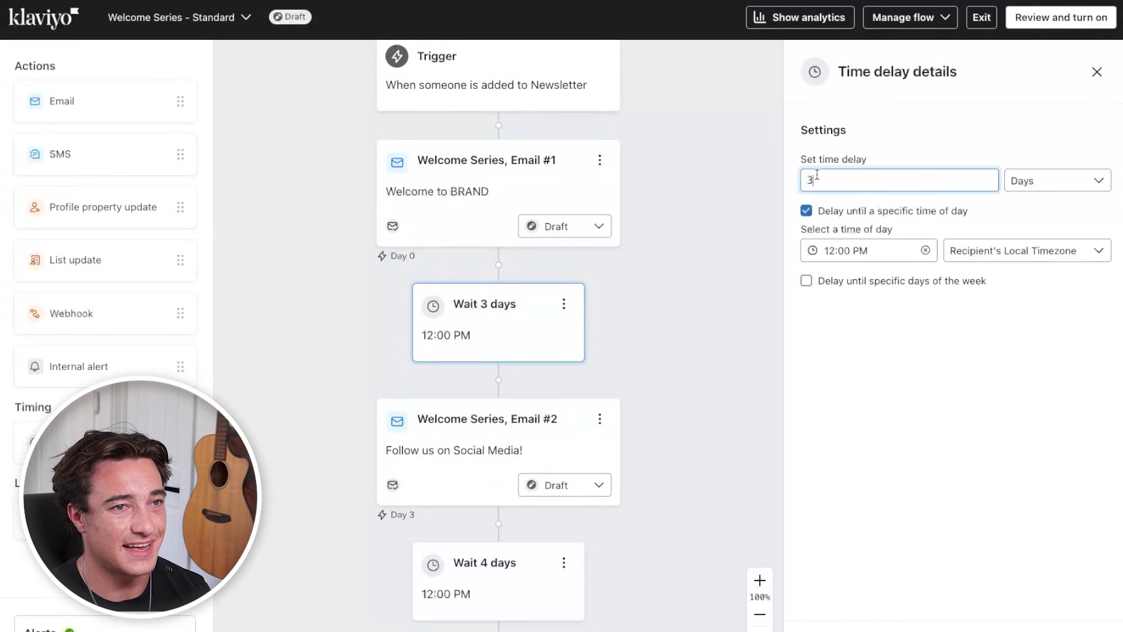
pyautogui.write('1')
pyautogui.click(807, 209)
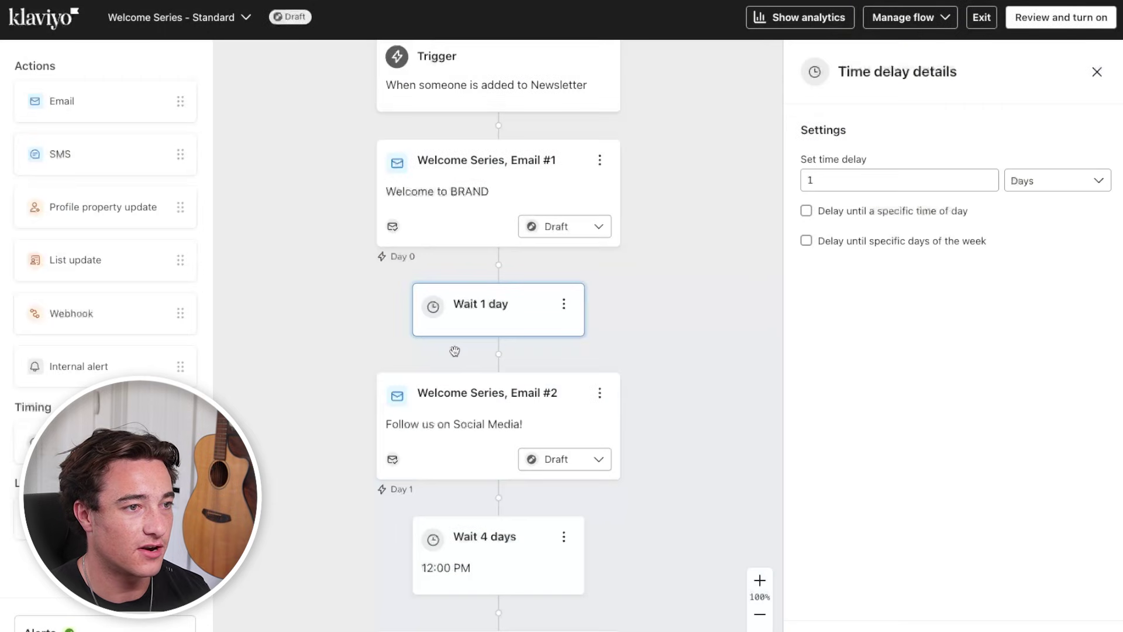
# Set the time delay between the second and third welcome emails to 1 day and turn off waiting until a specific time of day
pyautogui.click(497, 550)
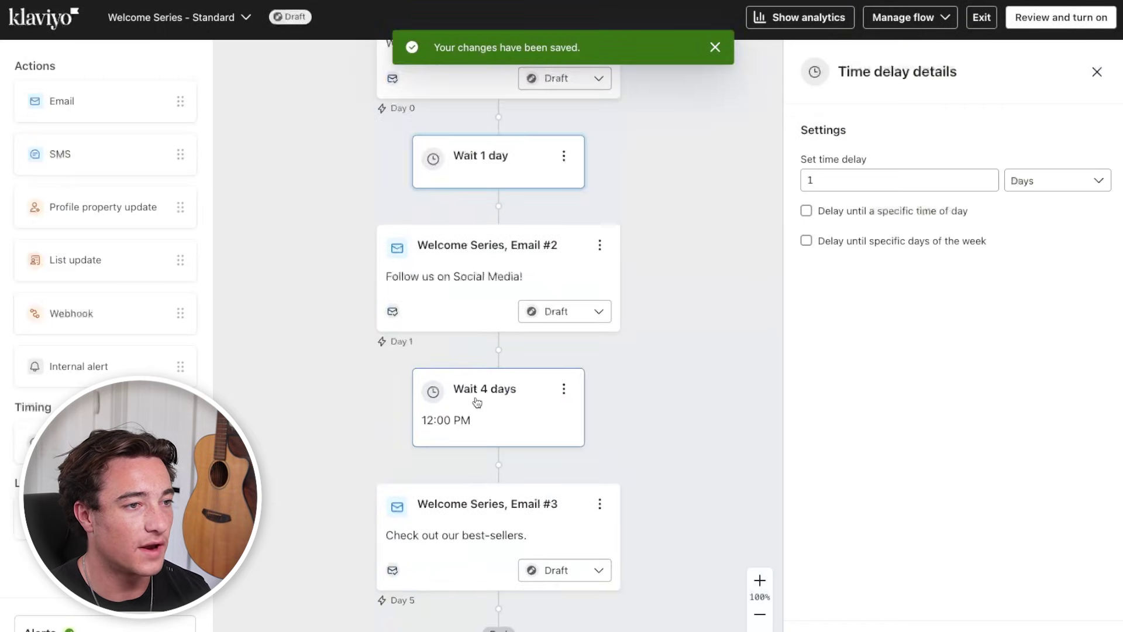
pyautogui.click(820, 182)
pyautogui.press('BackSpace')
pyautogui.write('1')
pyautogui.click(806, 210)
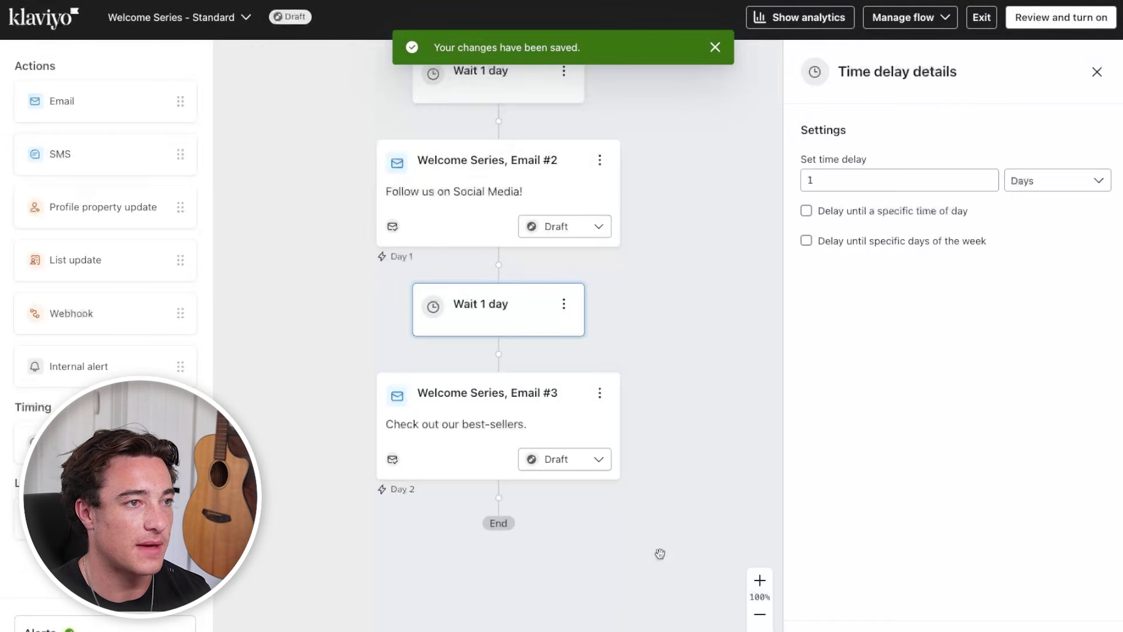
# Review the second welcome email's details and template layout, and exit the template editor without editing
pyautogui.scroll(2, 656, 554)
pyautogui.click(515, 275)
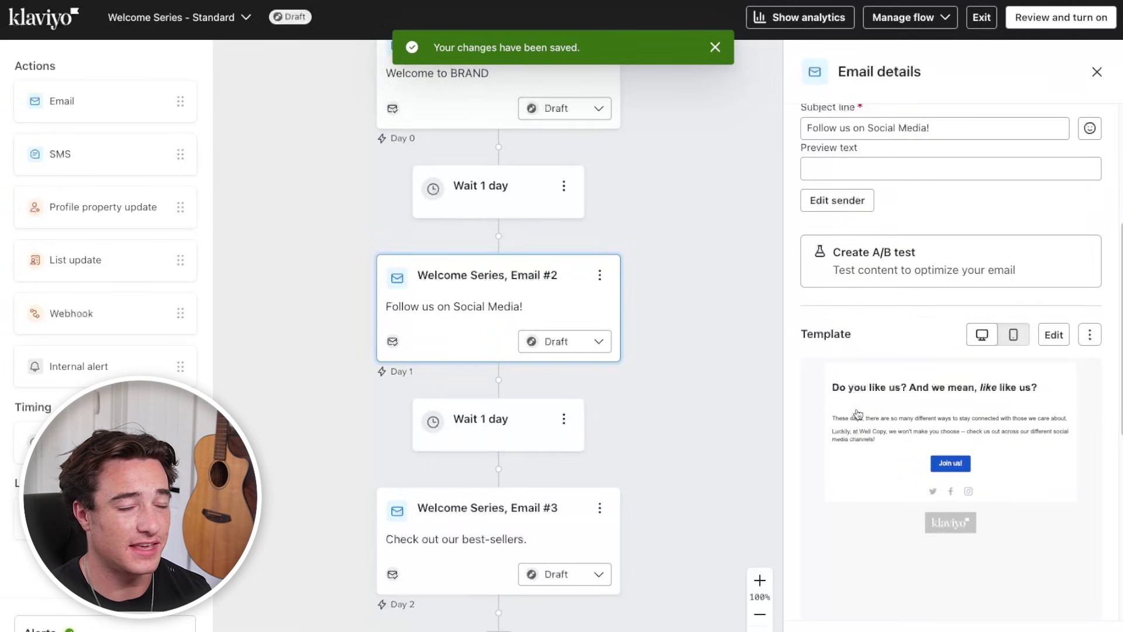
pyautogui.scroll(2, 541, 509)
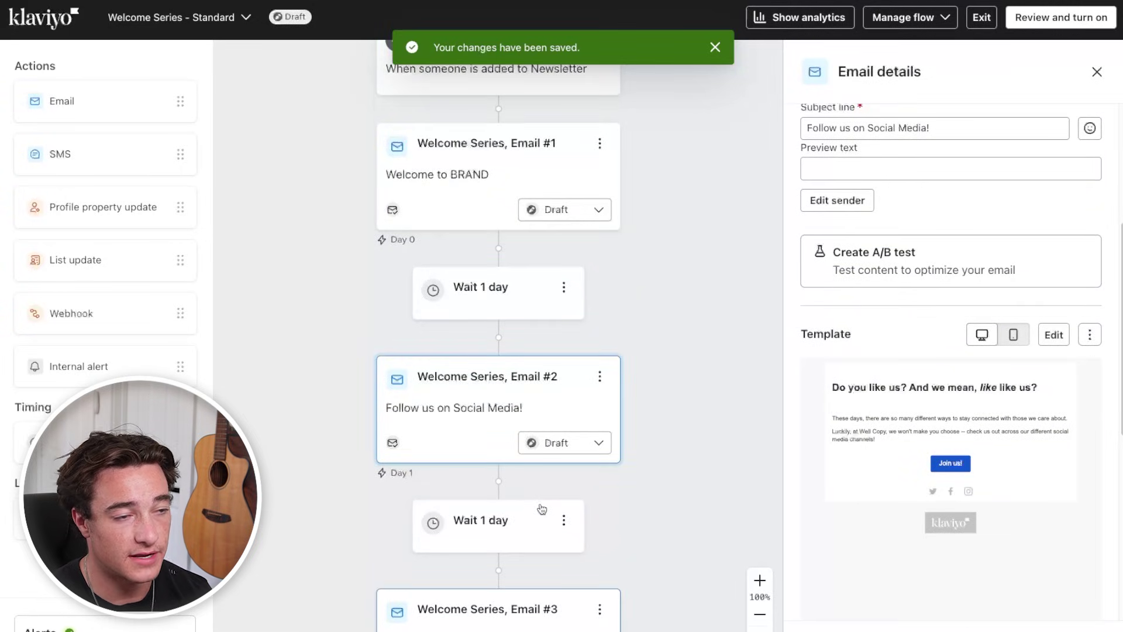
pyautogui.scroll(1, 541, 508)
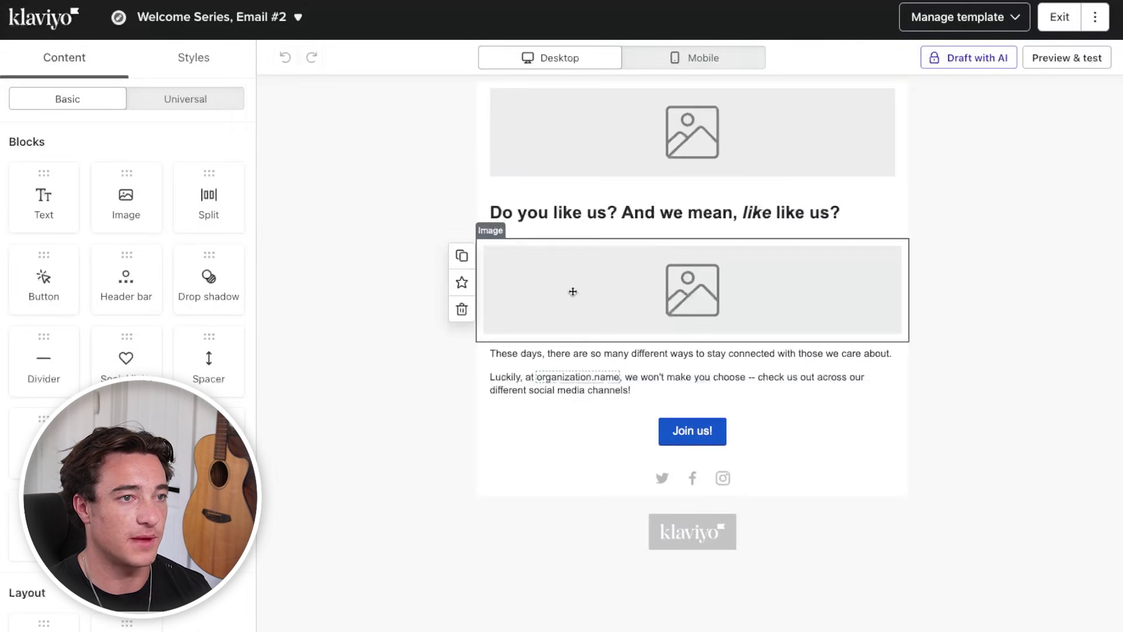
pyautogui.click(1059, 17)
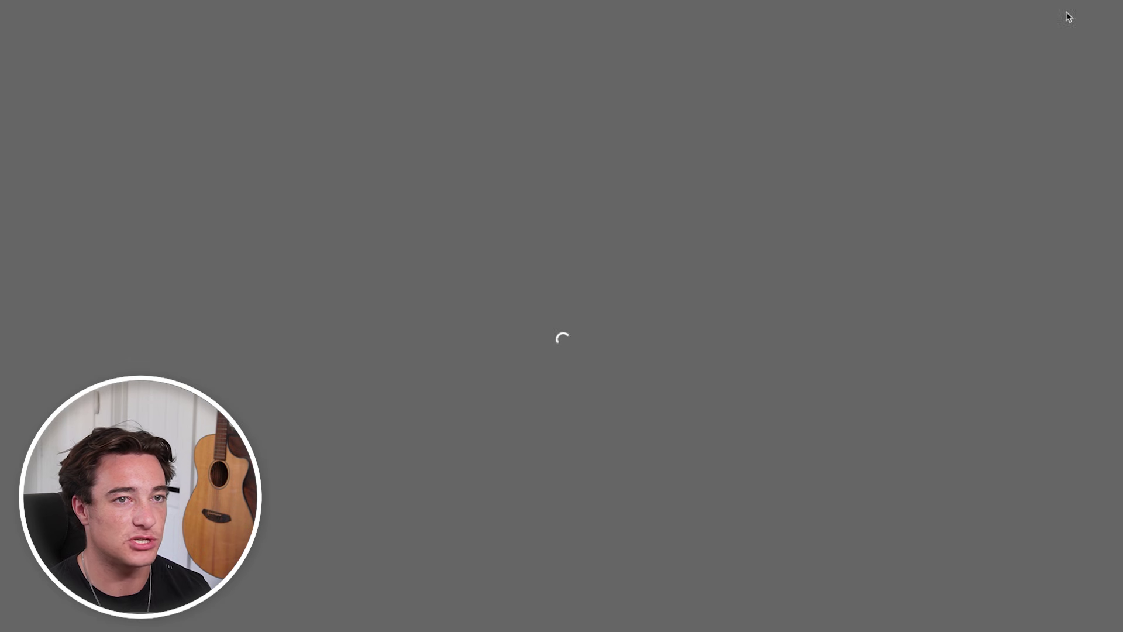
pyautogui.scroll(-3, 693, 545)
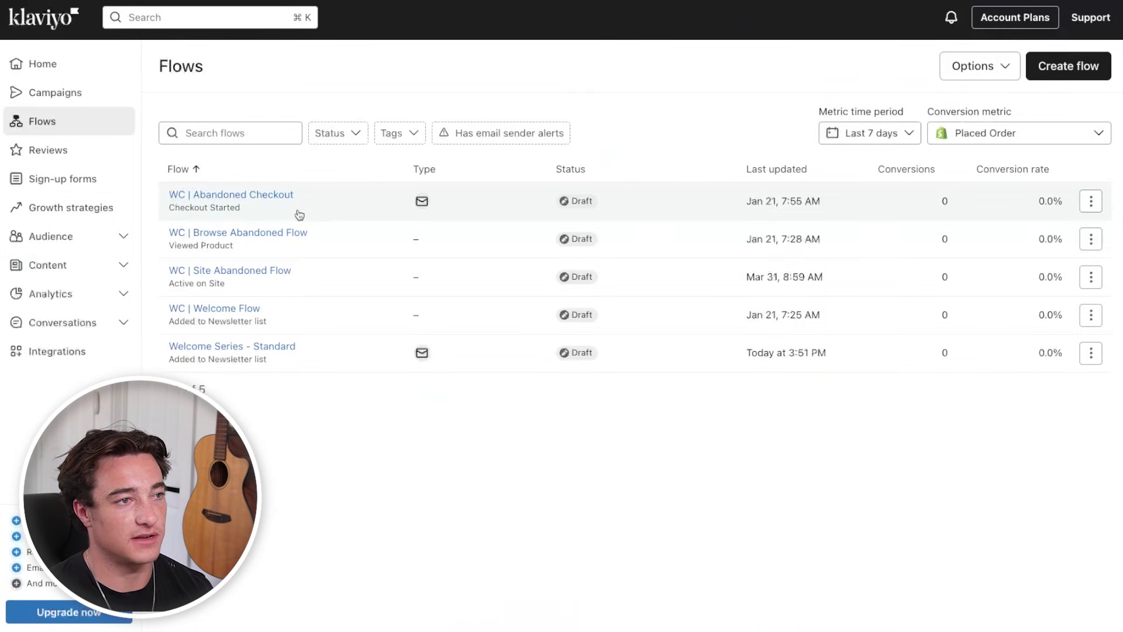
# Start creating a new flow, search the flow library for "cart" and clear the search
pyautogui.click(1068, 73)
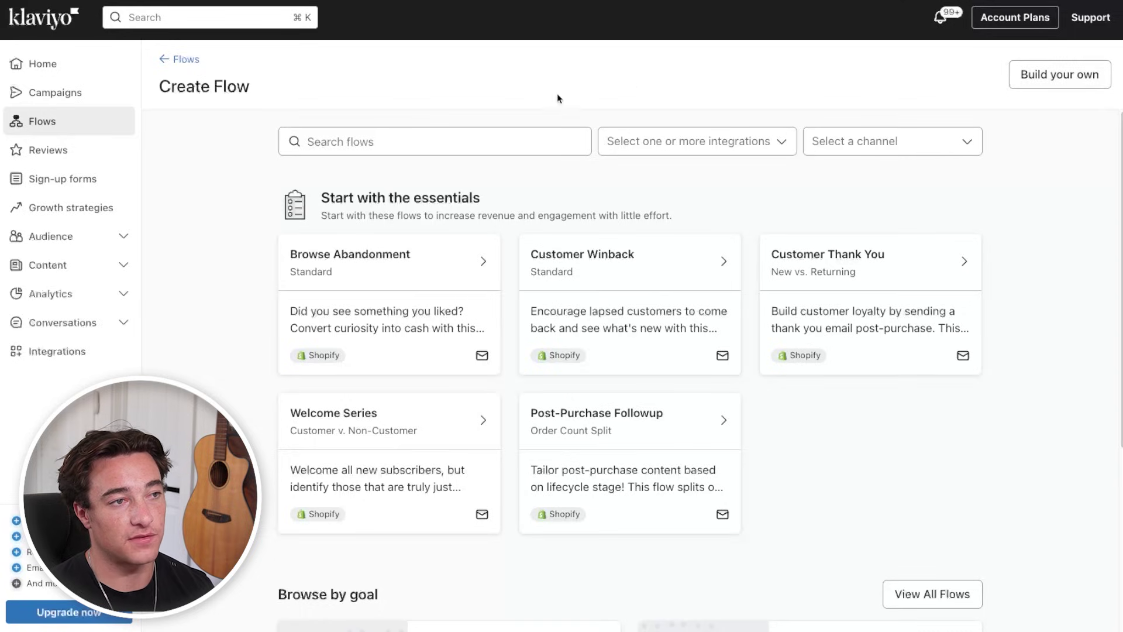
pyautogui.click(440, 141)
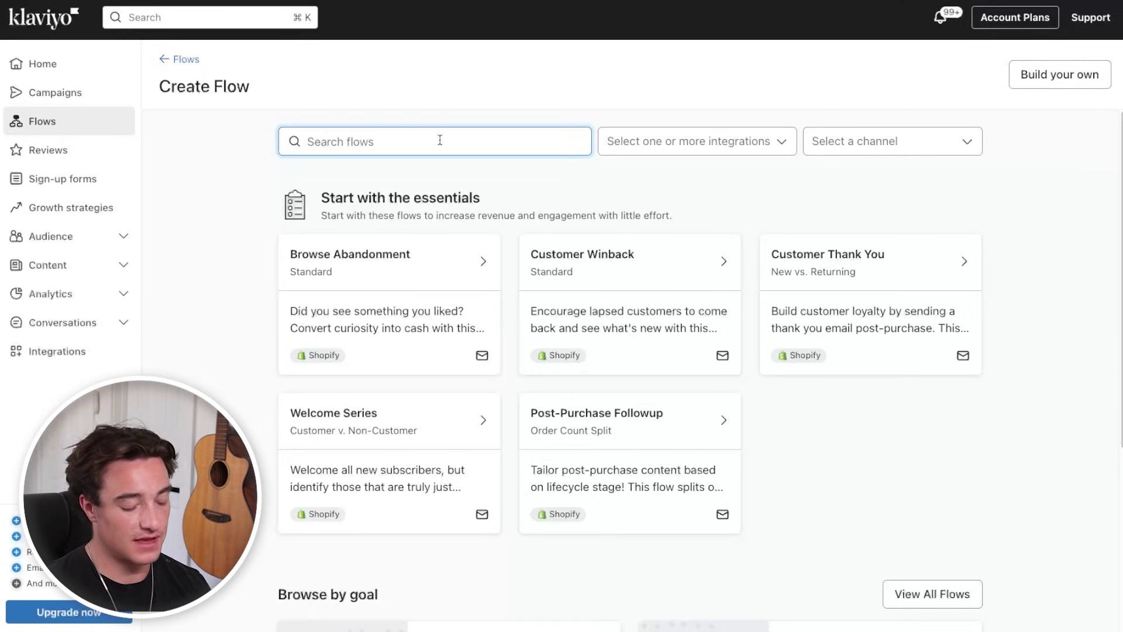
pyautogui.write('ceh')
pyautogui.press('BackSpace')
pyautogui.press('BackSpace')
pyautogui.write('hec')
pyautogui.press('BackSpace')
pyautogui.press('BackSpace')
pyautogui.press('BackSpace')
pyautogui.press('BackSpace')
pyautogui.write('cart')
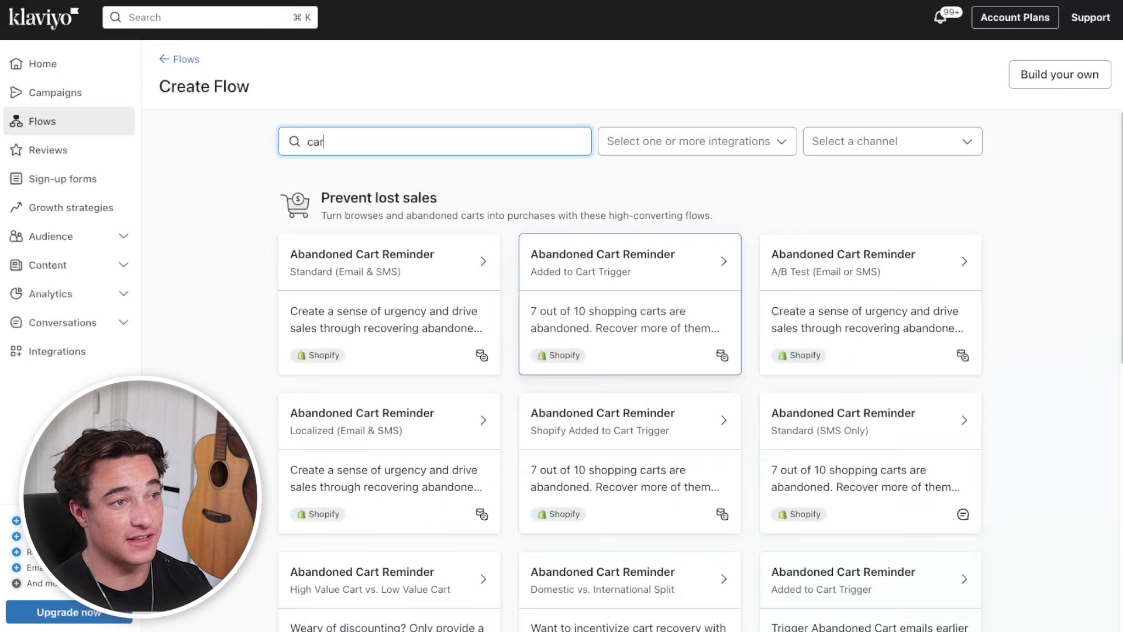
pyautogui.press('BackSpace')
pyautogui.press('BackSpace')
pyautogui.press('BackSpace')
pyautogui.press('BackSpace')
# Browse the Prevent lost sales flows and open the standard Abandoned Cart Reminder for email and SMS
pyautogui.scroll(-5, 409, 339)
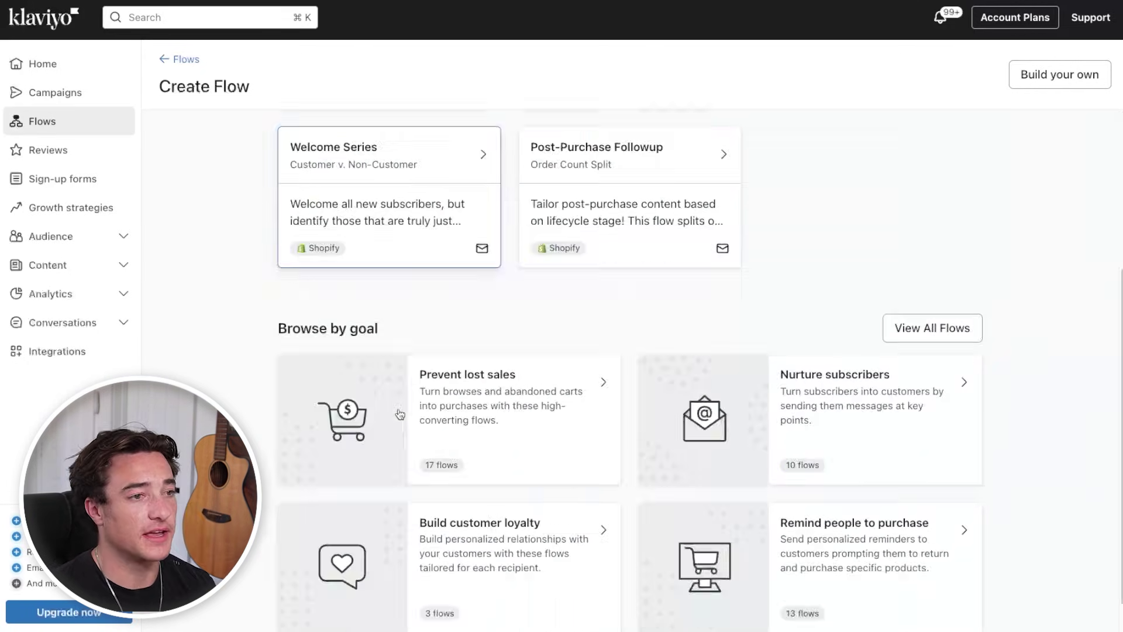
pyautogui.click(374, 383)
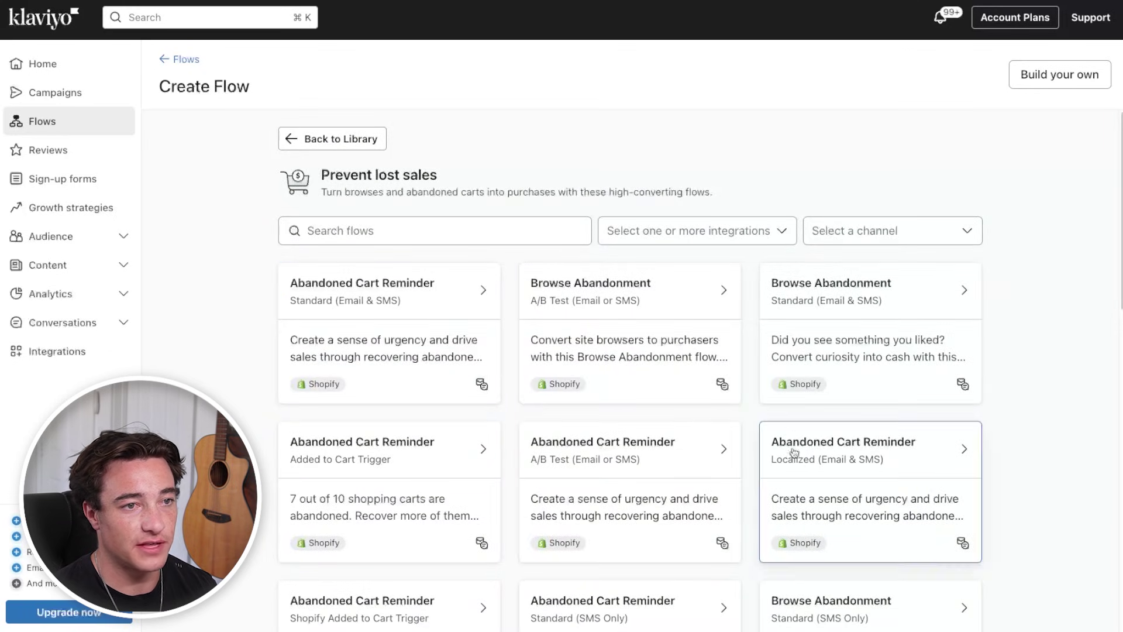
pyautogui.scroll(-2, 792, 456)
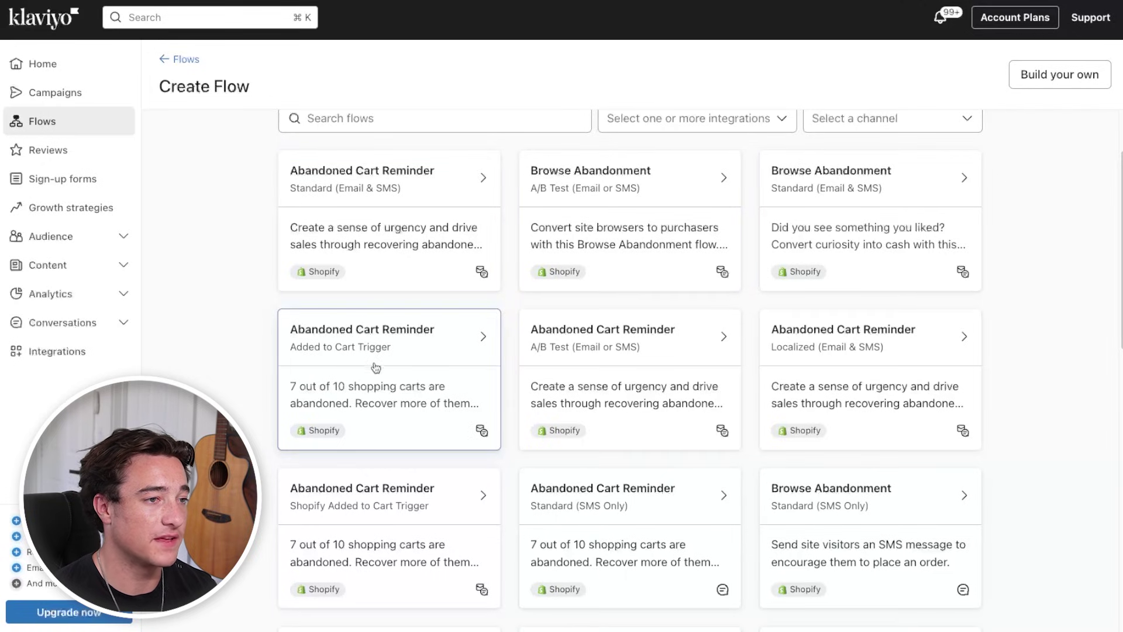
pyautogui.click(363, 209)
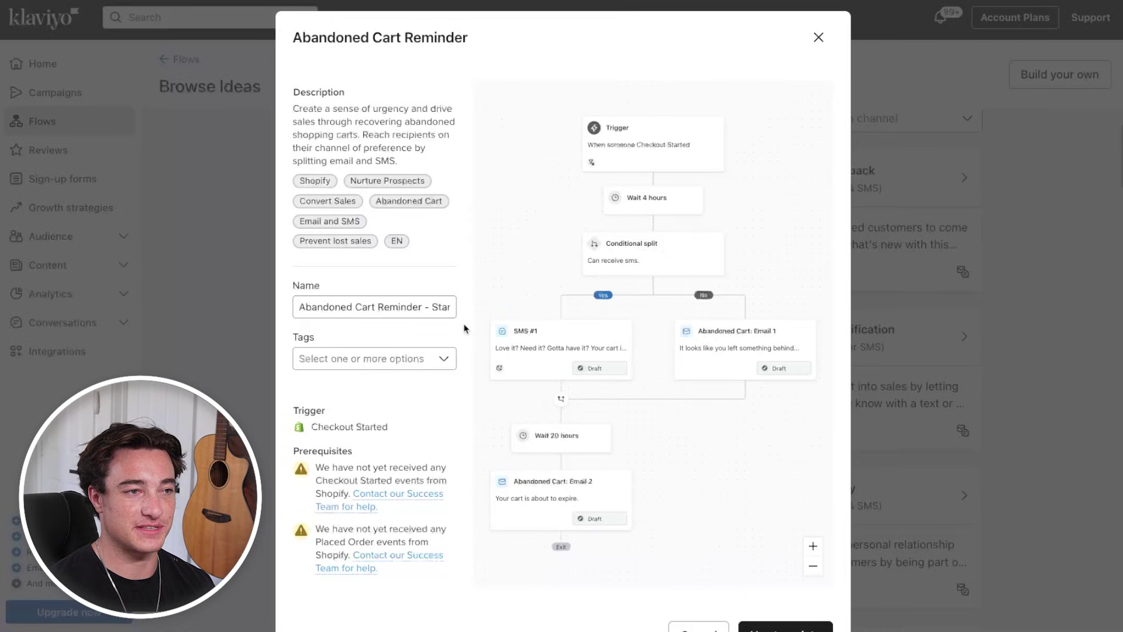
# Name the flow "Abandoned Checkout" and create it from the Abandoned Cart Reminder template
pyautogui.moveTo(361, 305); pyautogui.dragTo(459, 307)
pyautogui.write('Abandoned Checkout')
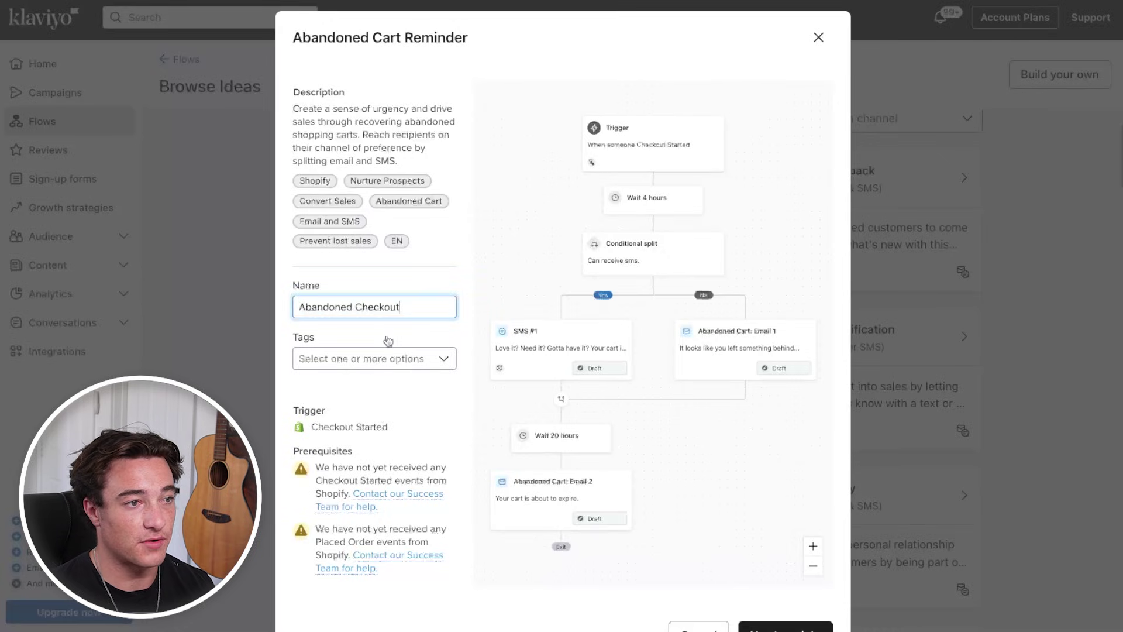
pyautogui.click(389, 355)
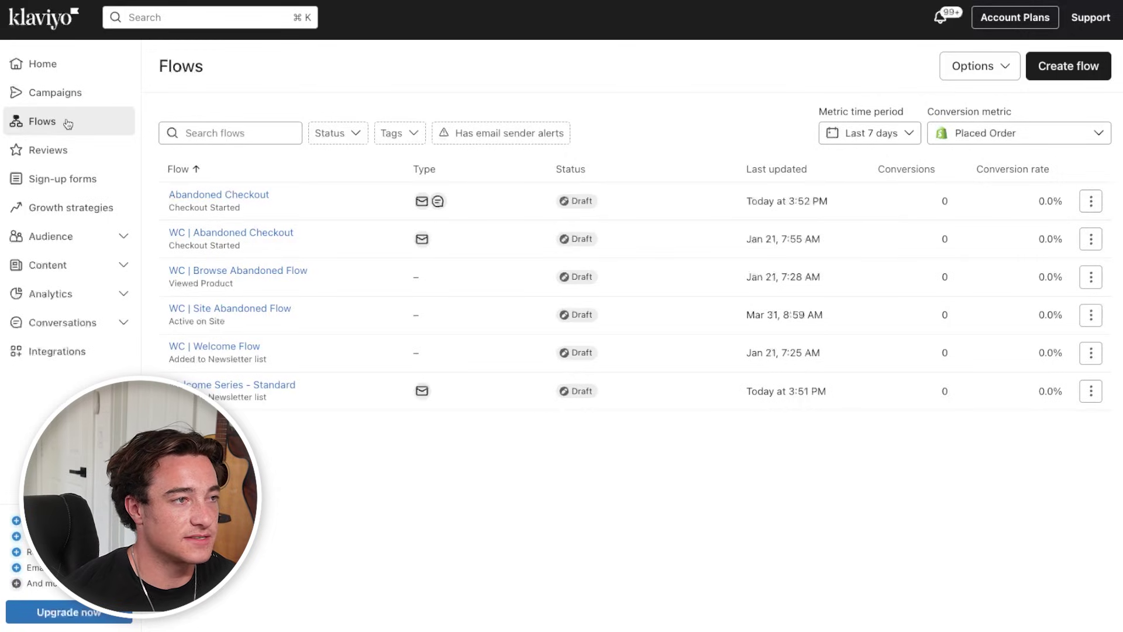
# Open the campaigns page, and in Gmail examine the full design of the "RESTOCK ALERT" email from He Would Love First
pyautogui.click(87, 106)
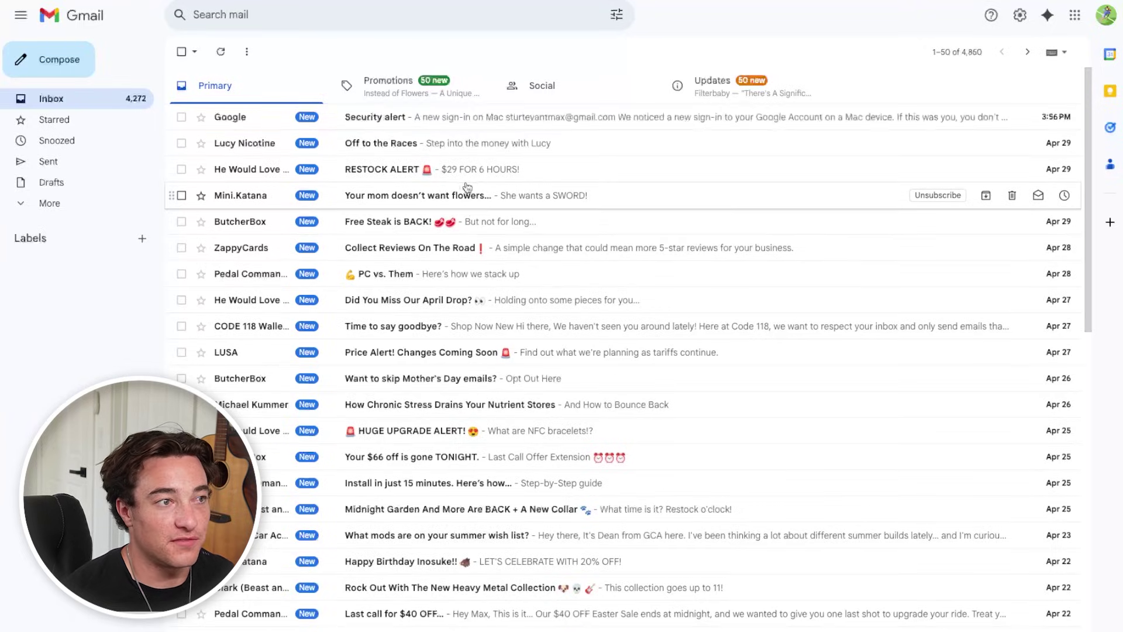
pyautogui.click(419, 173)
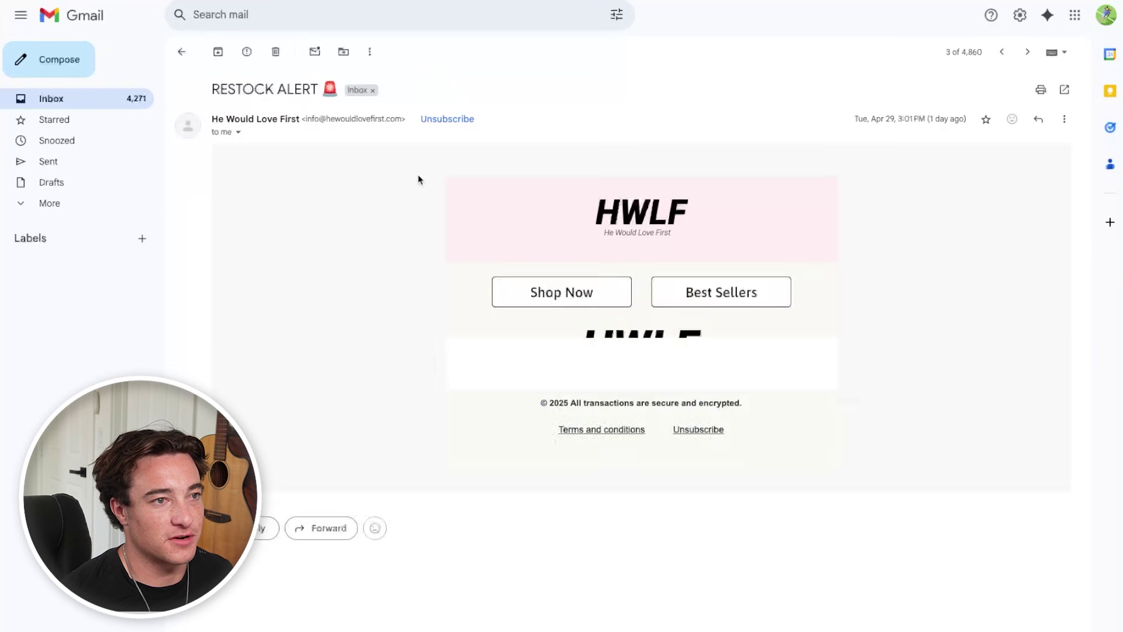
pyautogui.scroll(-3, 509, 514)
pyautogui.scroll(-8, 510, 514)
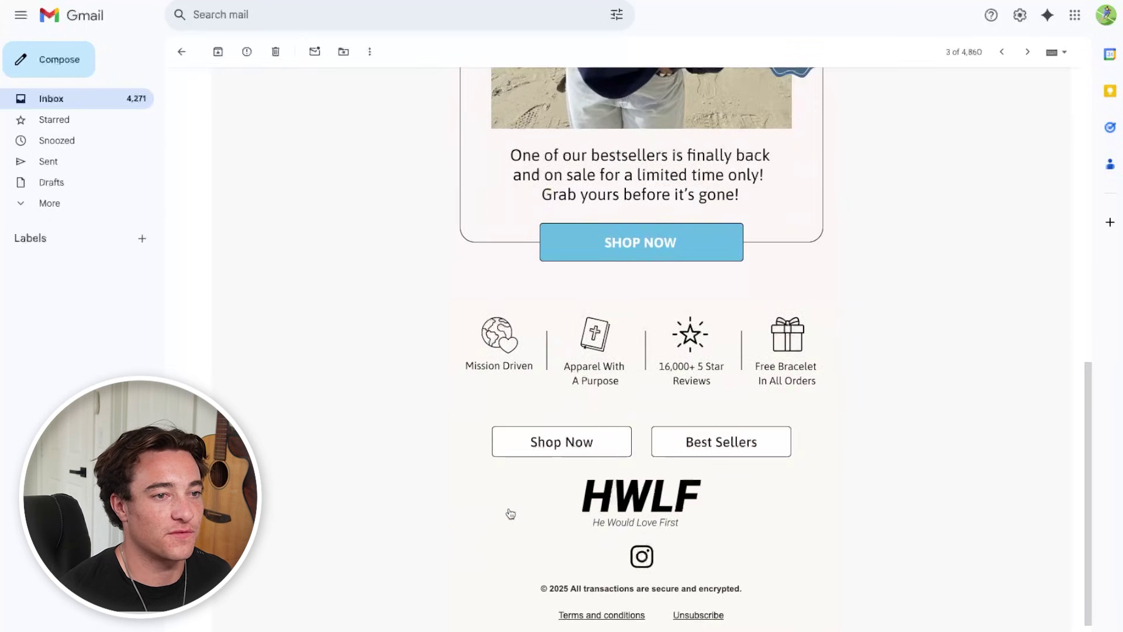
pyautogui.scroll(10, 510, 513)
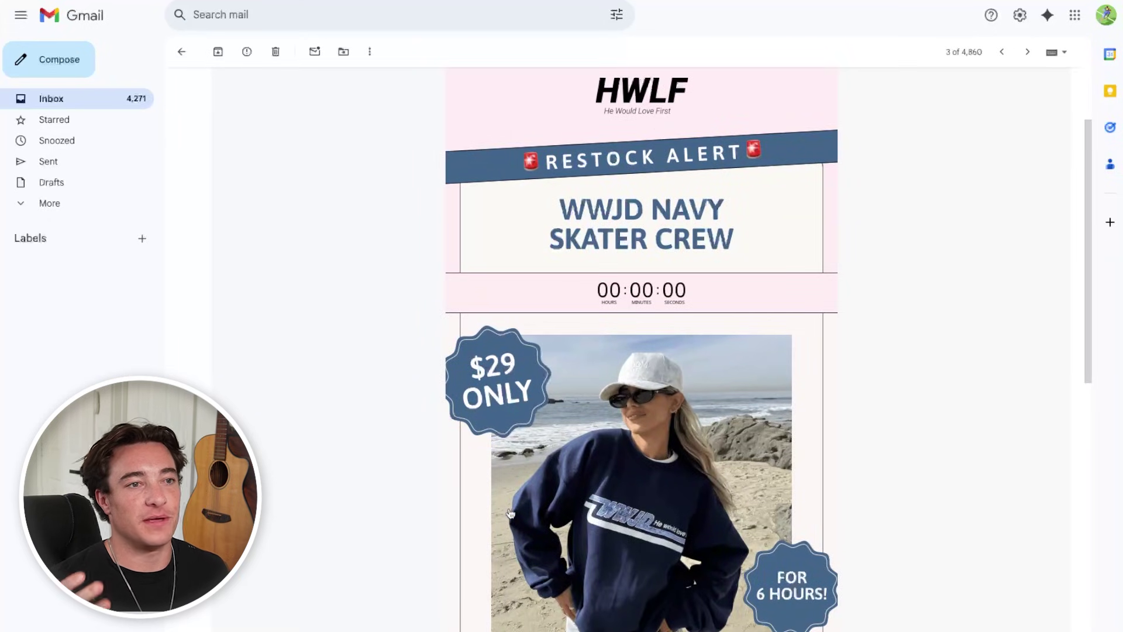
pyautogui.scroll(-6, 510, 514)
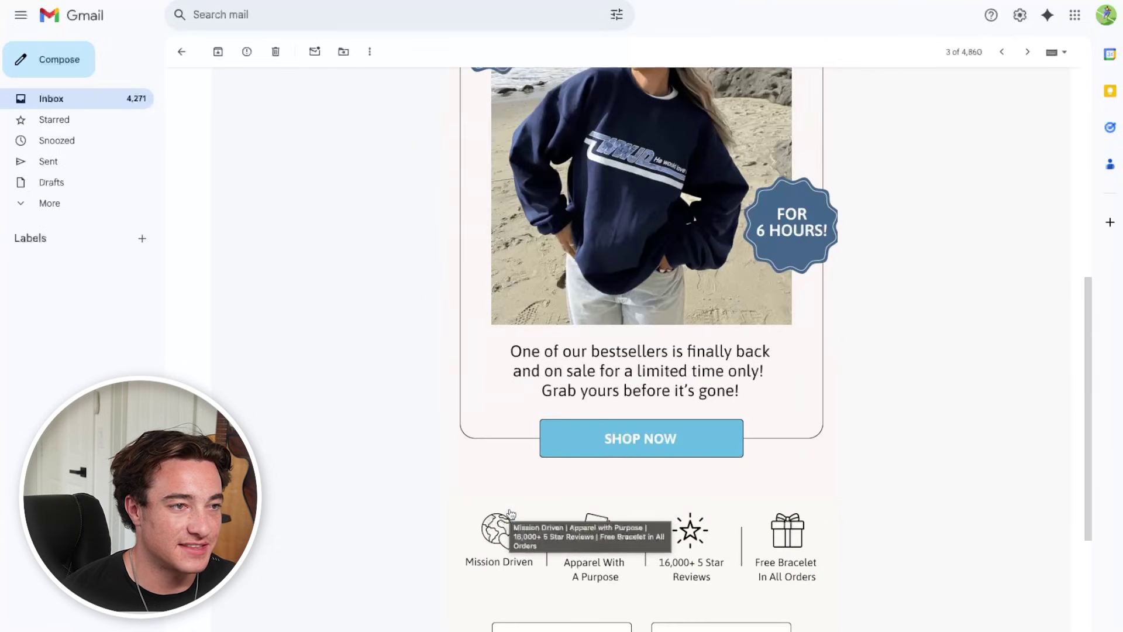
pyautogui.click(181, 52)
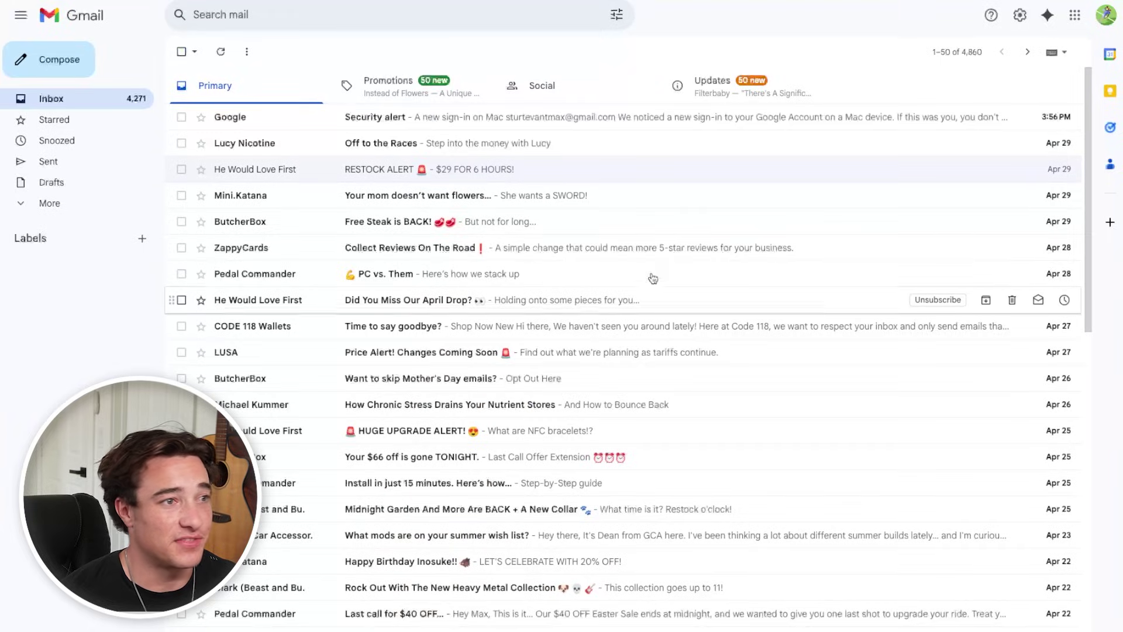
# Examine the design of ButcherBox's "Free Steak is BACK!" email and return to the inbox
pyautogui.click(348, 221)
pyautogui.scroll(-3, 481, 468)
pyautogui.scroll(-5, 480, 468)
pyautogui.scroll(8, 582, 518)
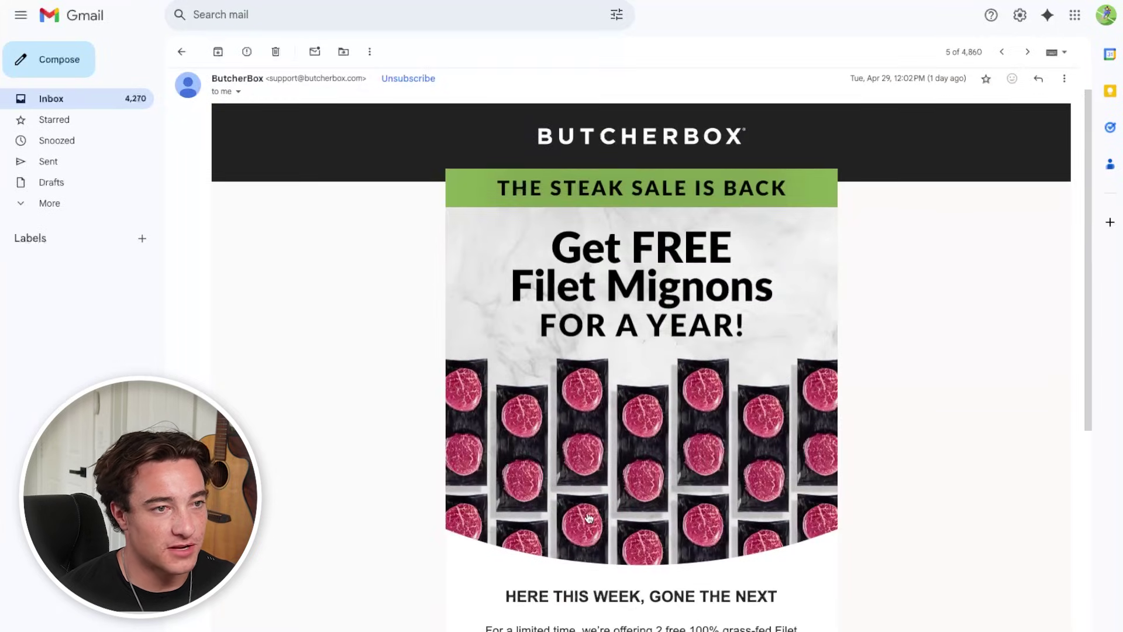
pyautogui.scroll(-1, 585, 514)
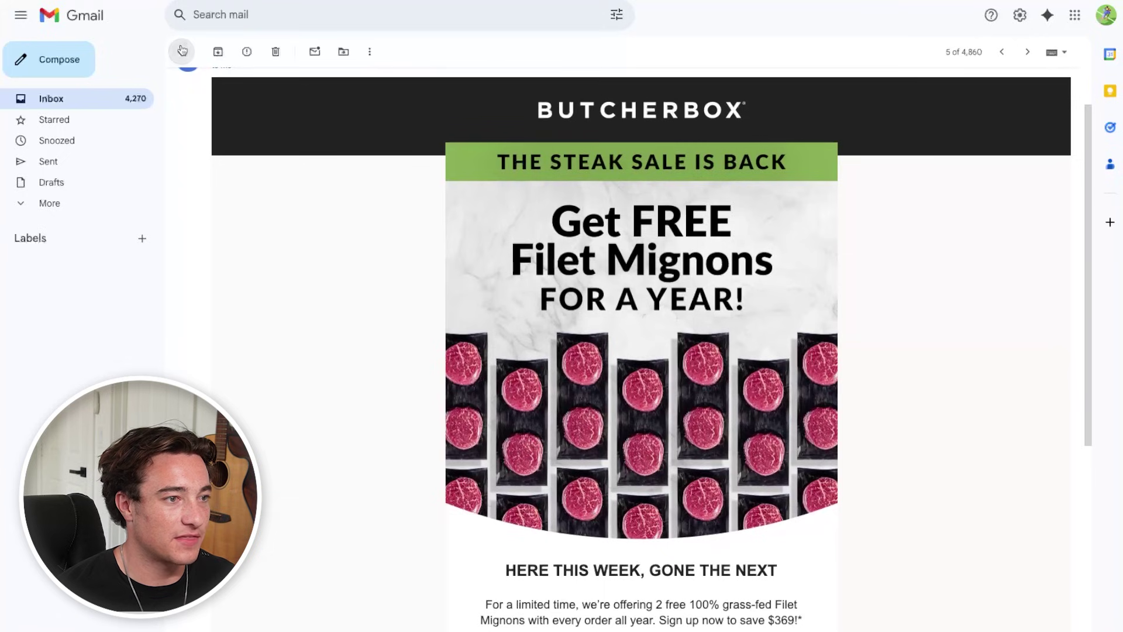
pyautogui.click(181, 51)
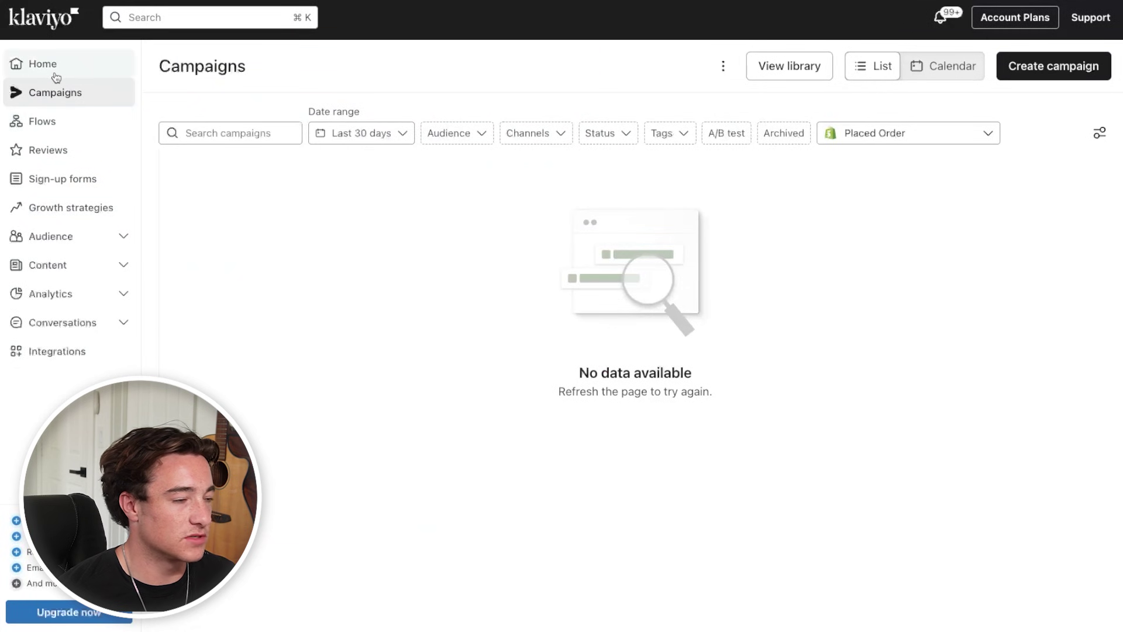
# Back in Klaviyo, create an email campaign named "RESTOCK"
pyautogui.click(1040, 73)
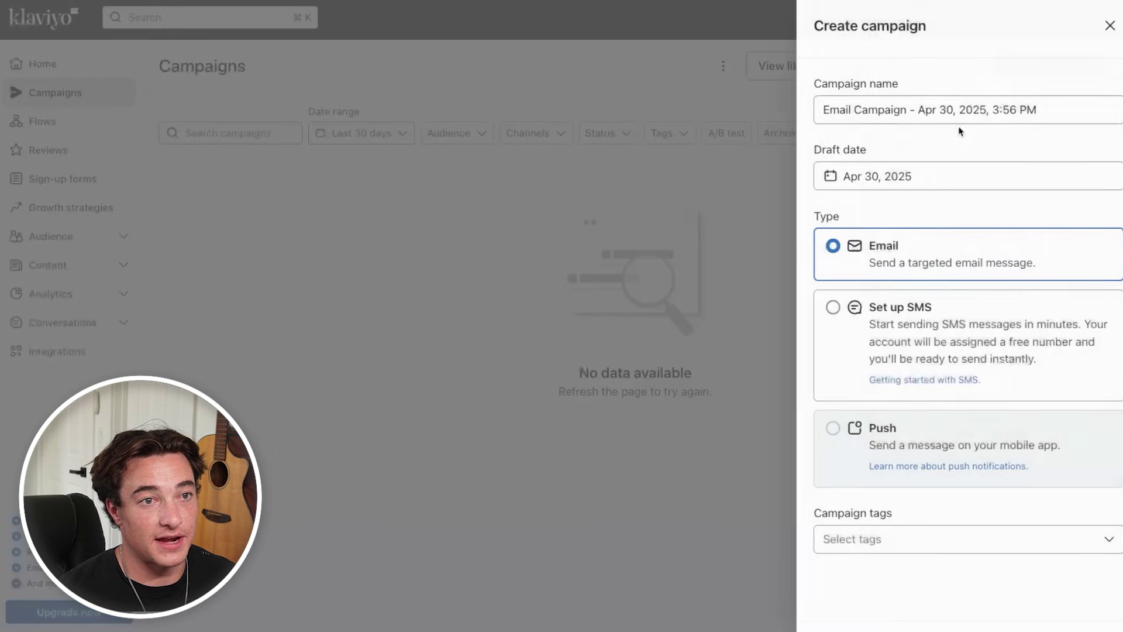
pyautogui.tripleClick(910, 110)
pyautogui.write('RESTOCK')
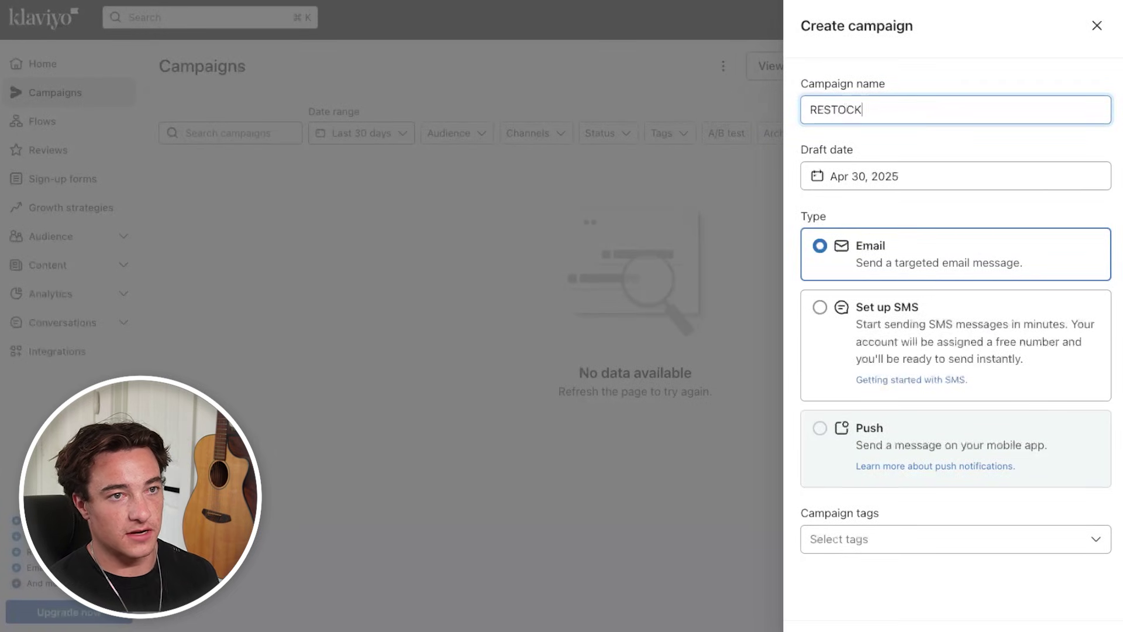
pyautogui.press('Return')
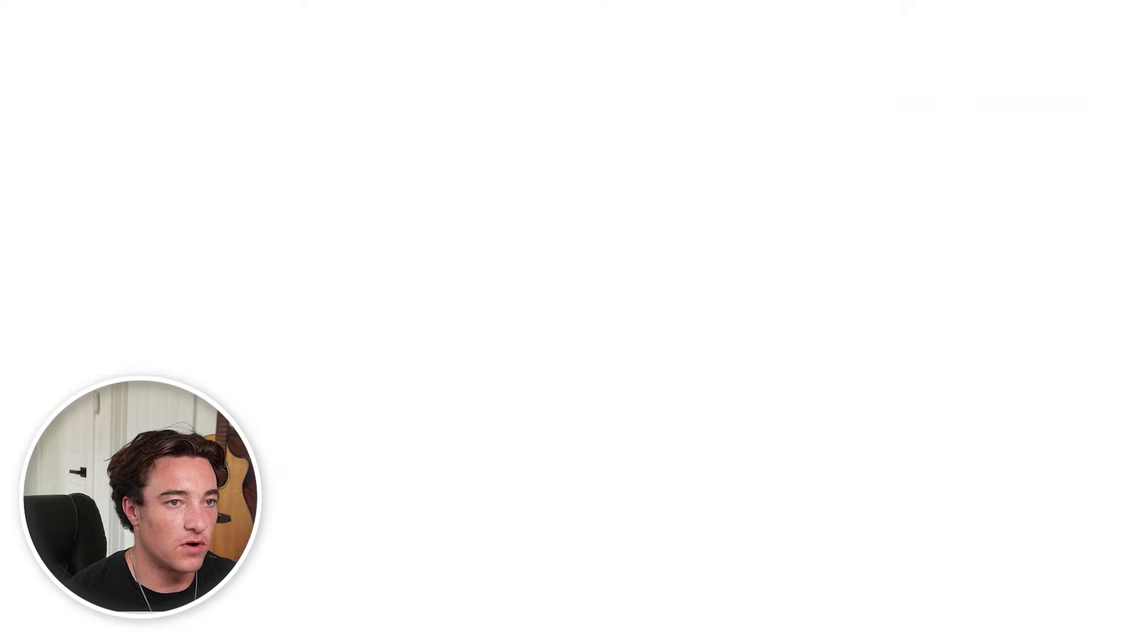
# Set the campaign's audience to the "WC | Engaged 60" segment and check the estimated recipients
pyautogui.click(518, 165)
pyautogui.scroll(-5, 591, 393)
pyautogui.scroll(5, 591, 393)
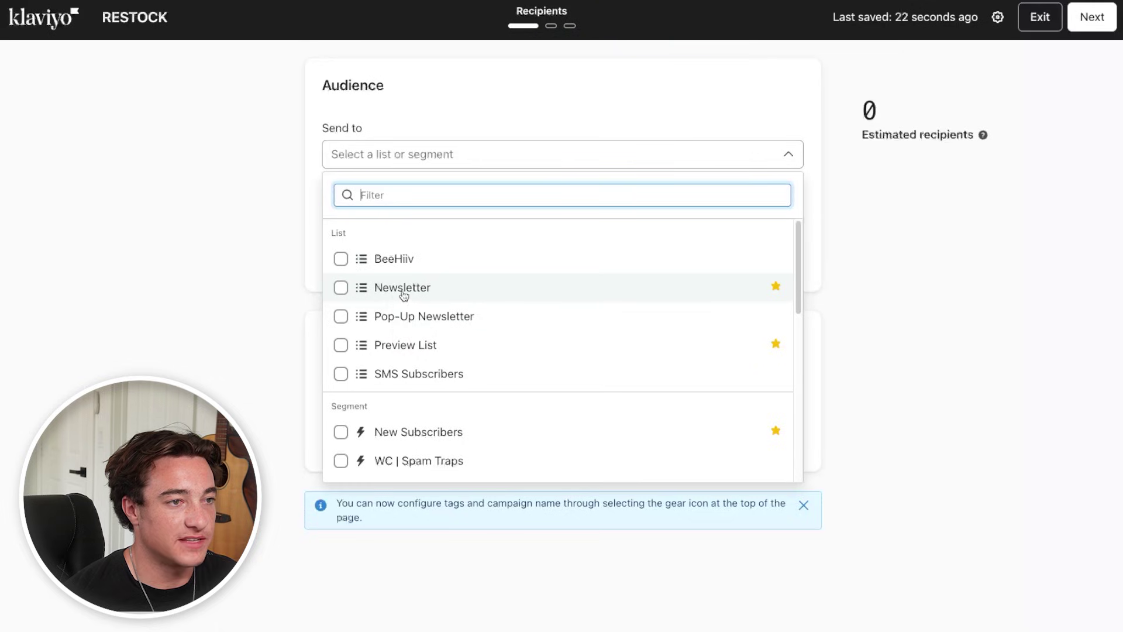
pyautogui.scroll(-1, 403, 295)
pyautogui.scroll(-1, 508, 421)
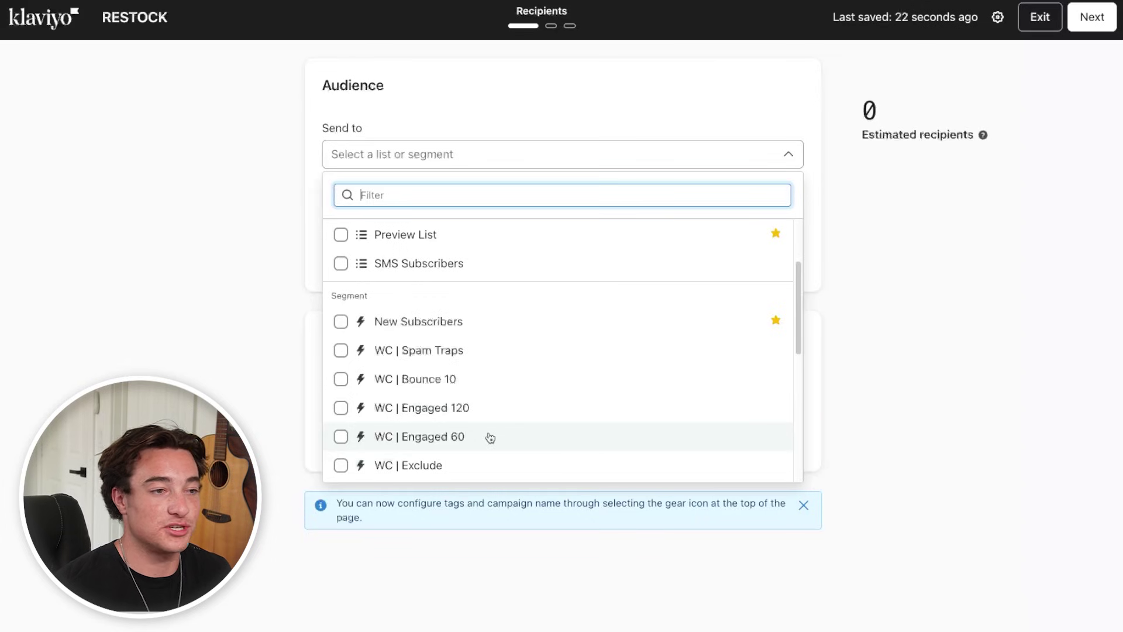
pyautogui.click(490, 437)
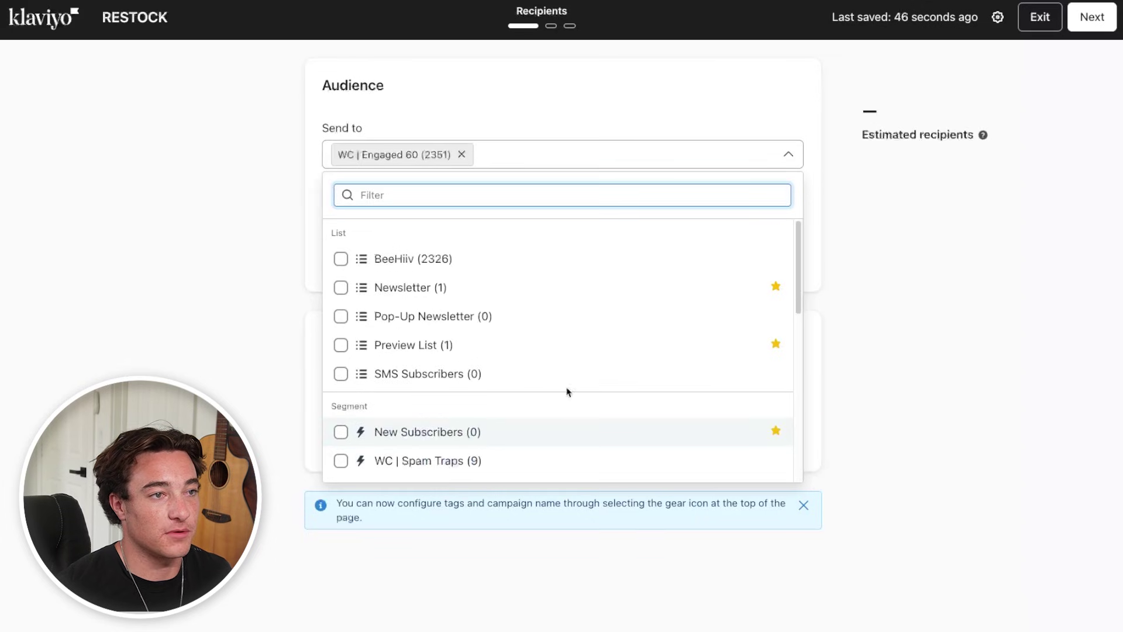
pyautogui.press('Escape')
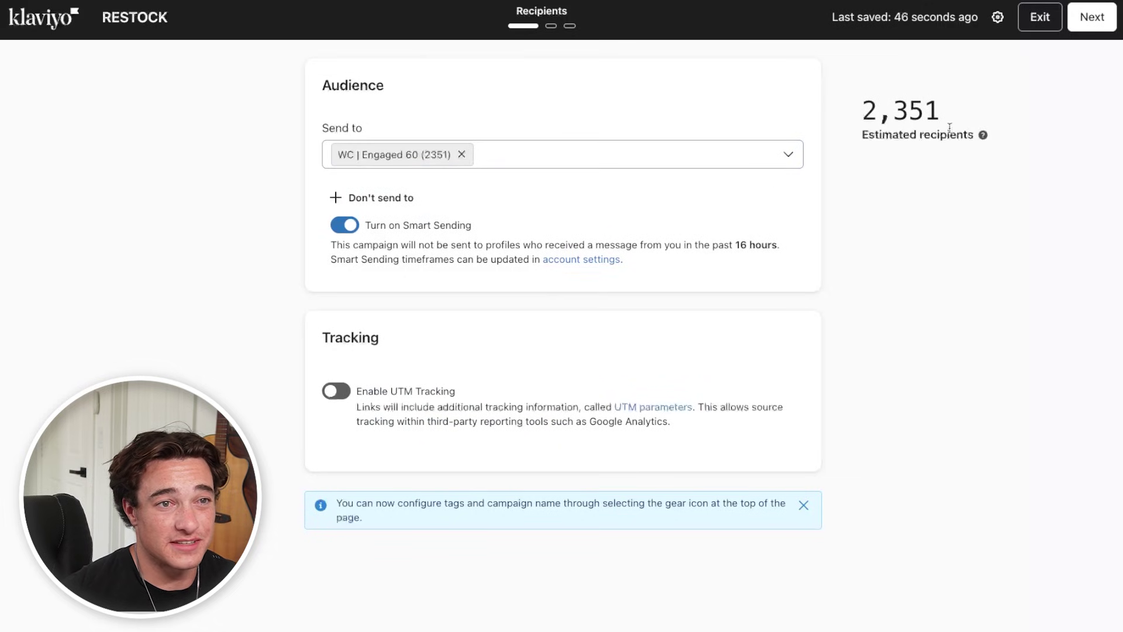
pyautogui.moveTo(949, 127); pyautogui.dragTo(858, 105)
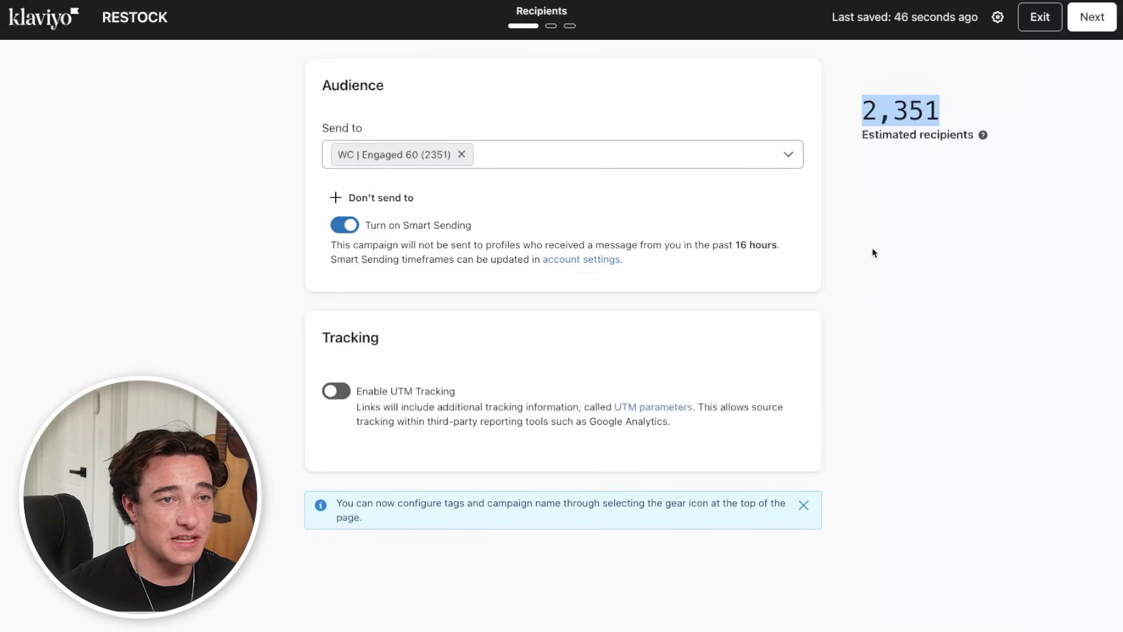
# Continue to the message stage and set the subject line to "Restock: New Favorites" and the preview text to "These went fast last time..."
pyautogui.click(1092, 17)
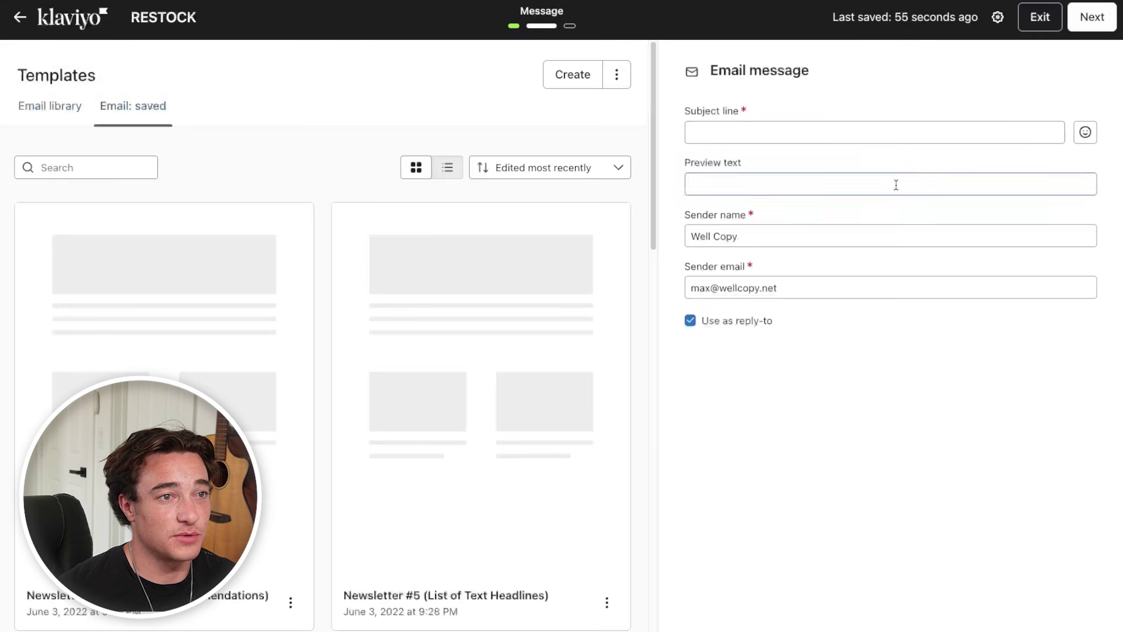
pyautogui.scroll(-10, 291, 308)
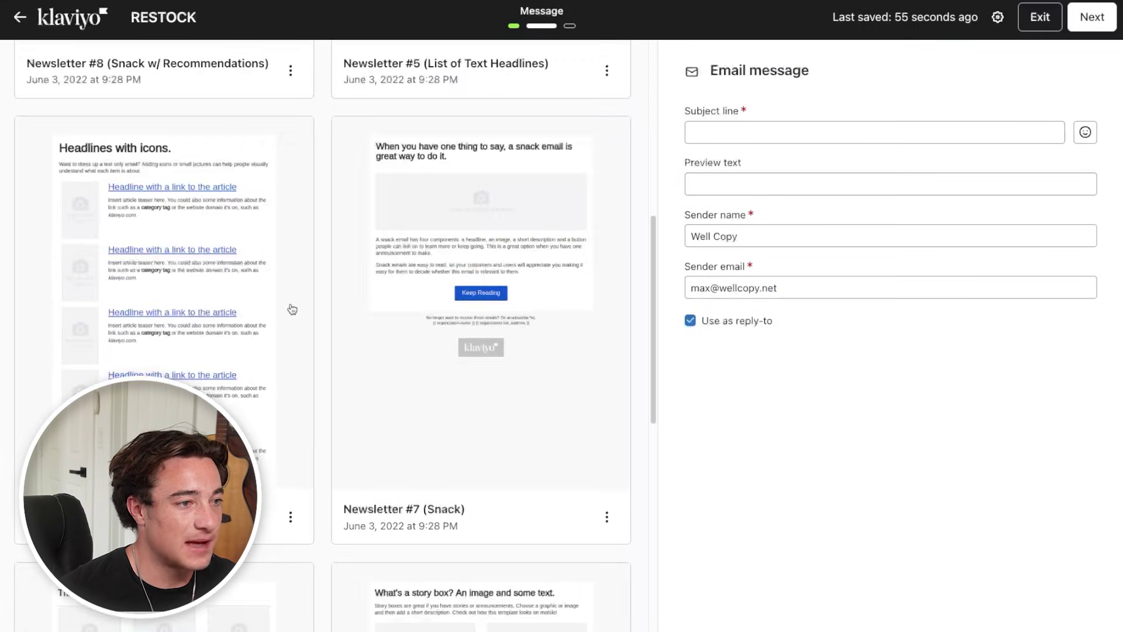
pyautogui.scroll(10, 291, 309)
pyautogui.click(765, 187)
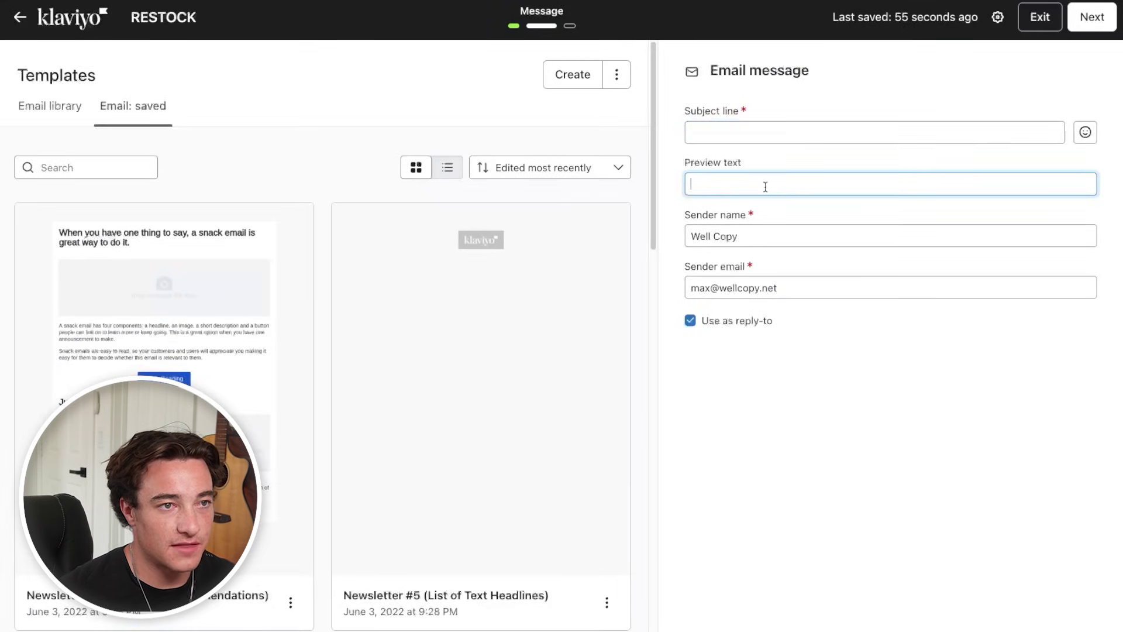
pyautogui.click(742, 138)
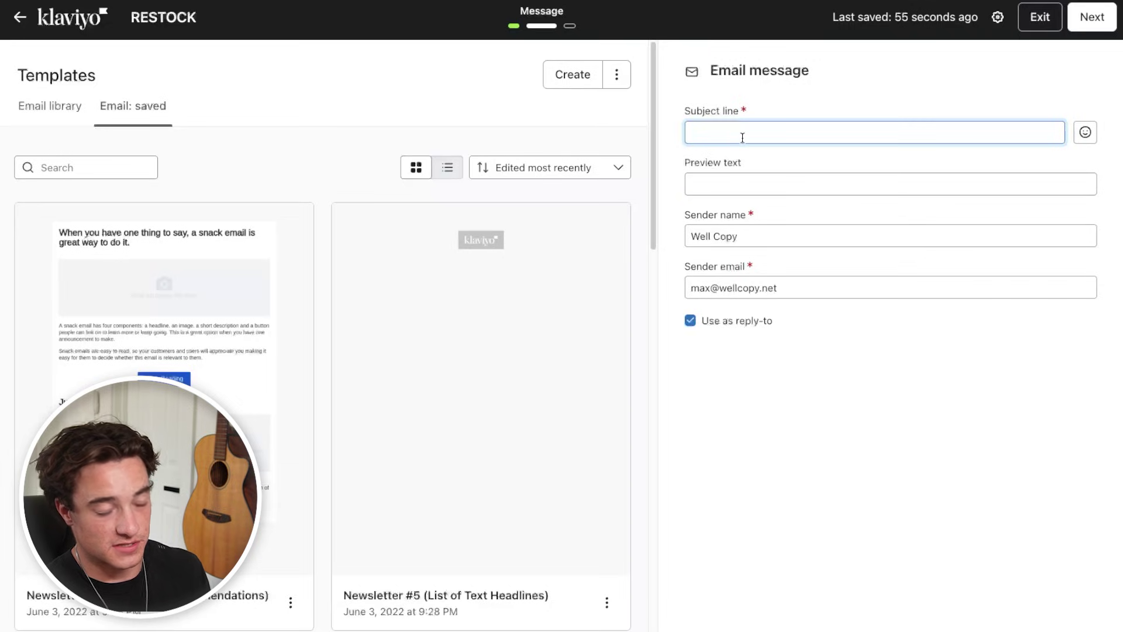
pyautogui.write('Restock')
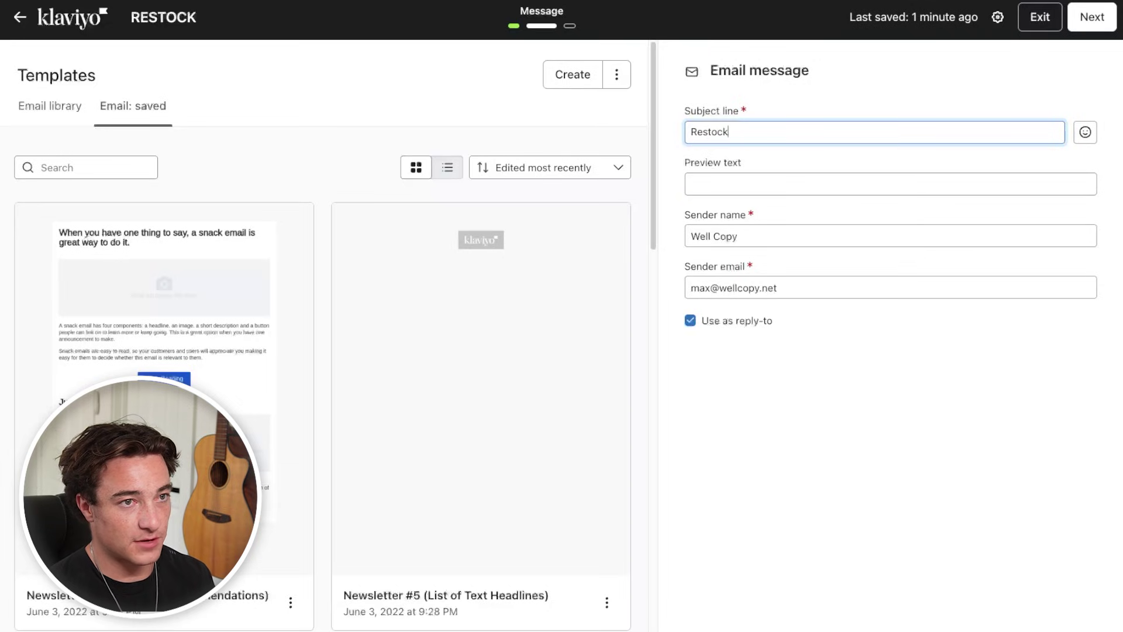
pyautogui.write(': New ')
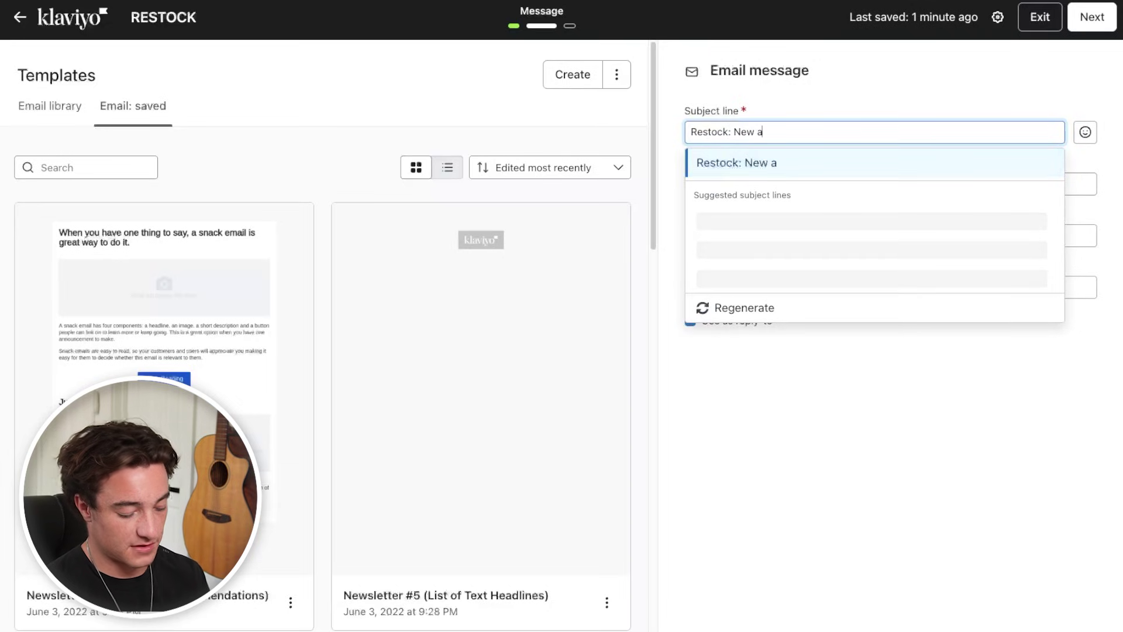
pyautogui.write('Favorites')
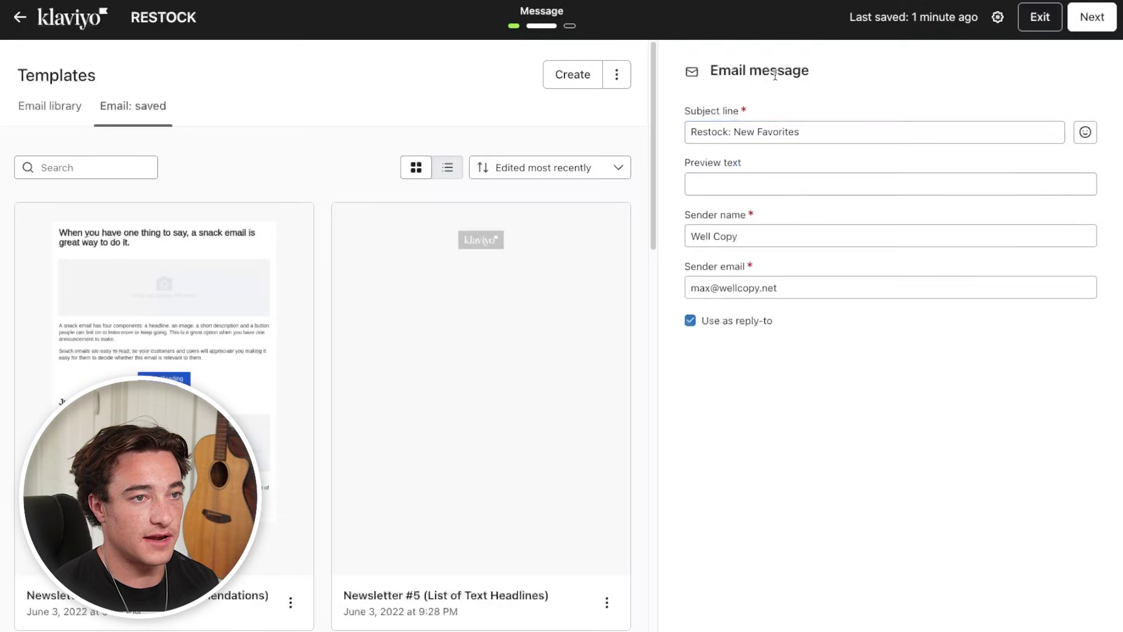
pyautogui.click(752, 180)
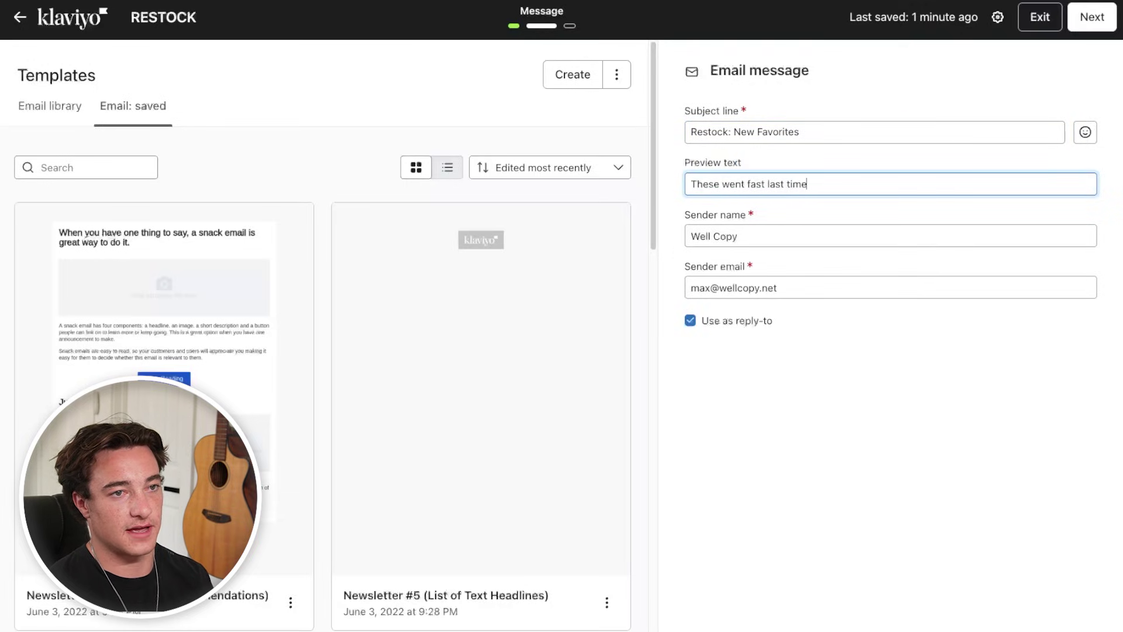
pyautogui.click(817, 327)
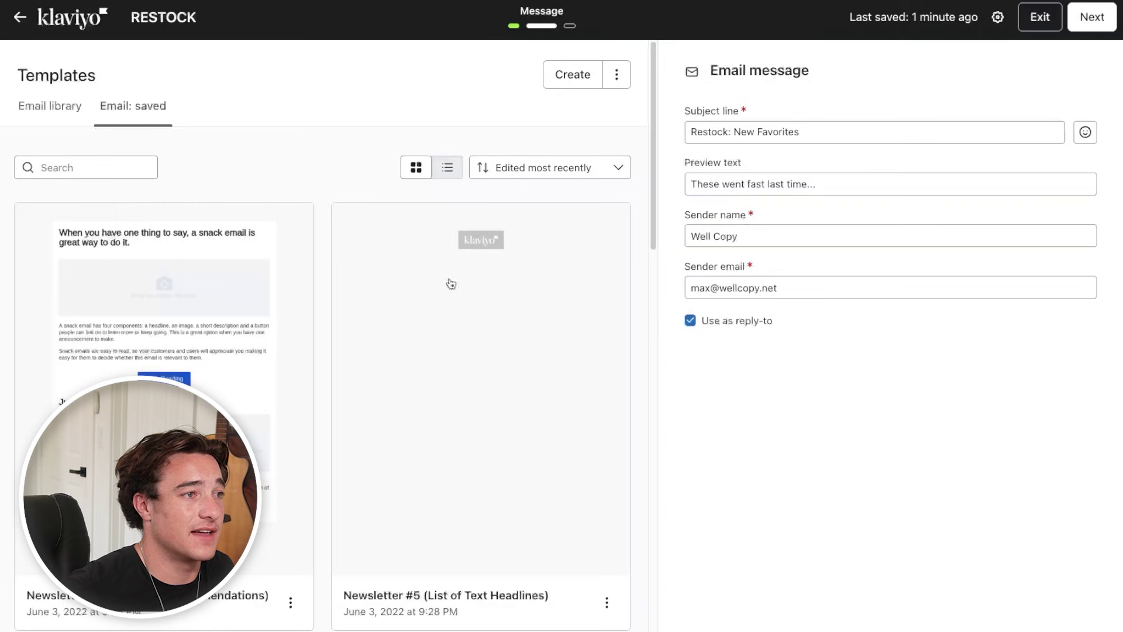
# Browse the saved email templates and the ready-made designs in the email library
pyautogui.scroll(-10, 196, 358)
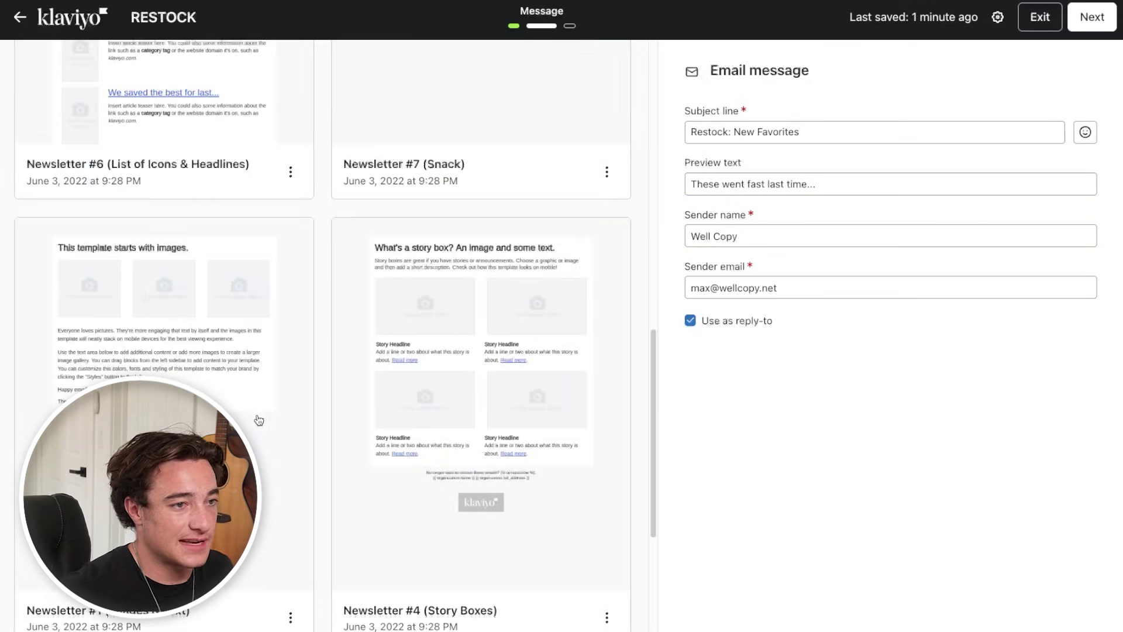
pyautogui.scroll(10, 286, 154)
pyautogui.click(51, 106)
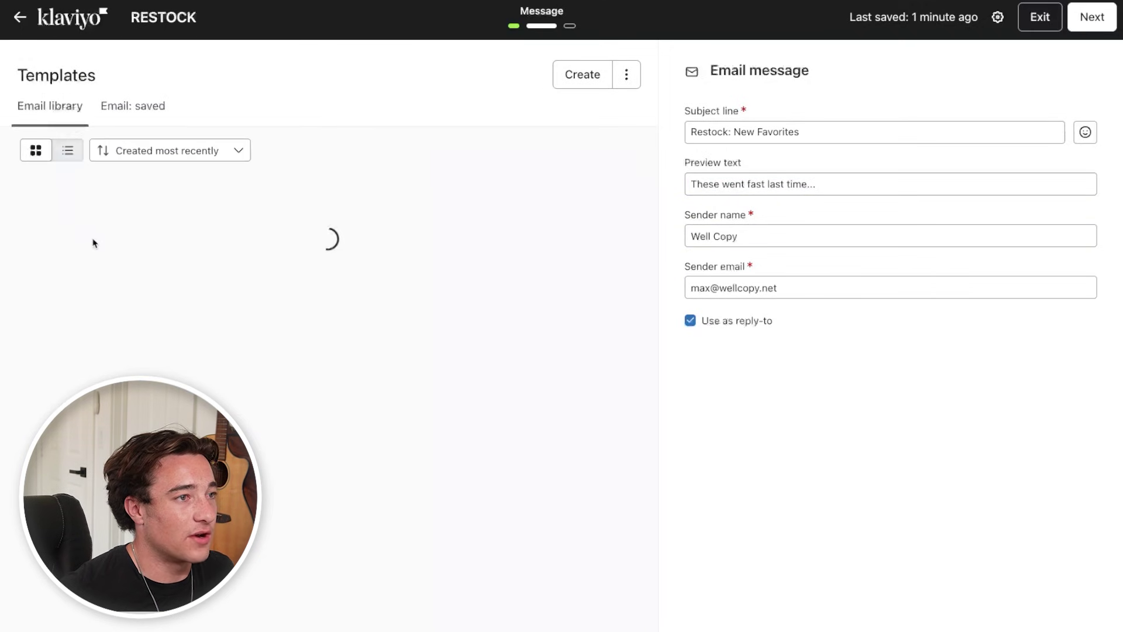
pyautogui.scroll(-5, 208, 372)
pyautogui.scroll(-5, 209, 372)
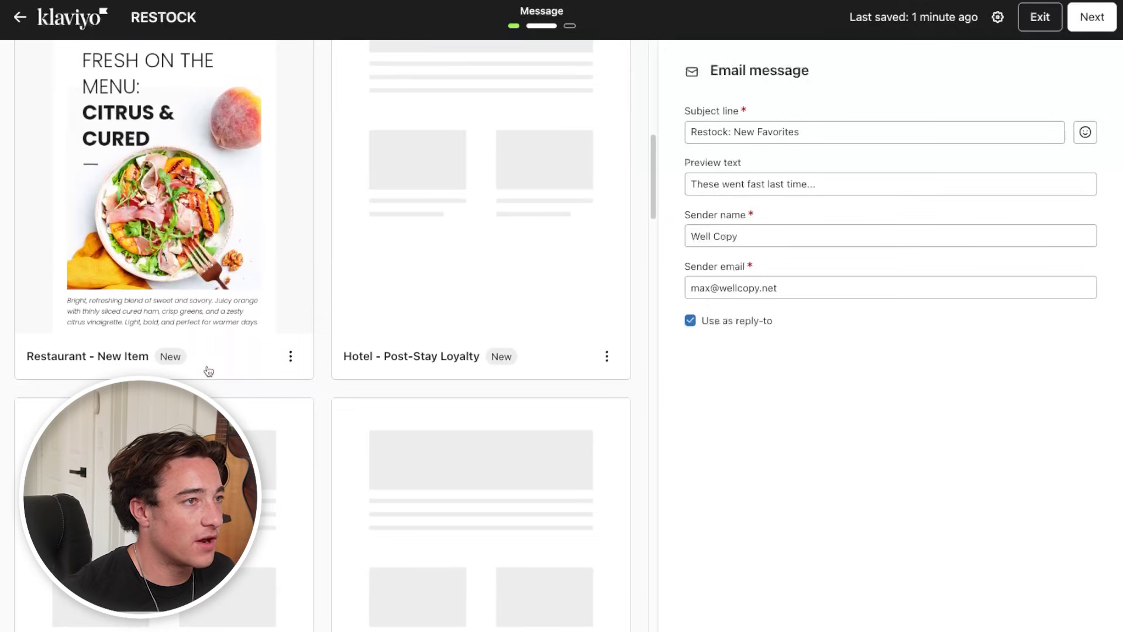
pyautogui.scroll(-4, 463, 431)
pyautogui.scroll(-15, 463, 431)
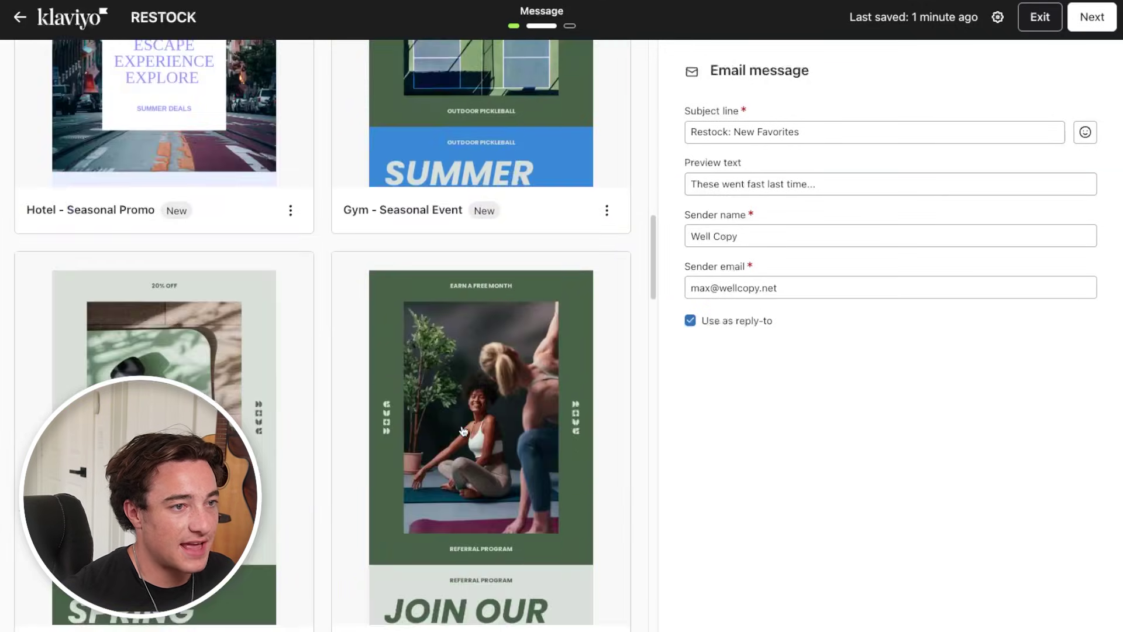
pyautogui.scroll(20, 464, 431)
# Create a new email design from scratch and add a text block directly below the logo header
pyautogui.click(591, 76)
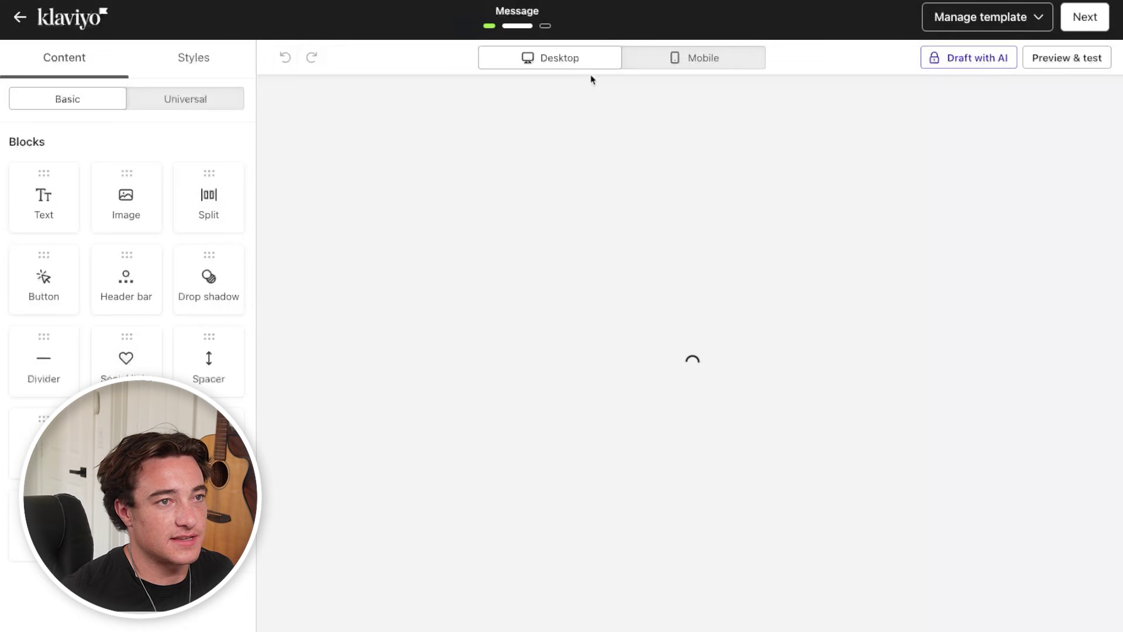
pyautogui.click(626, 220)
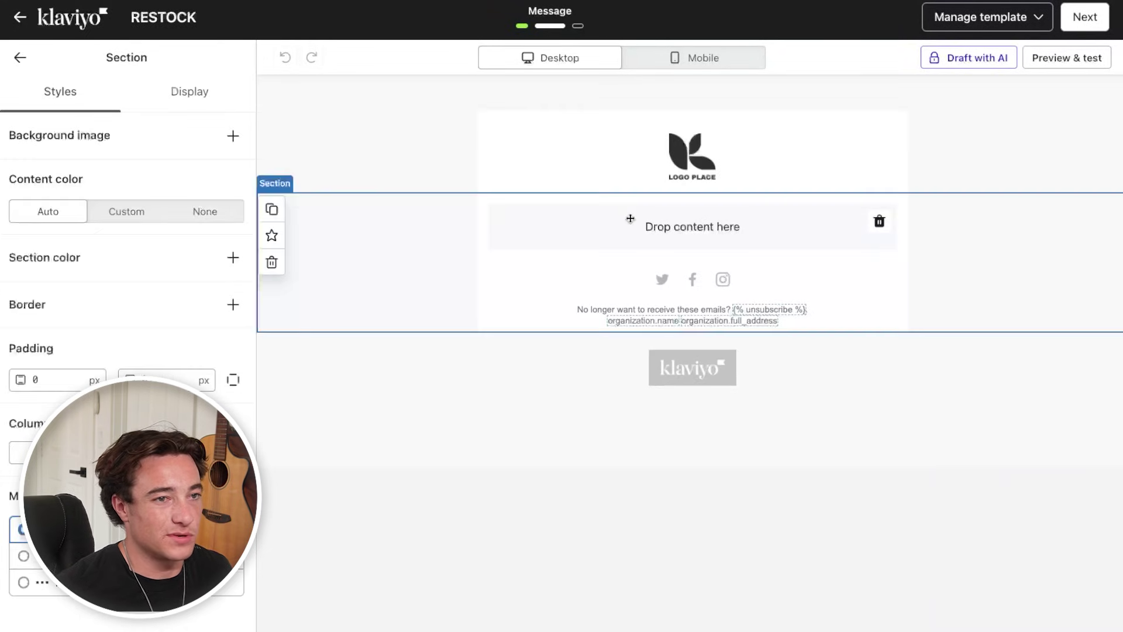
pyautogui.click(720, 169)
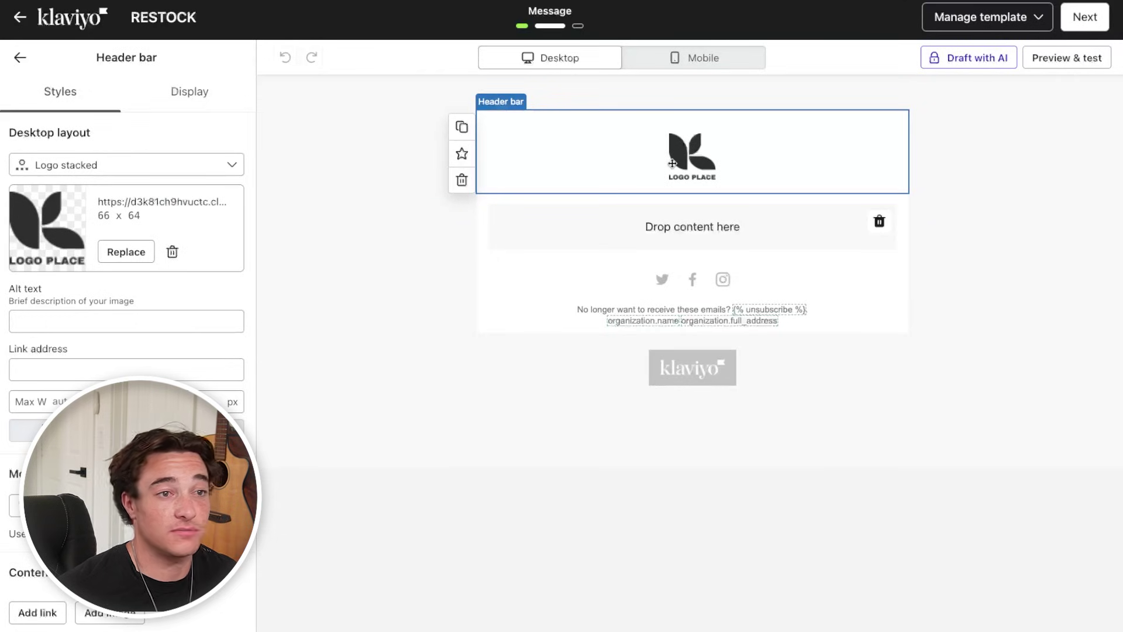
pyautogui.click(20, 57)
pyautogui.moveTo(82, 210); pyautogui.dragTo(643, 196)
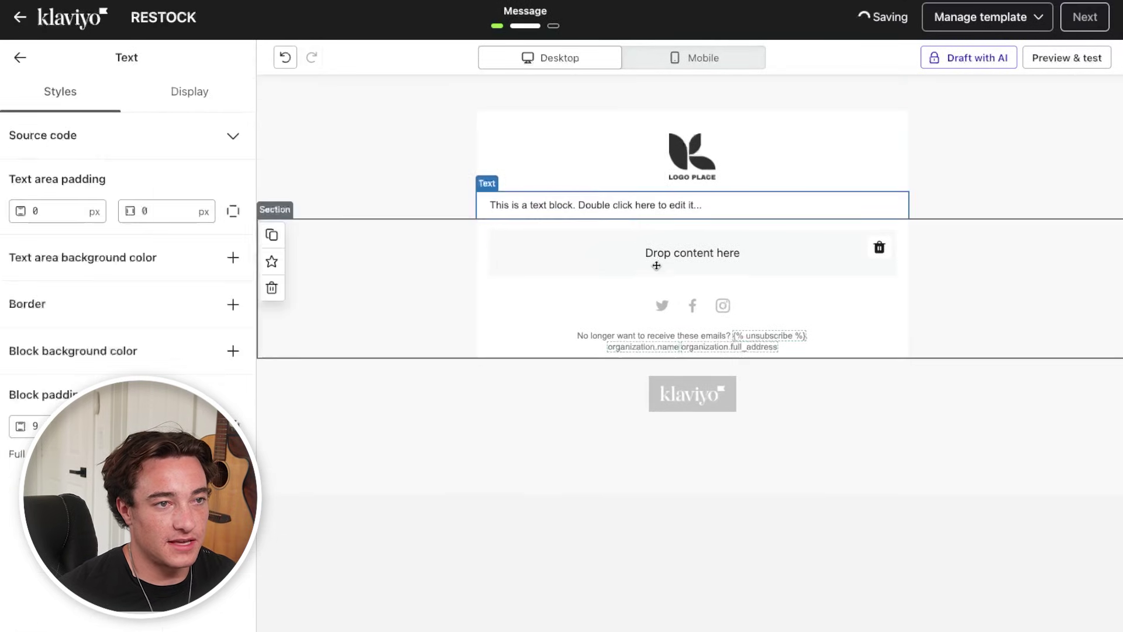
# Delete the section holding the empty content area, social links and unsubscribe footer, and add a button block below the text
pyautogui.doubleClick(539, 204)
pyautogui.click(271, 287)
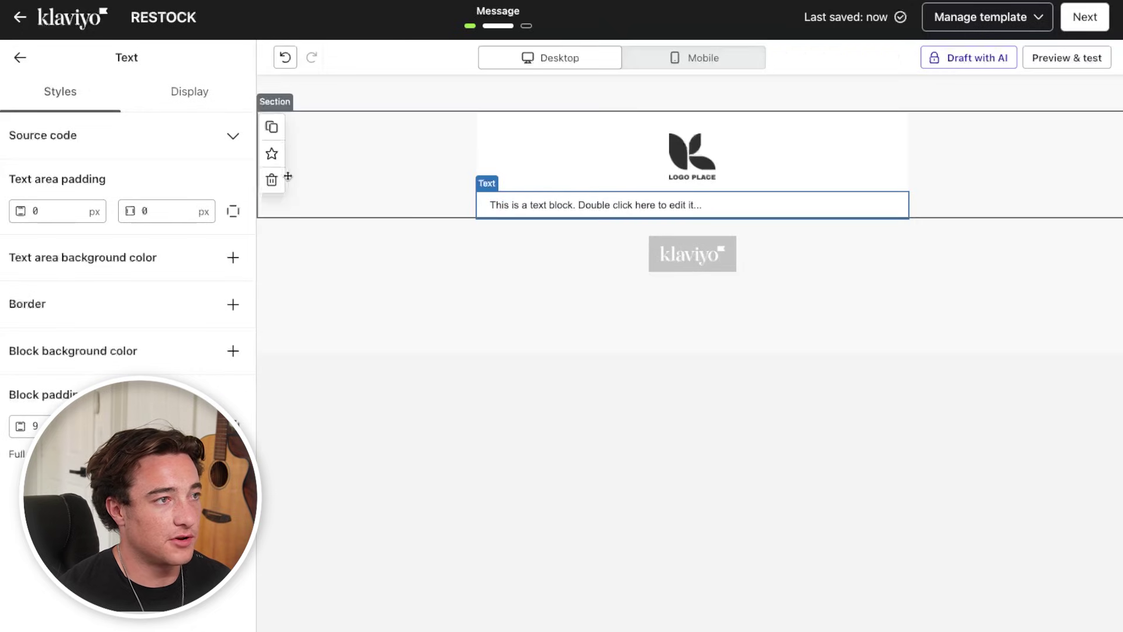
pyautogui.click(21, 57)
pyautogui.moveTo(47, 282); pyautogui.dragTo(738, 264)
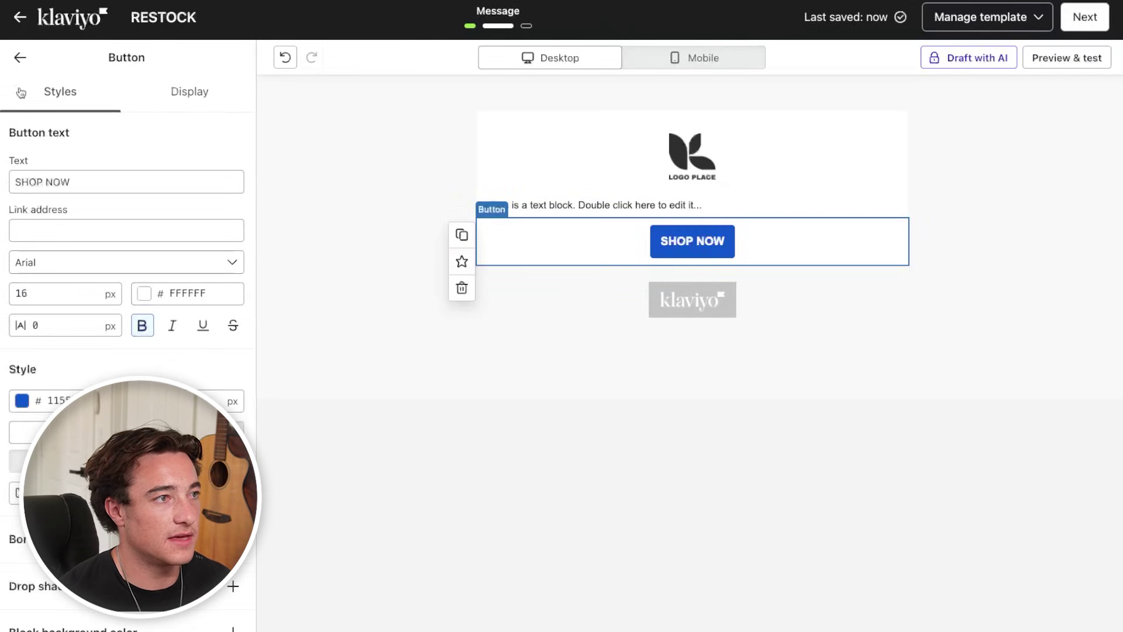
# Add an image block between the logo header and the text block, and select the placeholder text
pyautogui.click(21, 57)
pyautogui.moveTo(114, 210); pyautogui.dragTo(721, 205)
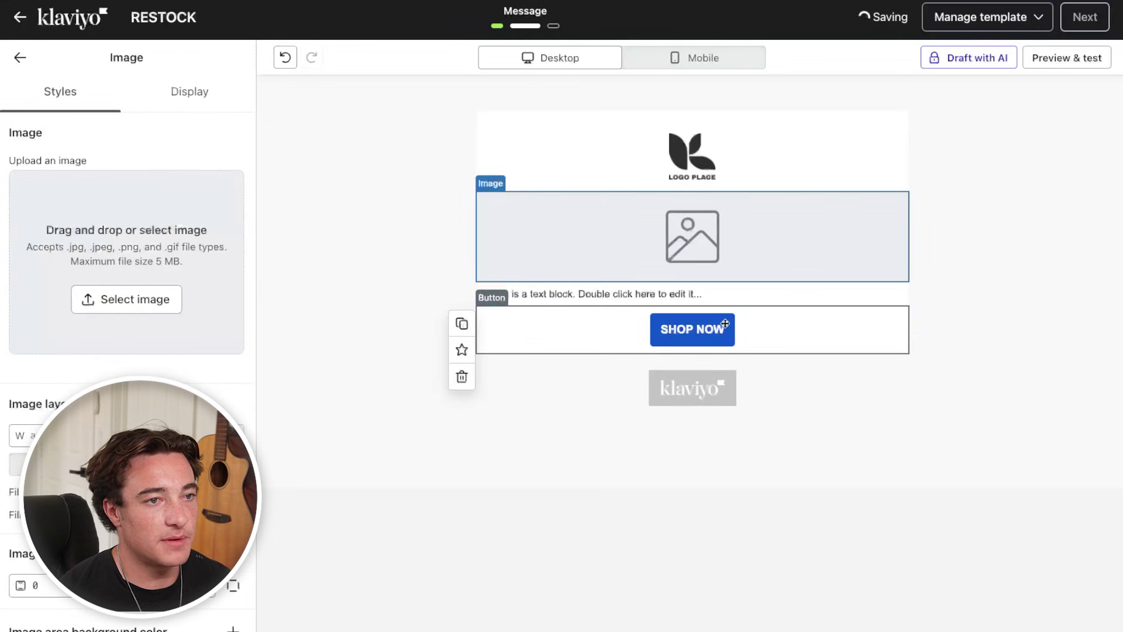
pyautogui.doubleClick(662, 294)
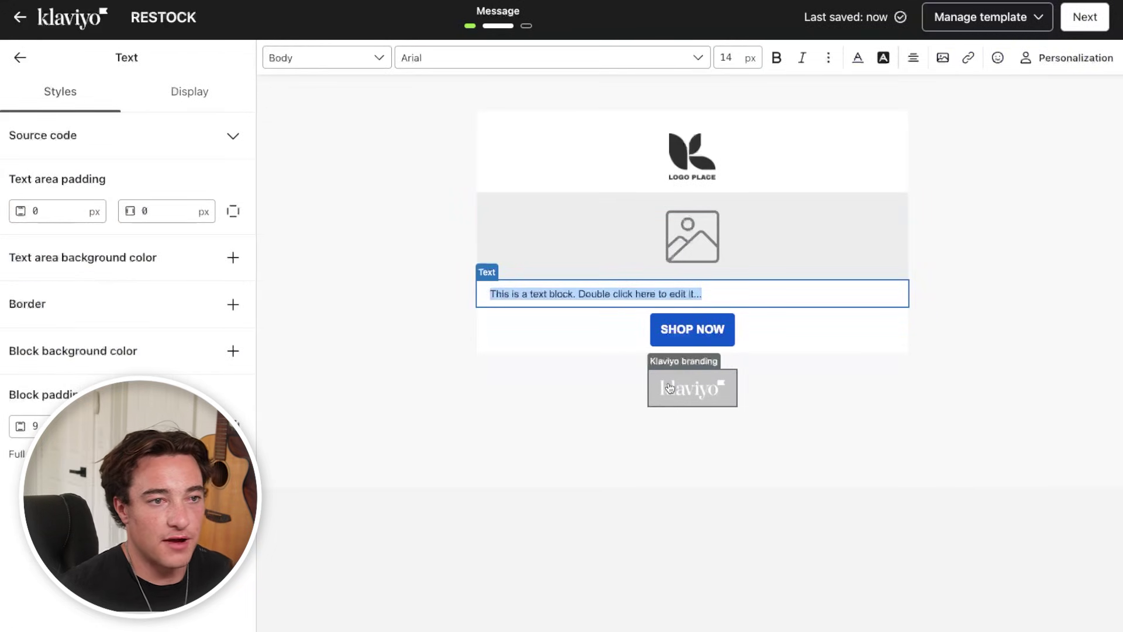
# Finish the design, fill in the preview text and the subject line "fwvrevf", and continue to the campaign review
pyautogui.click(1071, 18)
pyautogui.click(885, 136)
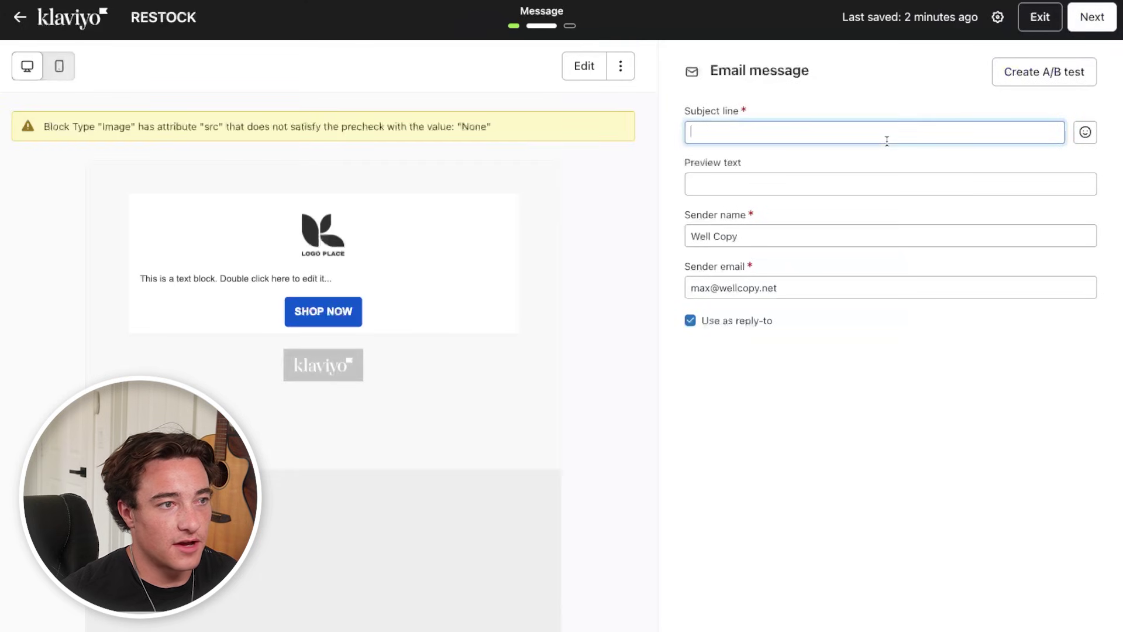
pyautogui.click(1091, 16)
pyautogui.click(858, 129)
pyautogui.write('Secret!')
pyautogui.click(799, 201)
pyautogui.write('cool')
pyautogui.click(1091, 17)
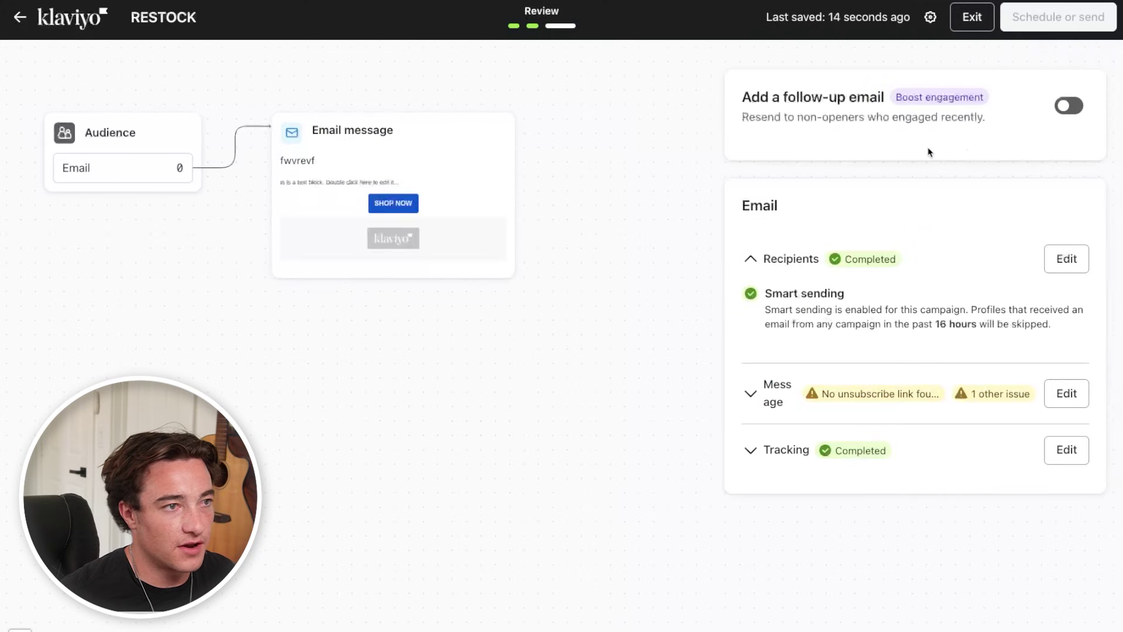
# Review the campaign's billing, recipients, message and tracking checks, and exit to the campaigns list
pyautogui.scroll(-4, 776, 383)
pyautogui.scroll(2, 1032, 54)
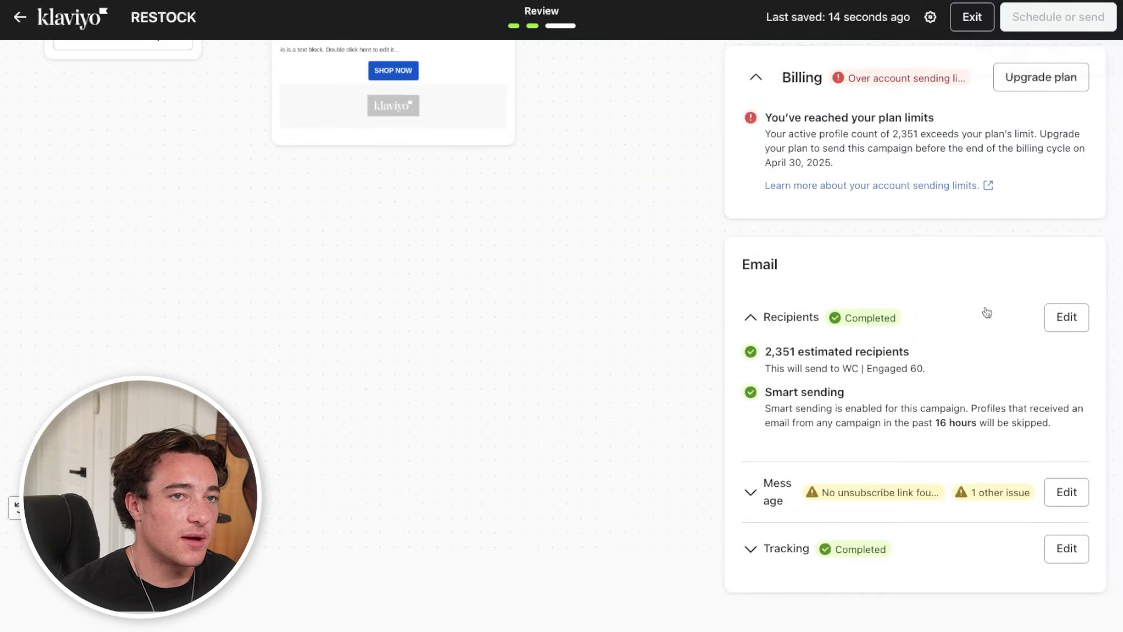
pyautogui.scroll(2, 986, 313)
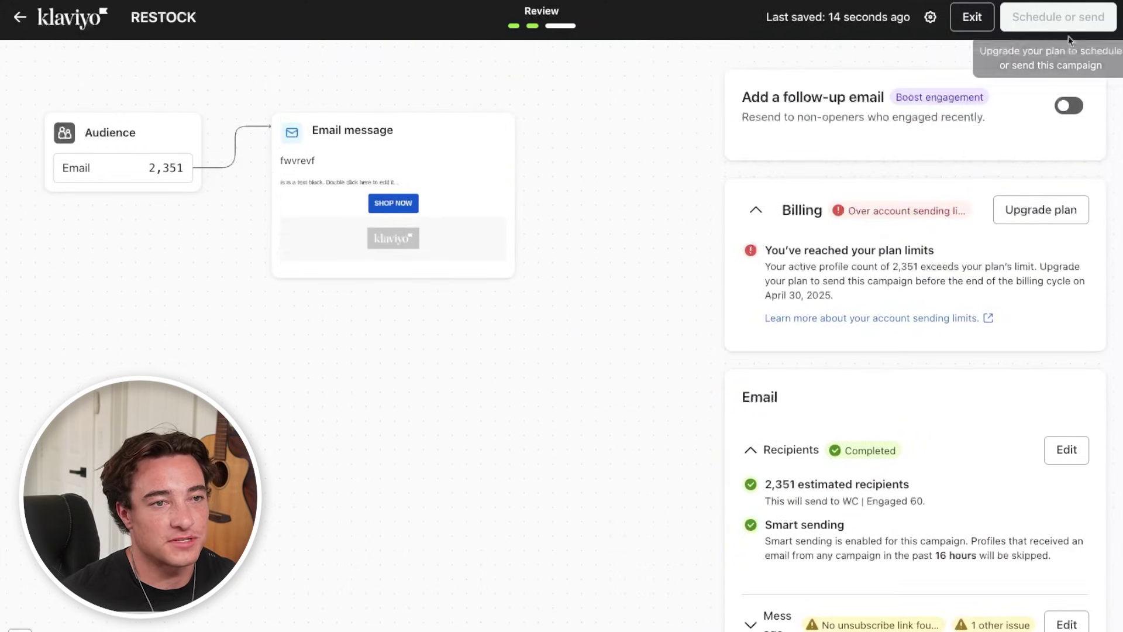
pyautogui.click(973, 13)
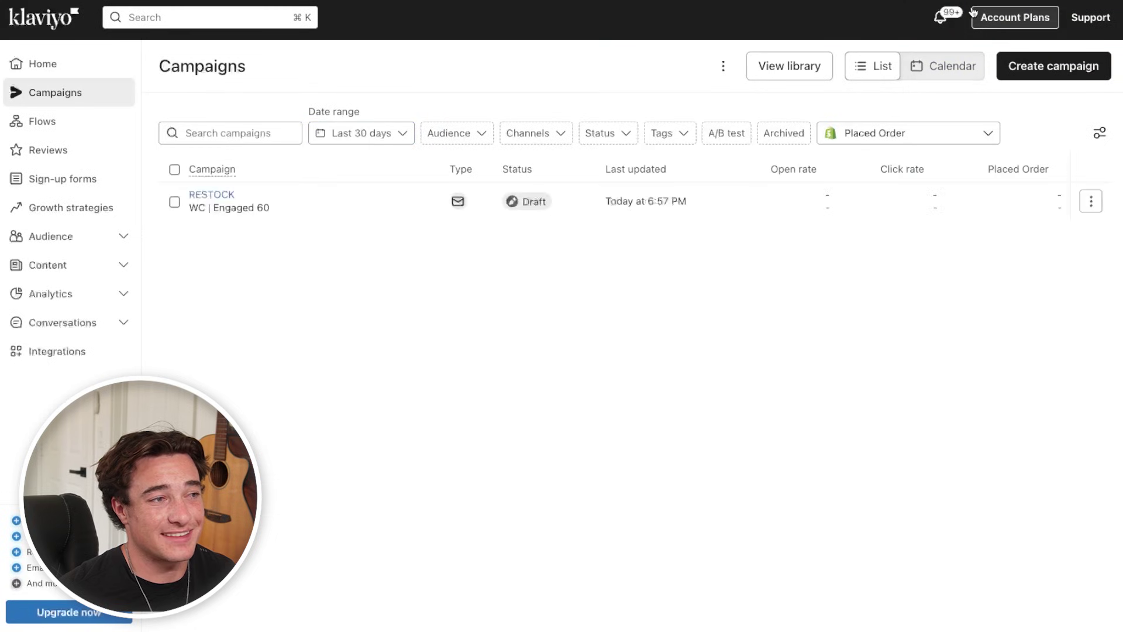
# Open the audience lists and segments, and start a new segment named "Engaged 60 Days"
pyautogui.click(125, 245)
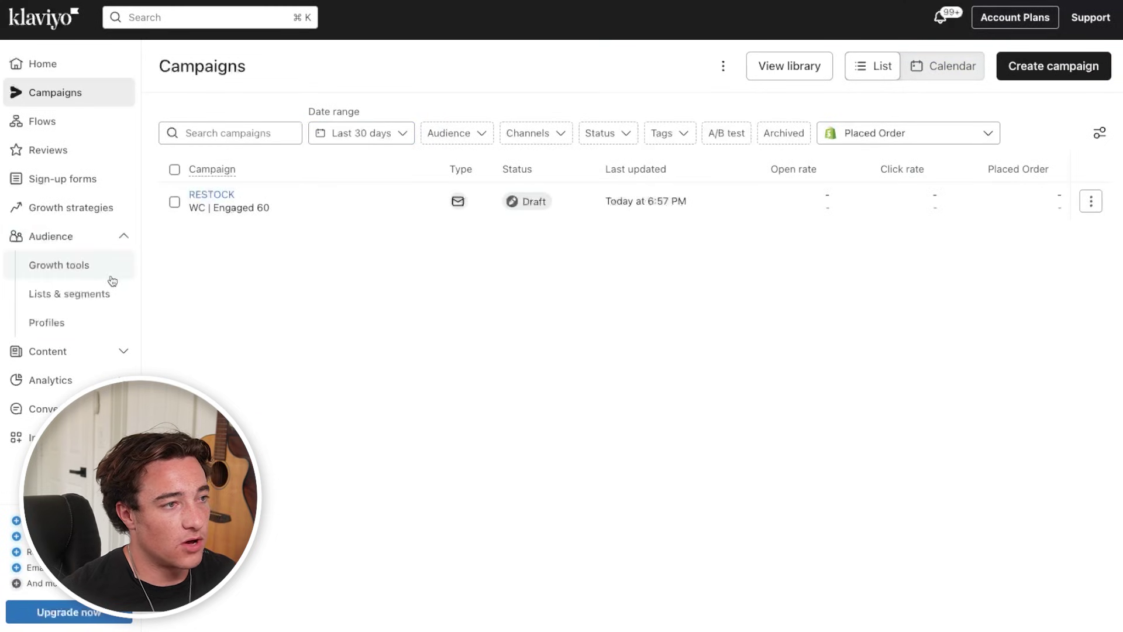
pyautogui.click(101, 294)
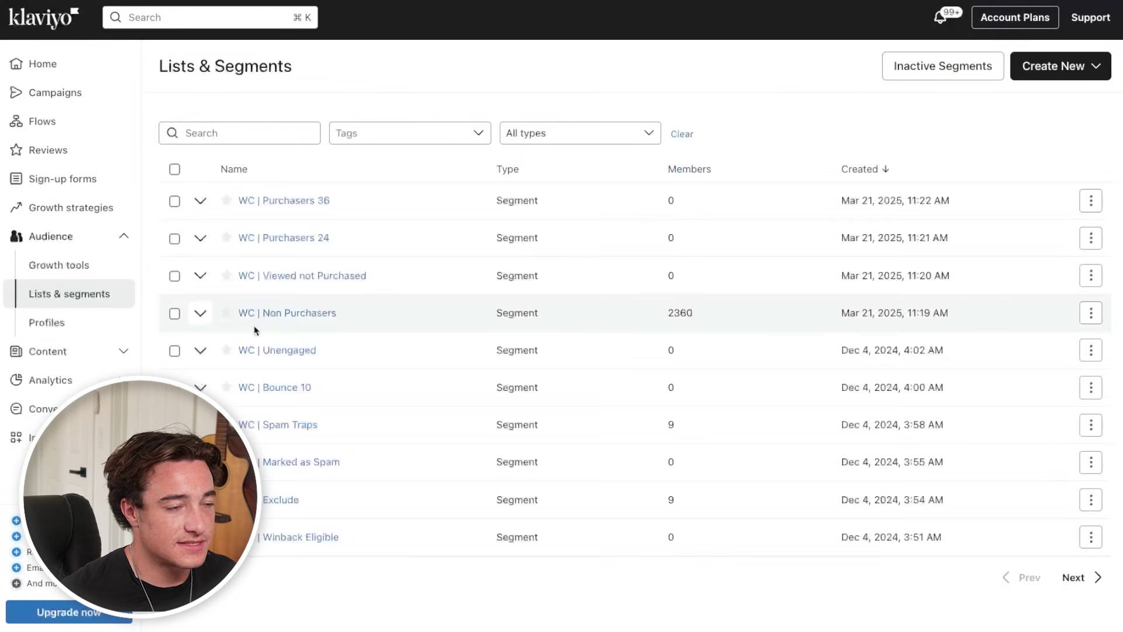
pyautogui.click(1052, 66)
pyautogui.click(1004, 150)
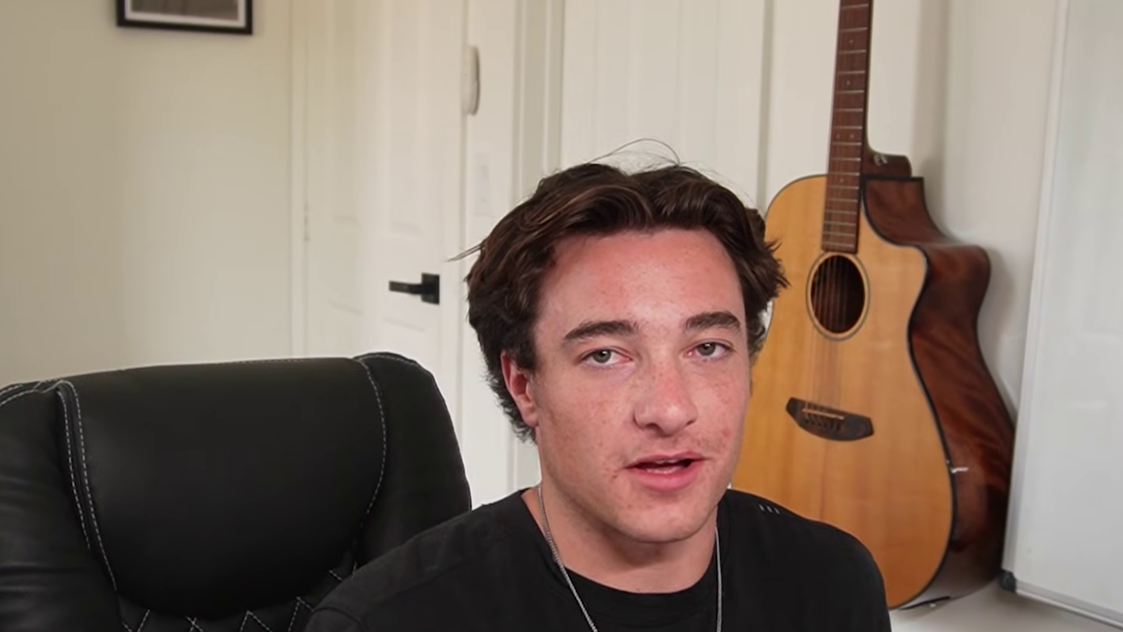
pyautogui.write('Engaged')
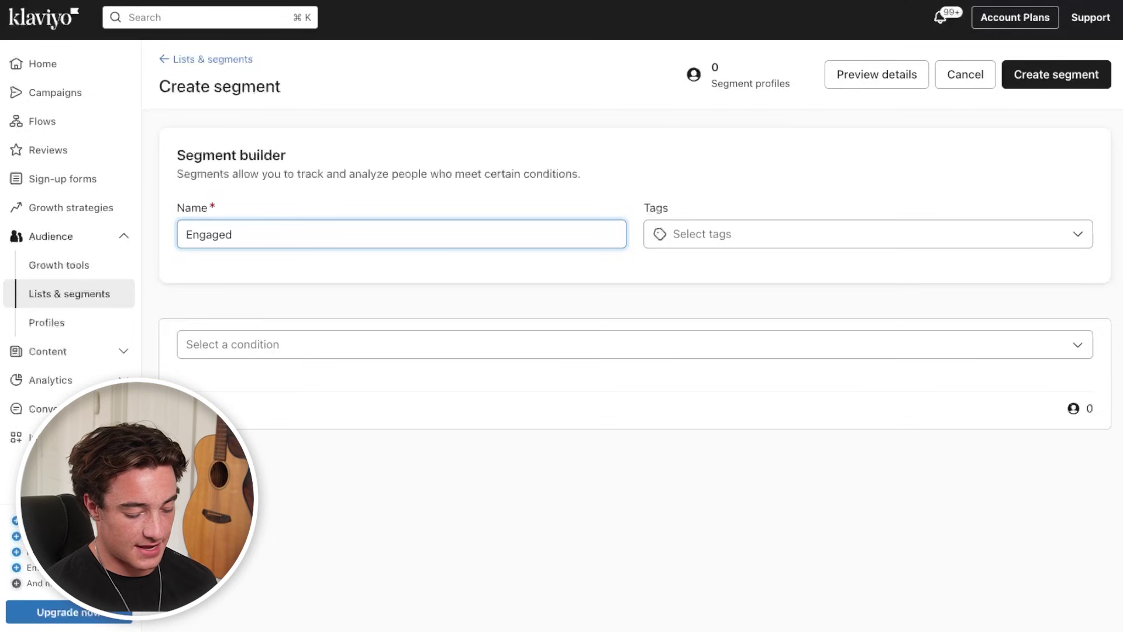
pyautogui.write(' 60 Days')
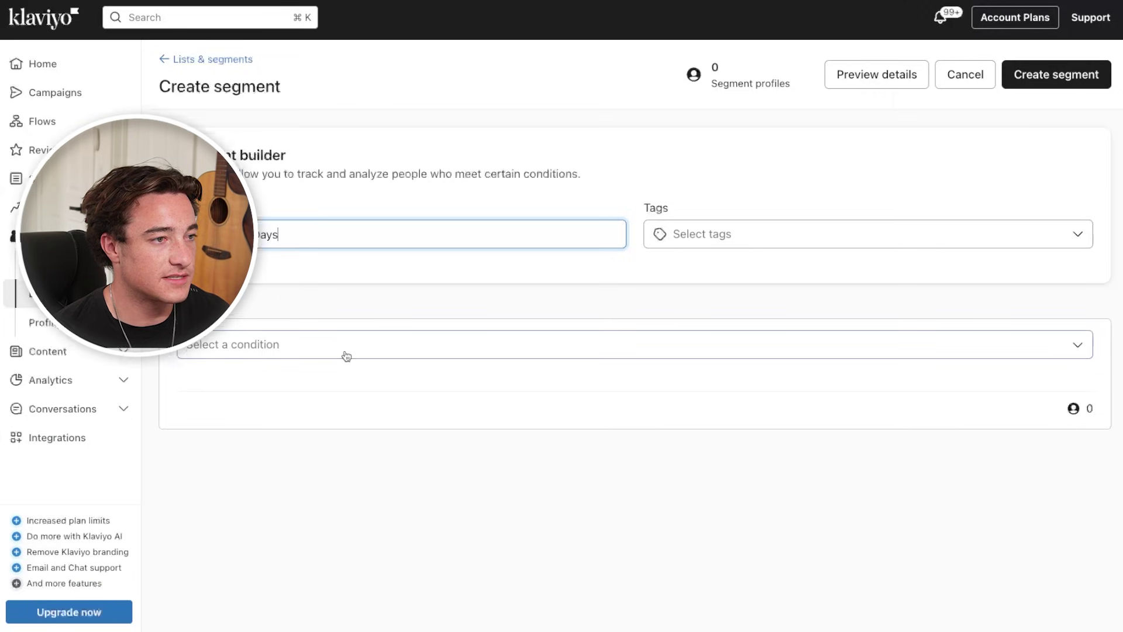
# Add a "What someone has done (or not done)" condition to the segment with Opened Email at least once as the event
pyautogui.click(346, 352)
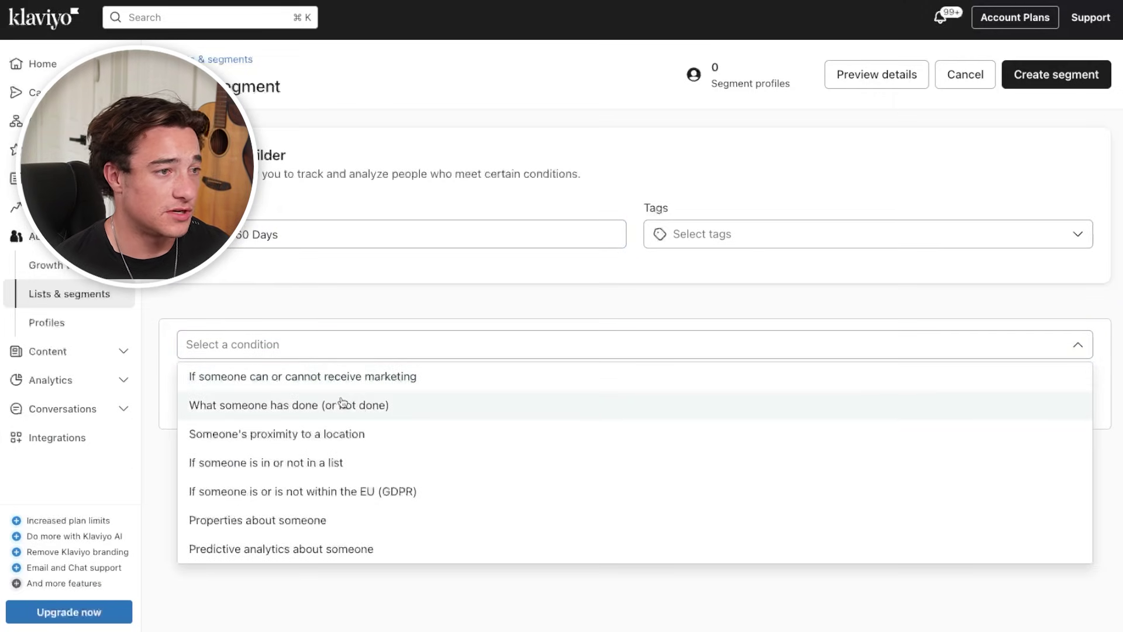
pyautogui.click(276, 405)
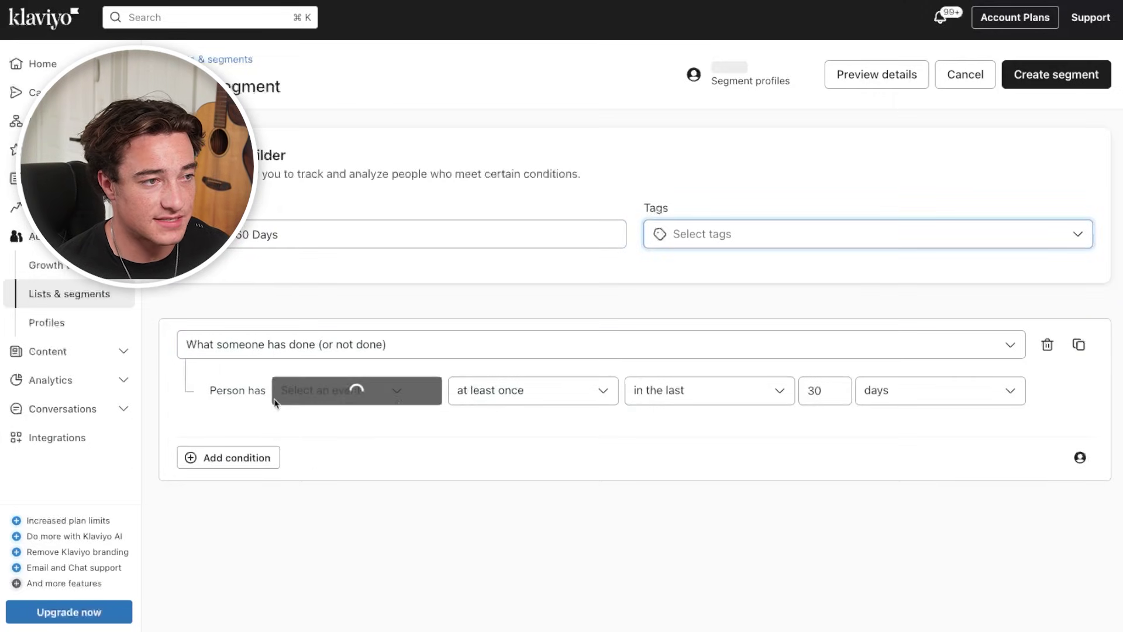
pyautogui.click(300, 397)
pyautogui.scroll(-3, 533, 389)
pyautogui.scroll(-2, 534, 389)
pyautogui.write('opene')
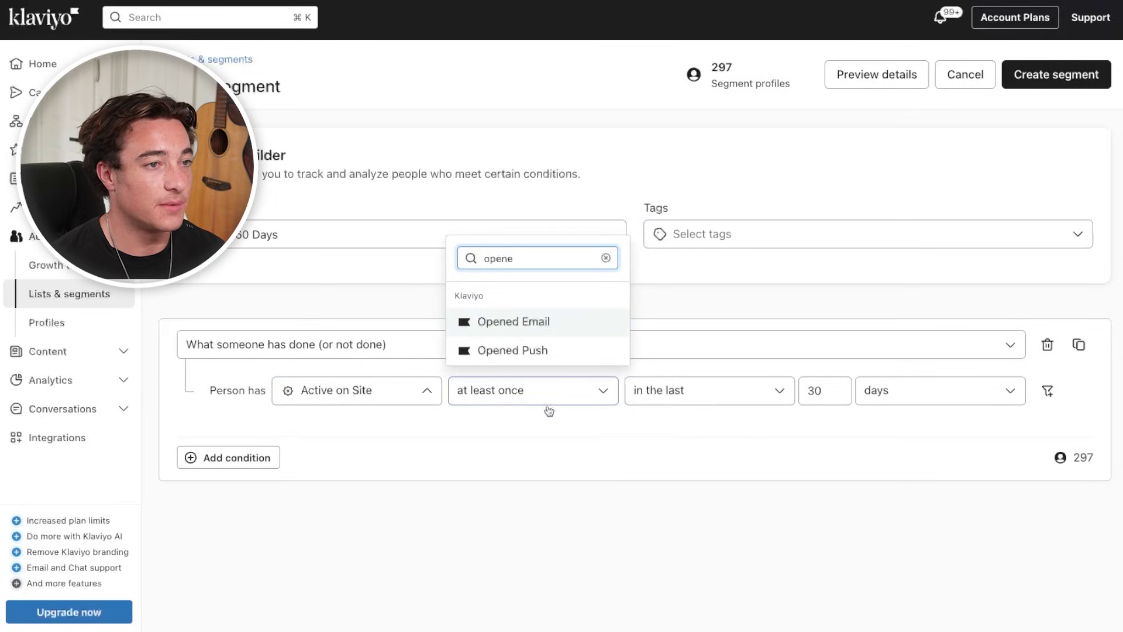
pyautogui.click(555, 326)
# Set the Opened Email condition's time range to the last 60 days and create the segment
pyautogui.press('Tab')
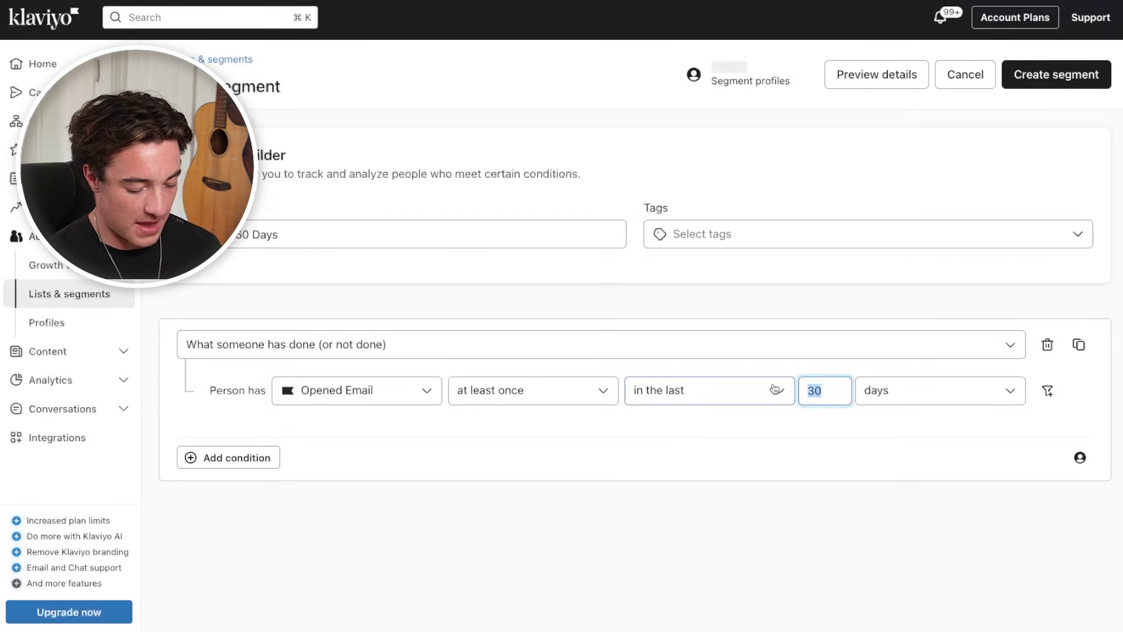
pyautogui.write('609')
pyautogui.click(1055, 77)
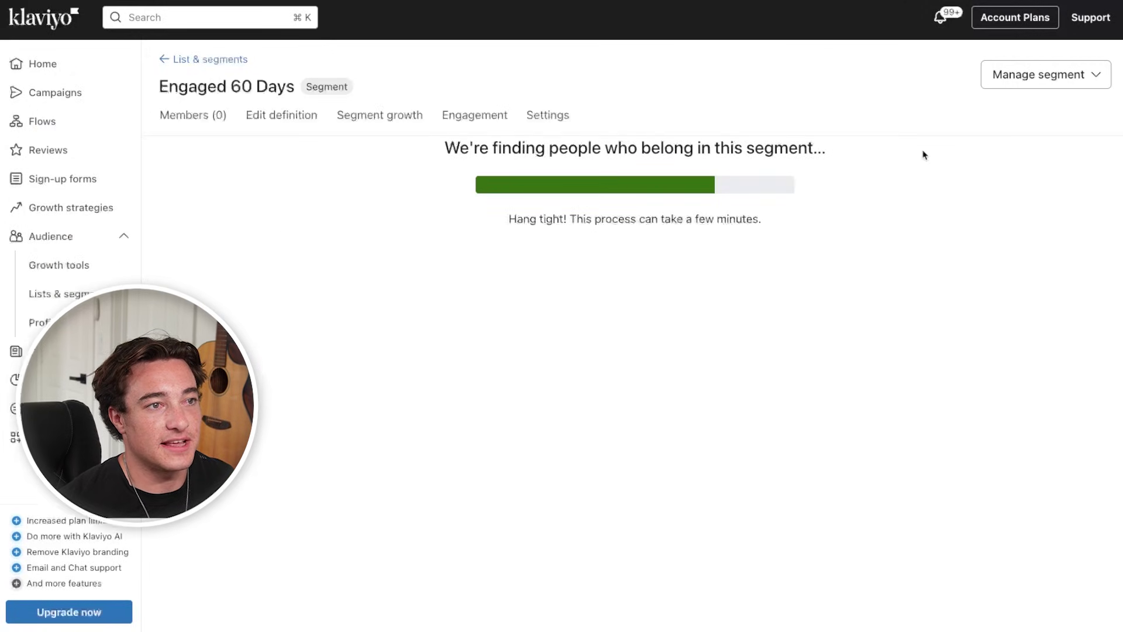
# Return to the lists and segments overview, show the Engaged 60 Days segment's definition and star the segment
pyautogui.click(210, 60)
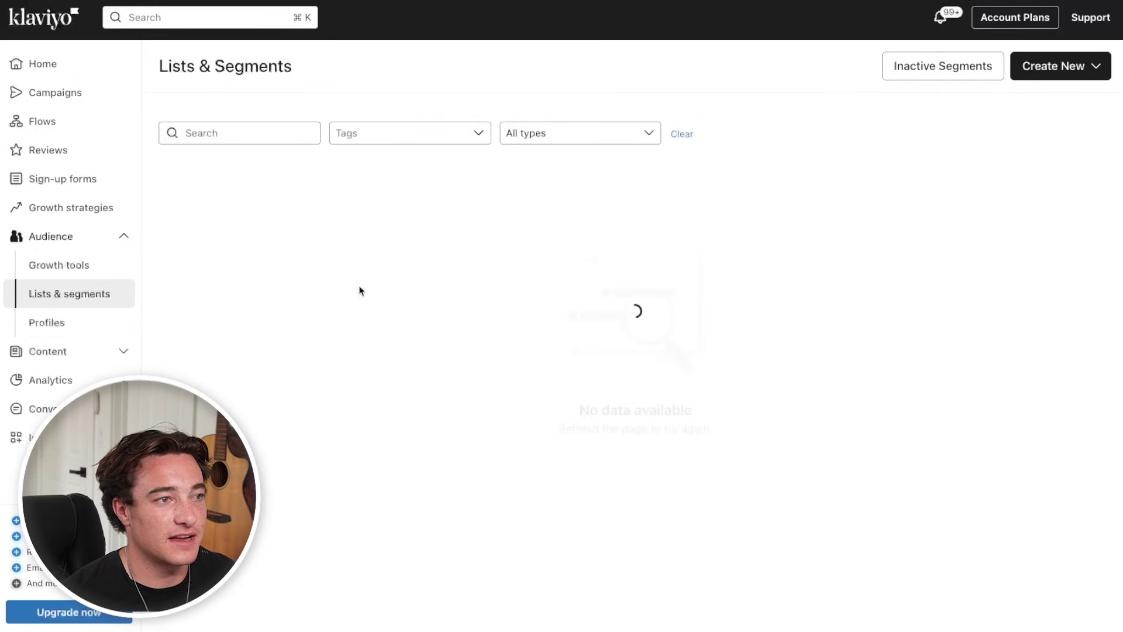
pyautogui.click(200, 202)
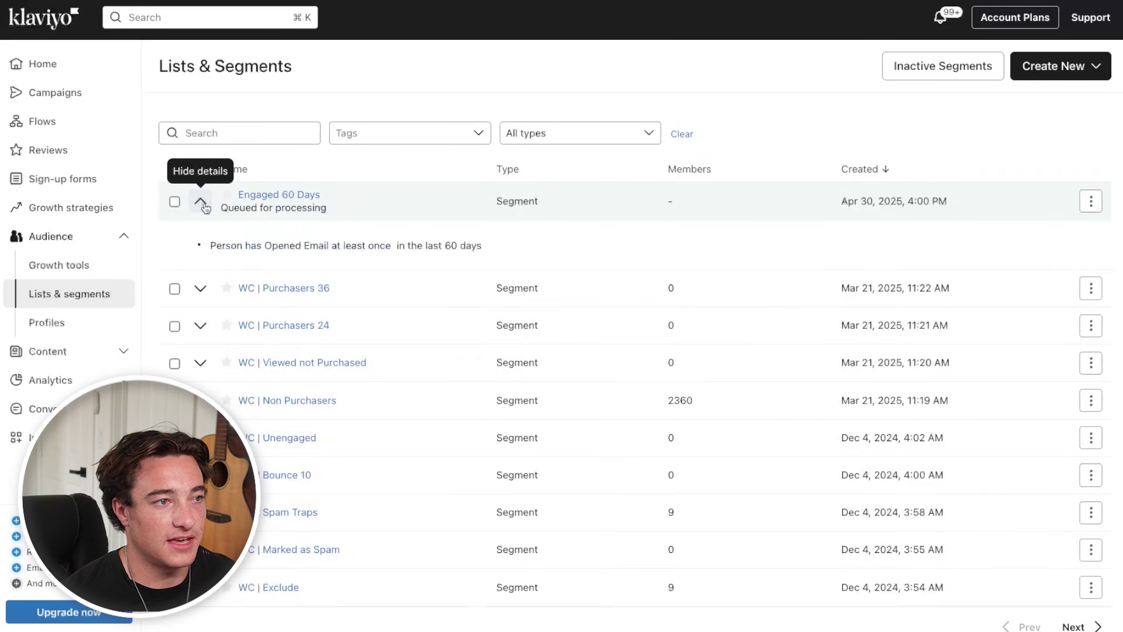
pyautogui.moveTo(537, 248); pyautogui.dragTo(223, 205)
pyautogui.click(226, 194)
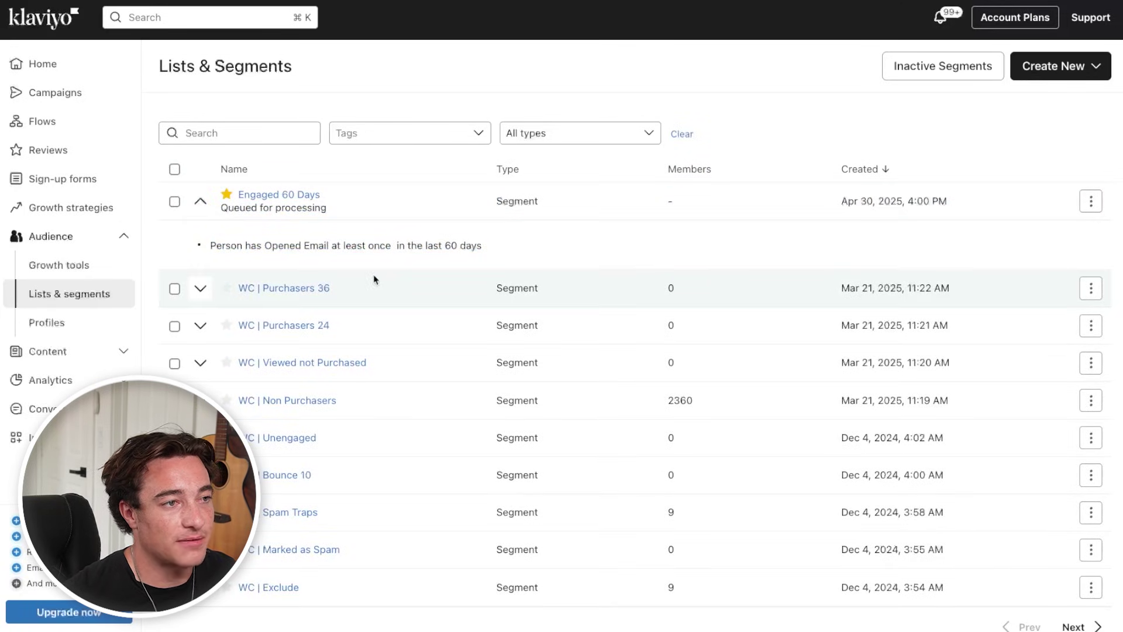
# Examine the conditions that define the WC | Purchasers 36 and WC | Viewed not Purchased segments
pyautogui.click(197, 291)
pyautogui.moveTo(499, 338); pyautogui.dragTo(186, 344)
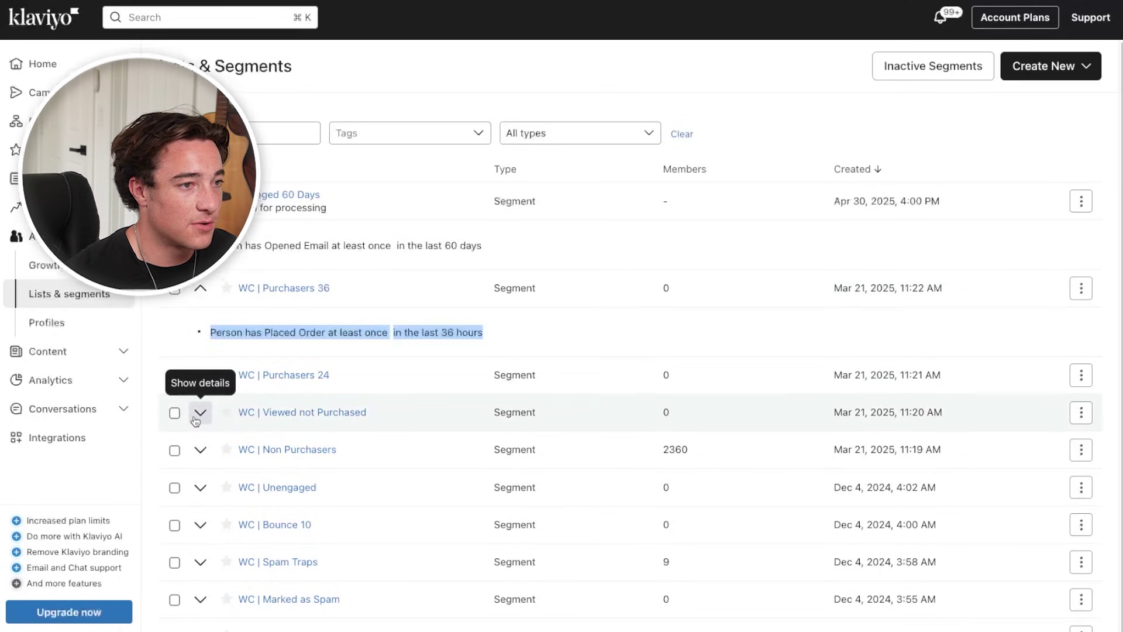
pyautogui.click(200, 412)
pyautogui.moveTo(500, 503); pyautogui.dragTo(190, 460)
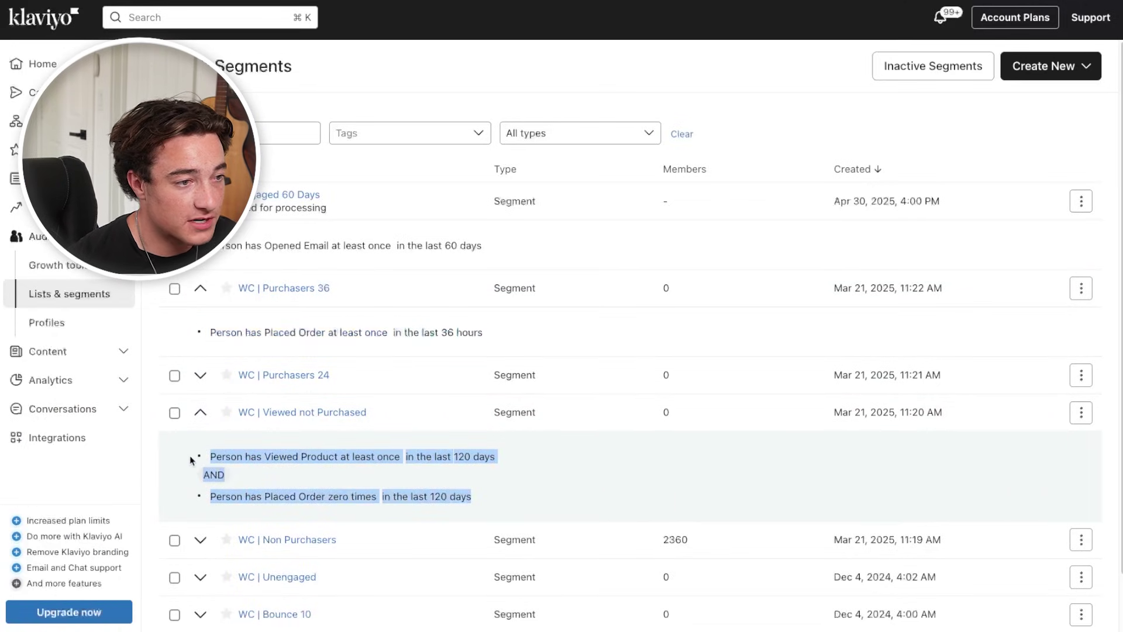
# Examine the email activity conditions of the WC | Unengaged segment and show the details of WC | Bounce 10
pyautogui.scroll(-2, 330, 485)
pyautogui.click(200, 450)
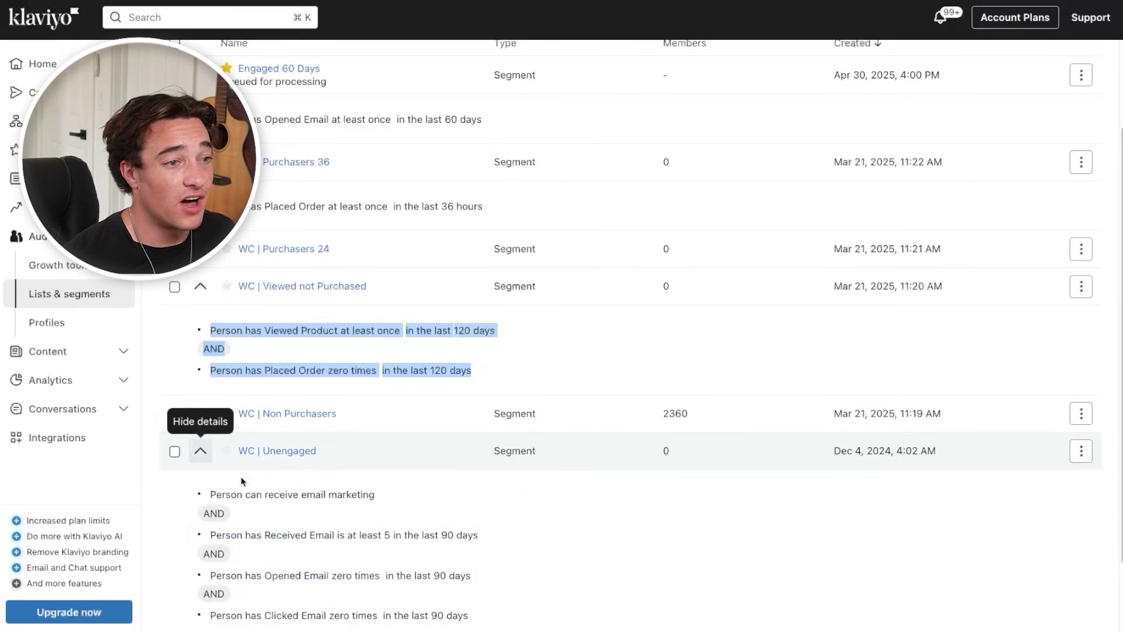
pyautogui.moveTo(519, 531); pyautogui.dragTo(308, 534)
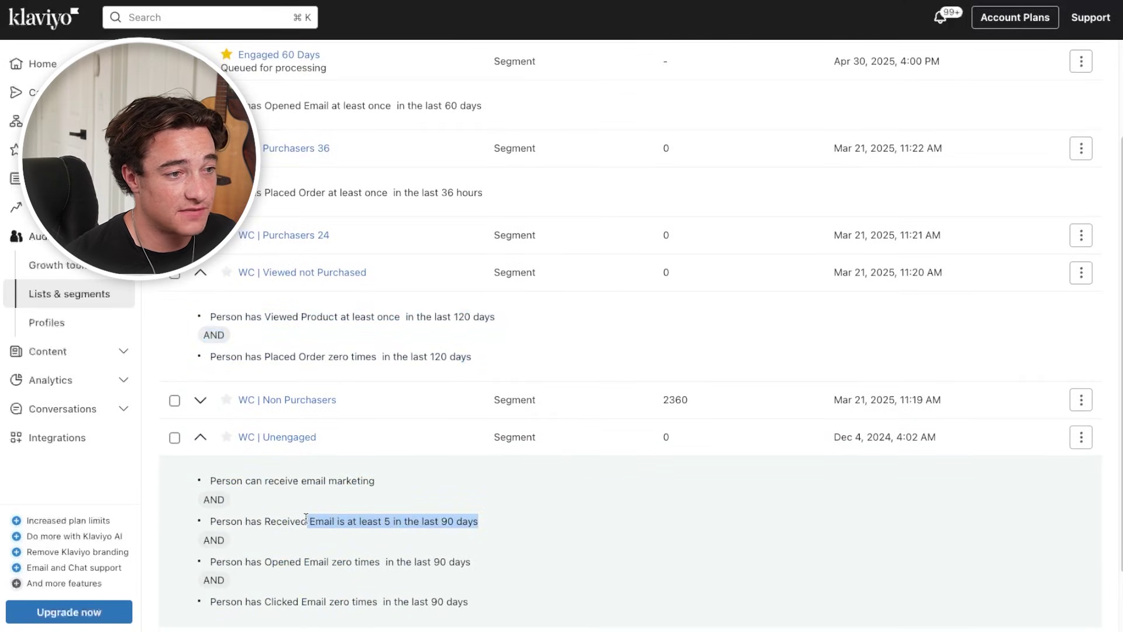
pyautogui.scroll(-2, 343, 559)
pyautogui.moveTo(473, 495); pyautogui.dragTo(325, 465)
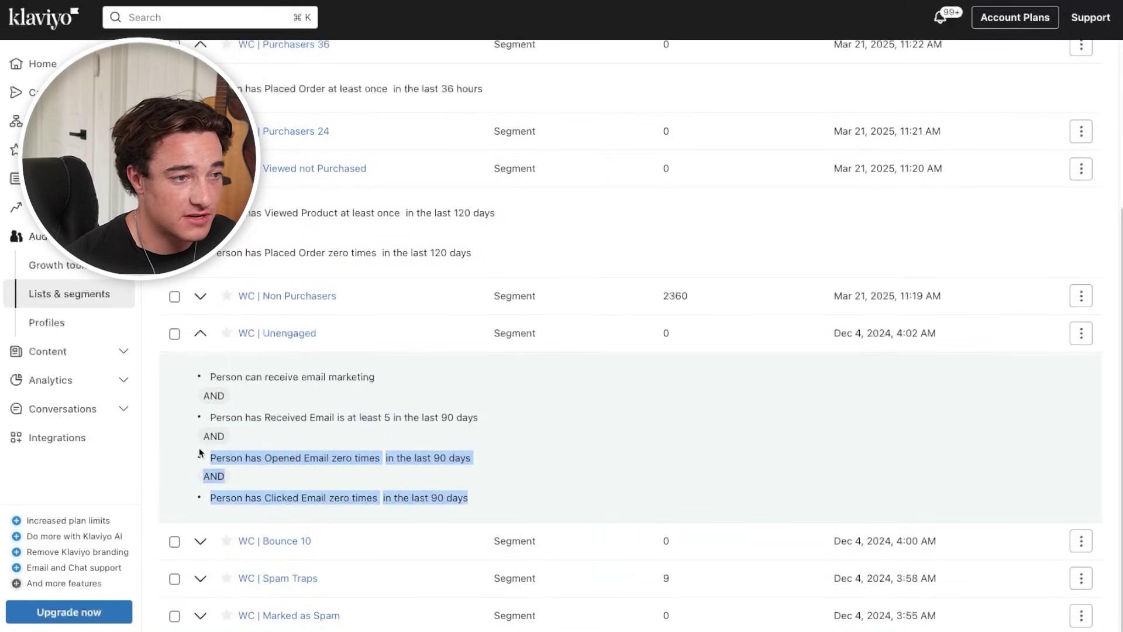
pyautogui.scroll(-1, 206, 477)
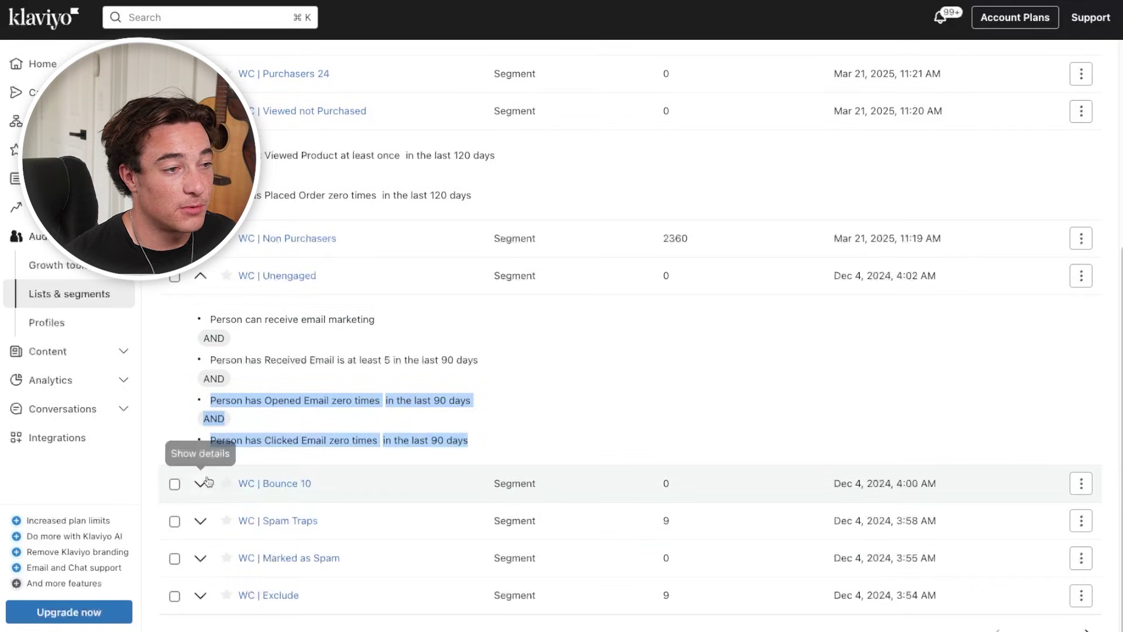
pyautogui.click(201, 482)
pyautogui.scroll(4, 320, 595)
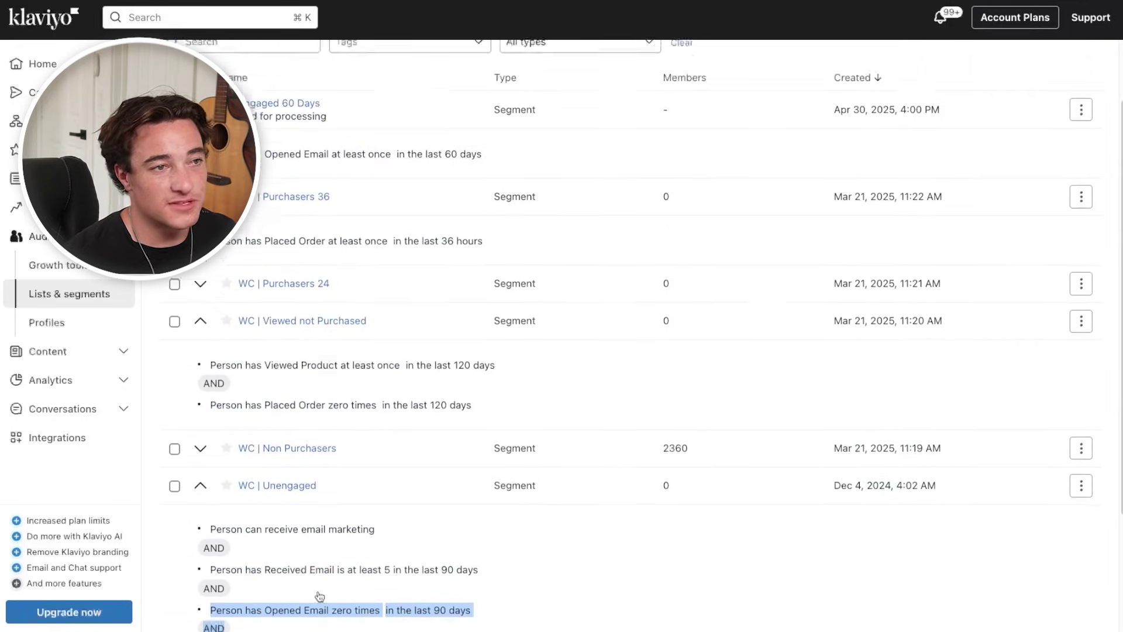
pyautogui.scroll(2, 319, 596)
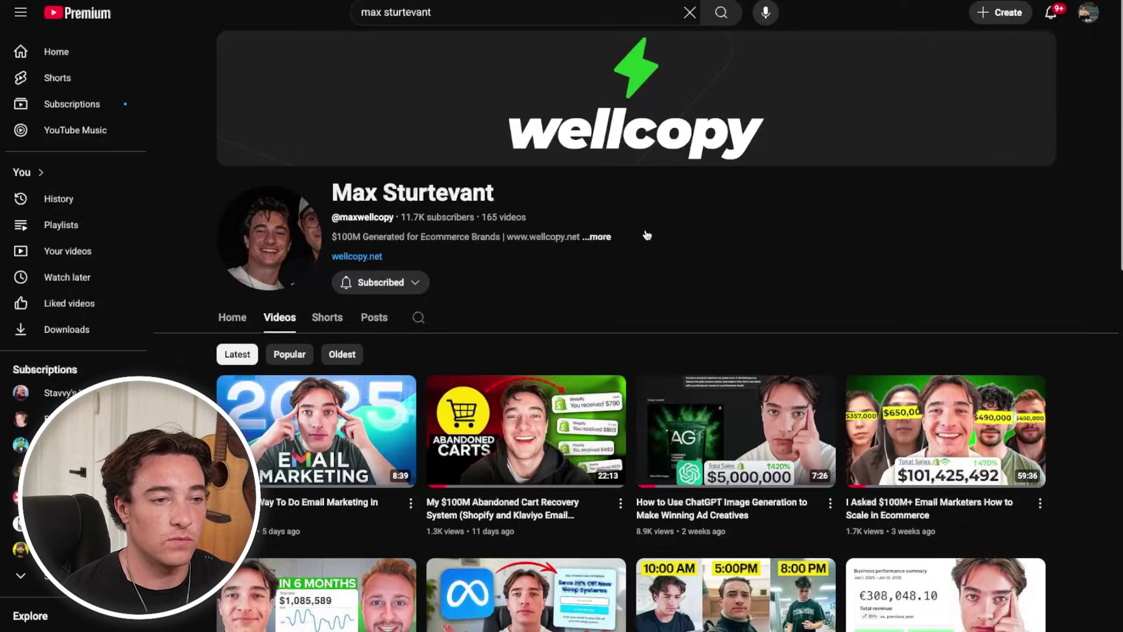
# Switch to the wellcopy channel's videos on YouTube and look through the email course, flows, SMS, design and segmentation tutorials
pyautogui.scroll(-1, 789, 220)
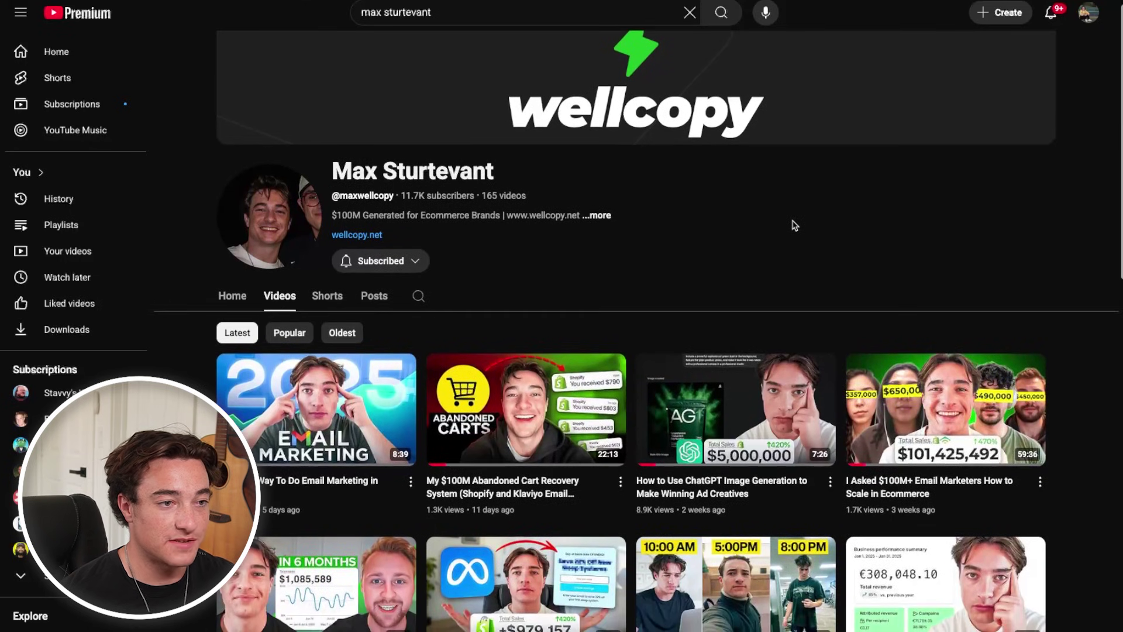
pyautogui.scroll(-10, 794, 225)
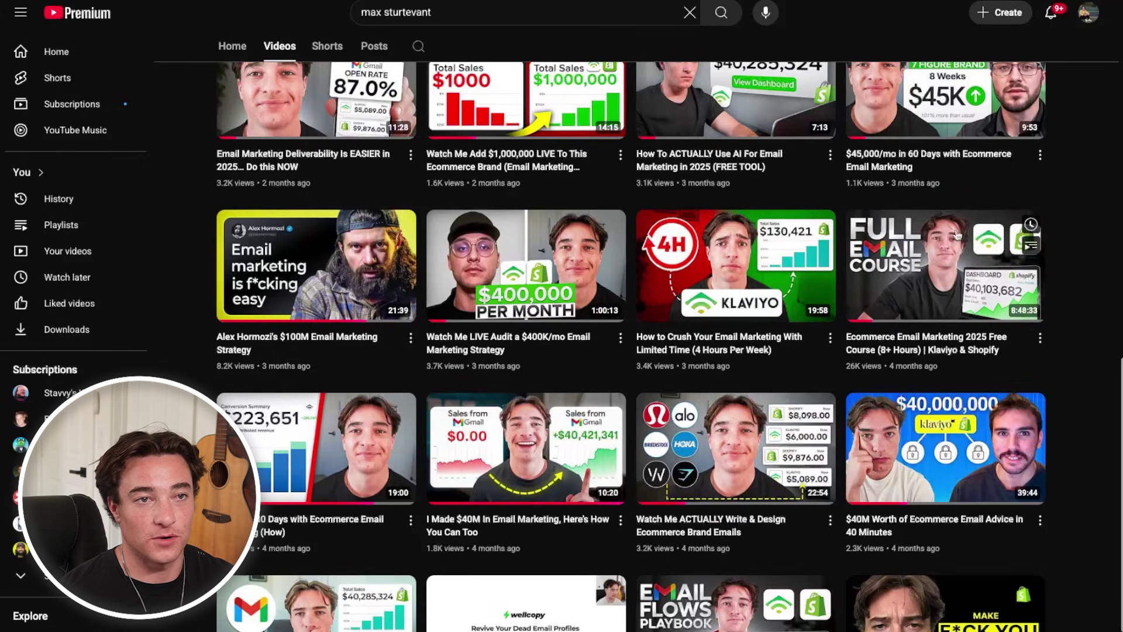
pyautogui.scroll(1, 1076, 339)
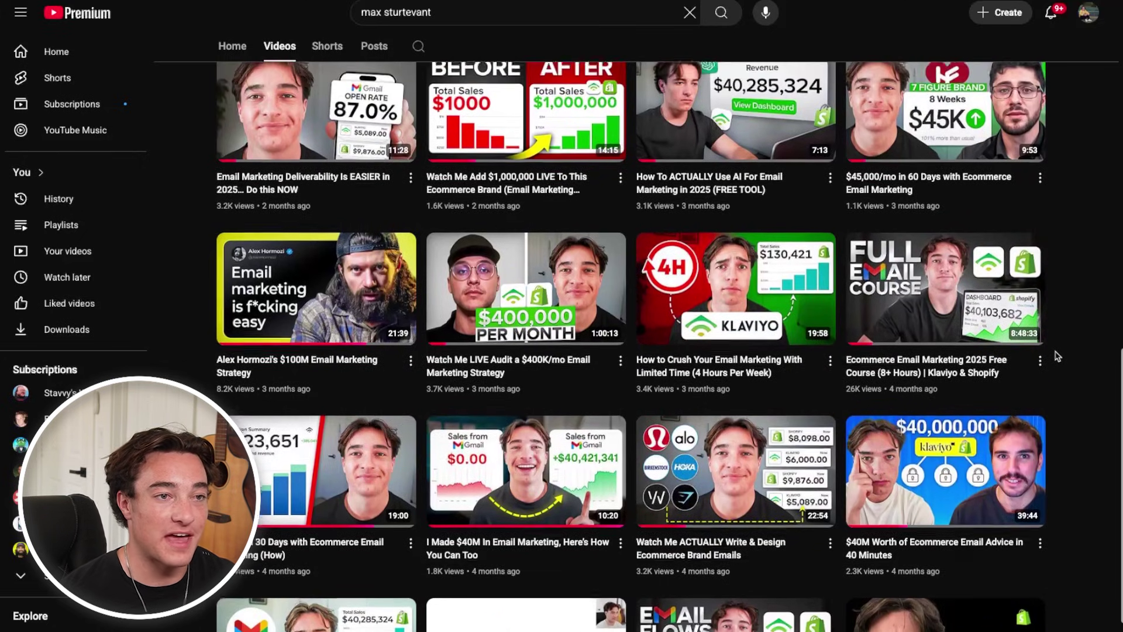
pyautogui.scroll(-4, 1058, 357)
pyautogui.moveTo(697, 398)
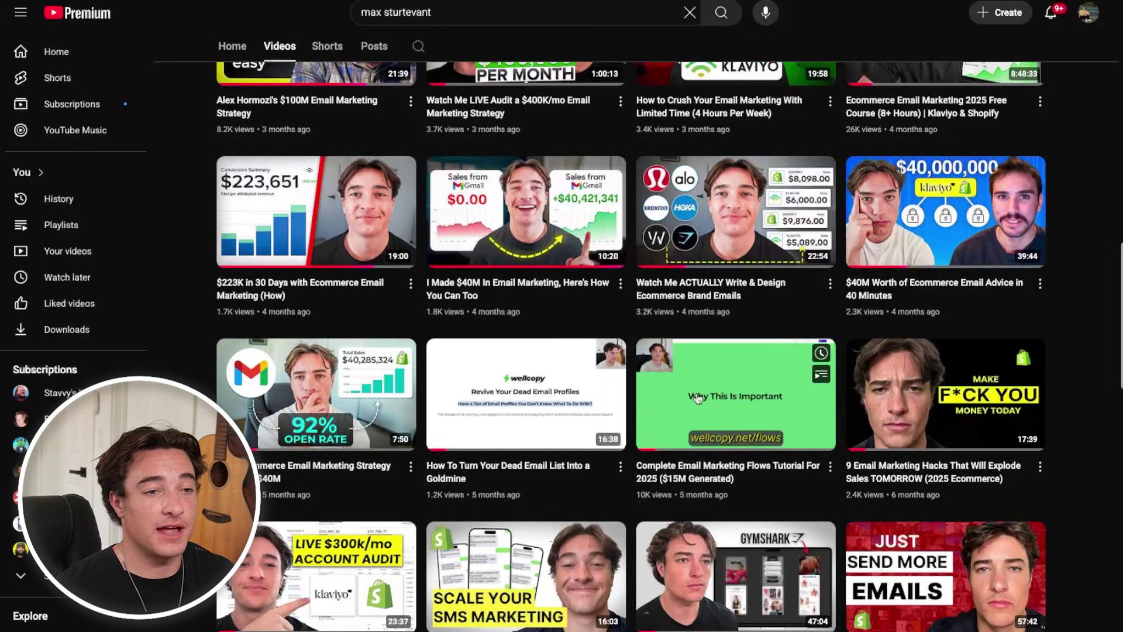
pyautogui.moveTo(594, 531)
pyautogui.scroll(-4, 594, 531)
pyautogui.moveTo(763, 358)
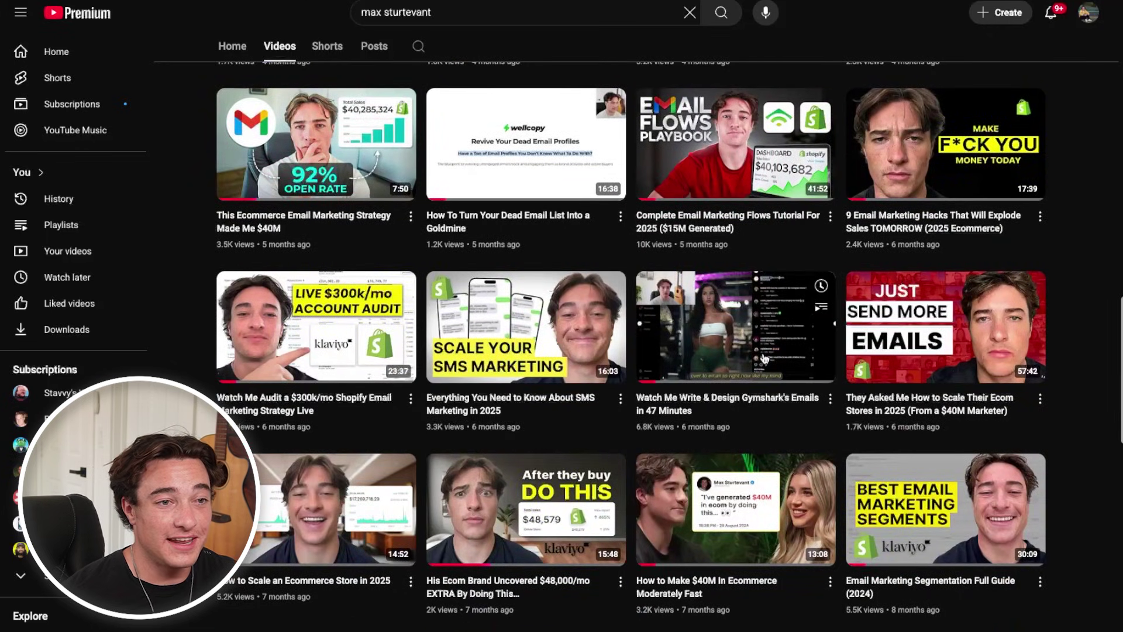
pyautogui.moveTo(618, 420)
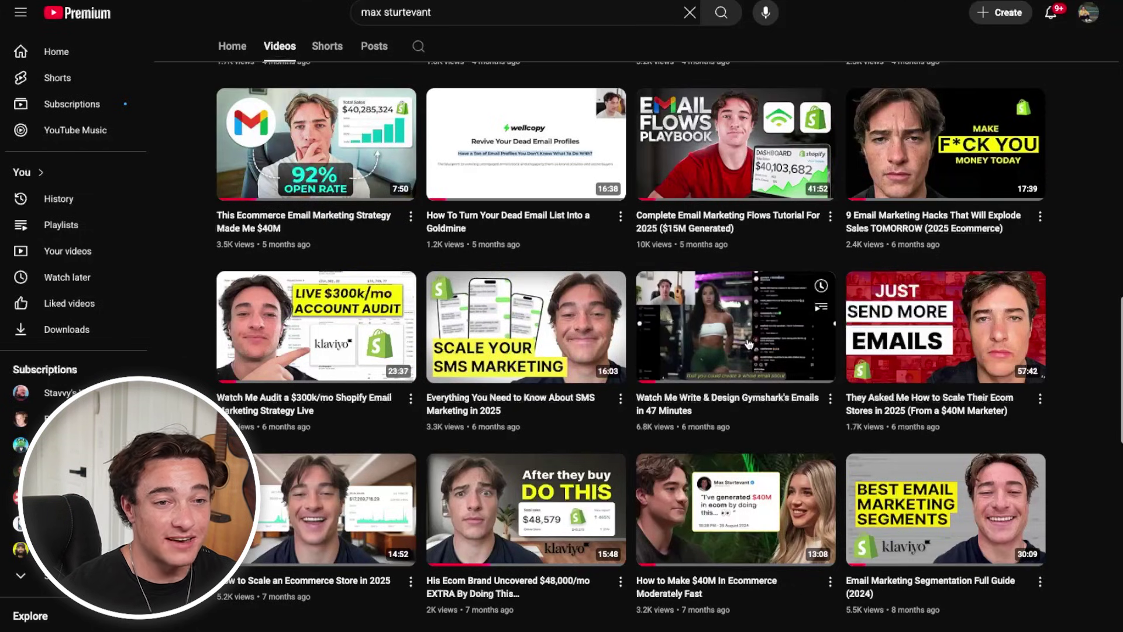
pyautogui.scroll(-2, 749, 344)
pyautogui.moveTo(941, 452)
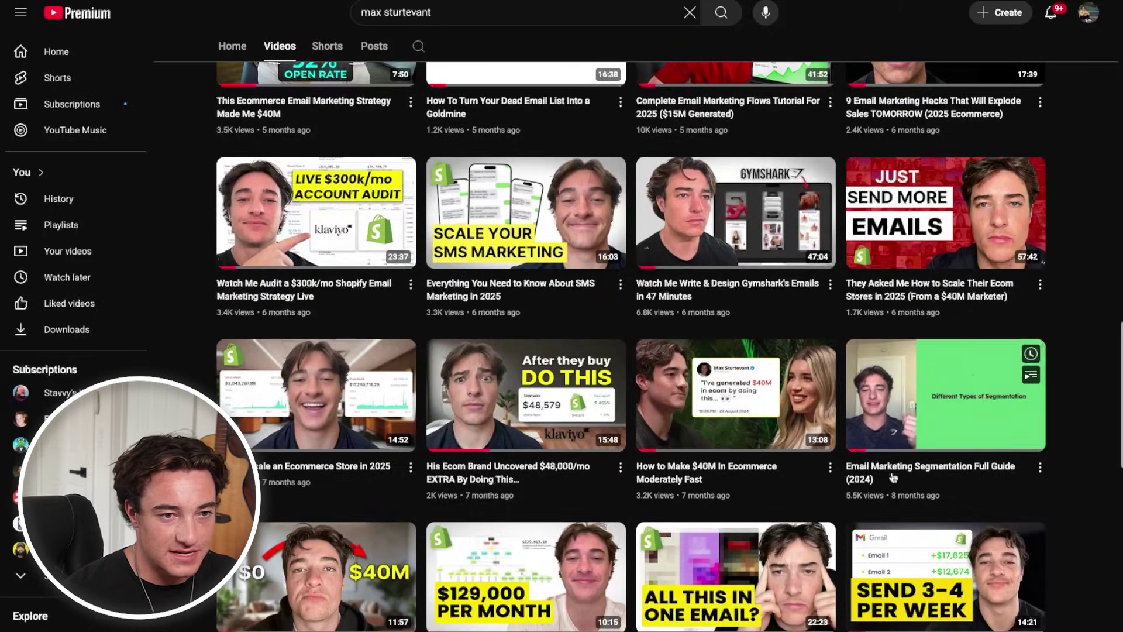